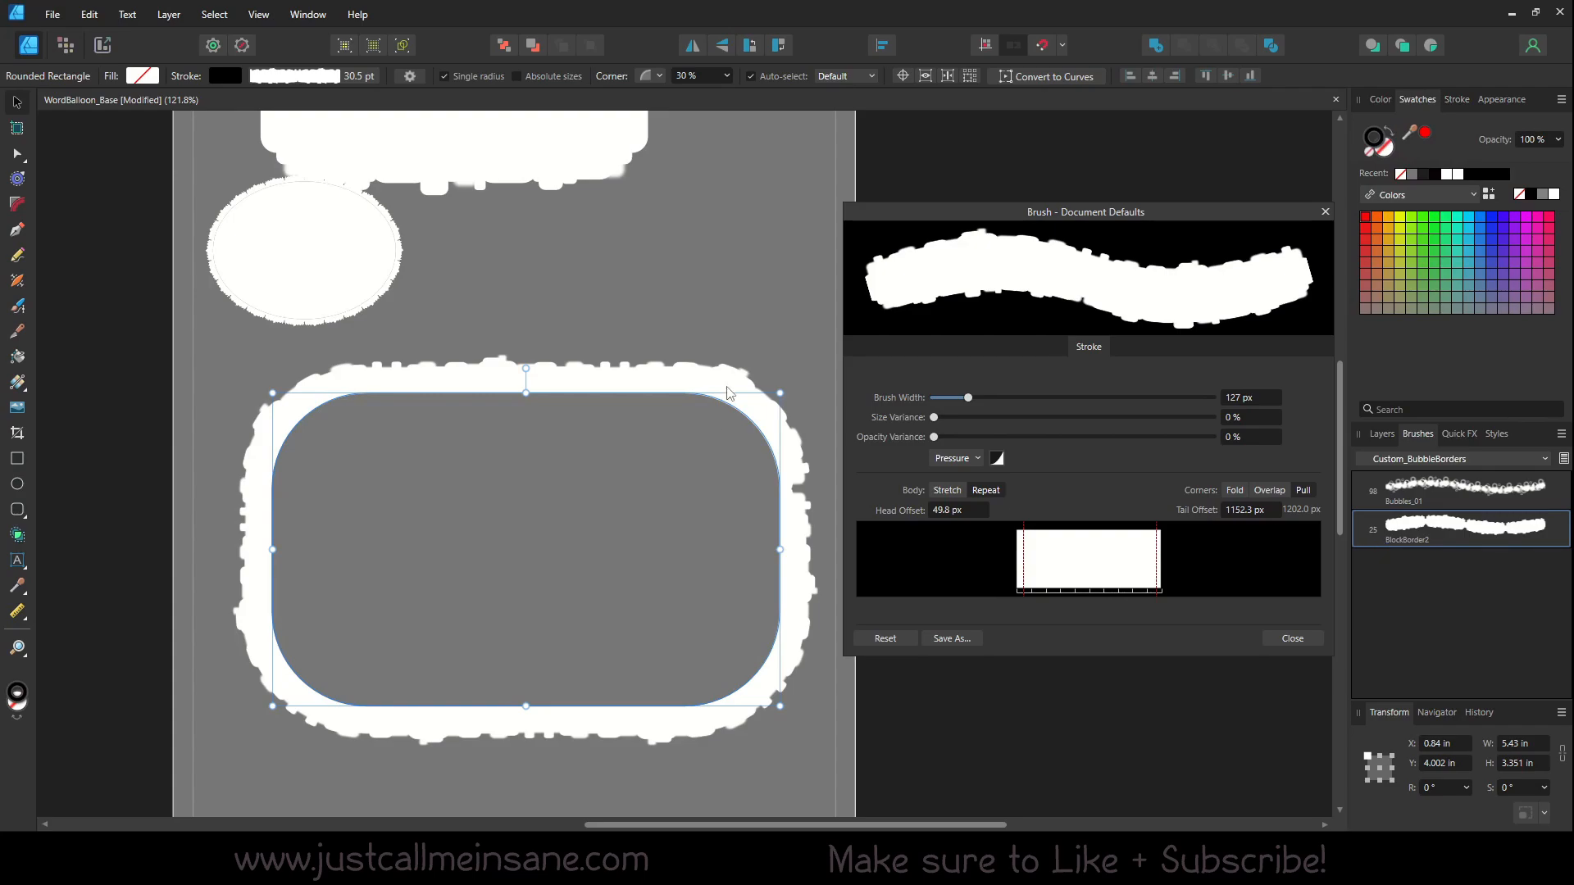
# Reapply the BlockBorder2 brush to the large rounded rectangle's stroke and set the brush width to 148 px.
pyautogui.click(1456, 541)
pyautogui.rightClick(1455, 541)
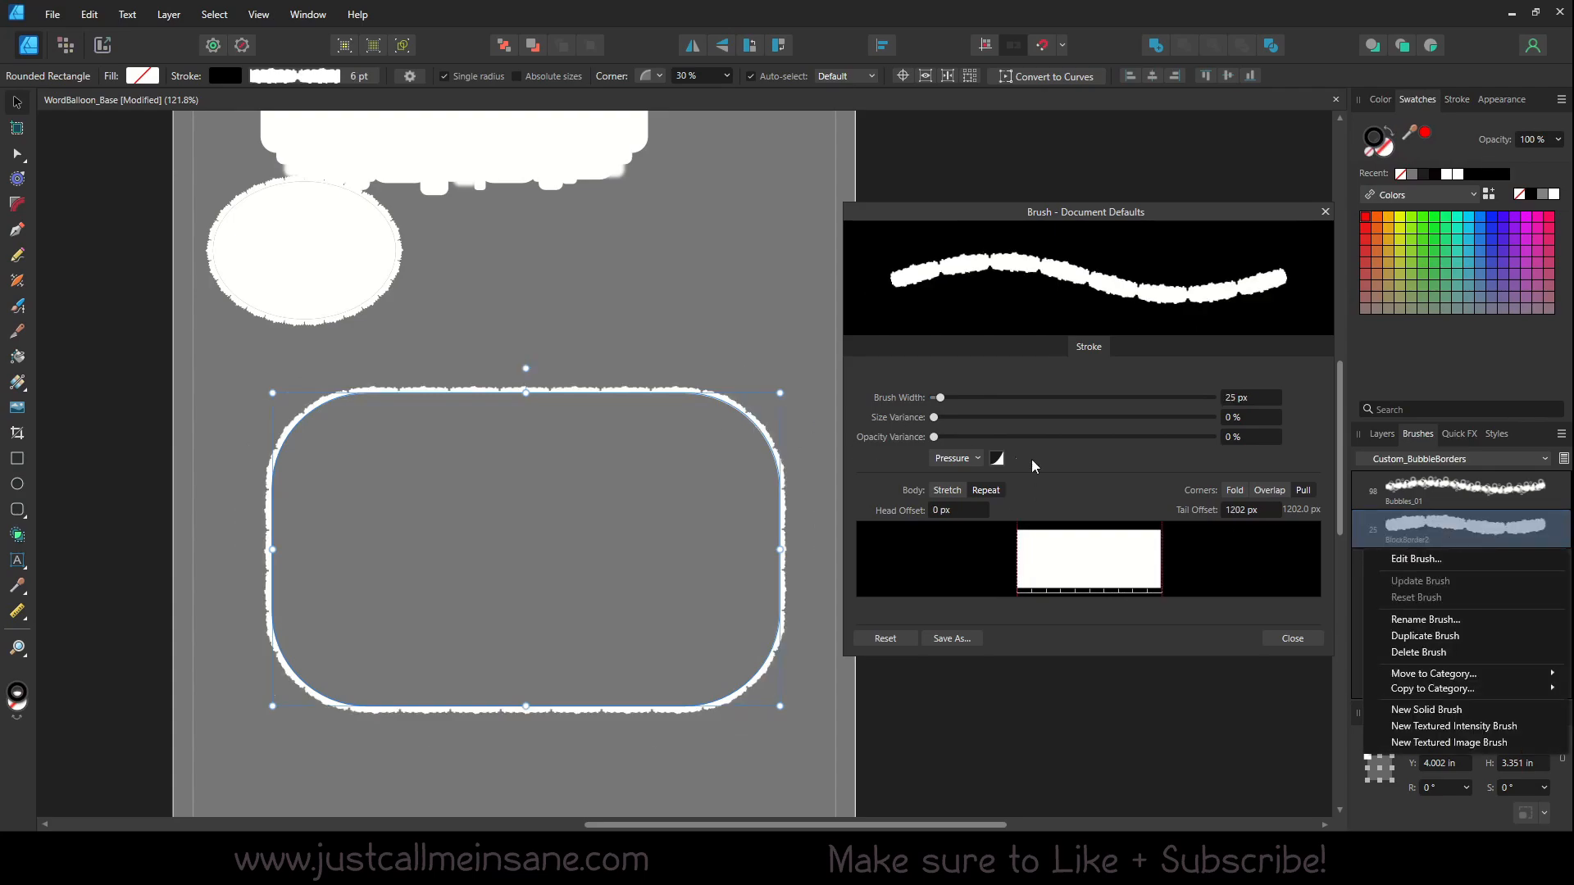
pyautogui.moveTo(940, 397)
pyautogui.mouseDown()
pyautogui.moveTo(1002, 401)
pyautogui.moveTo(974, 400)
pyautogui.mouseUp()
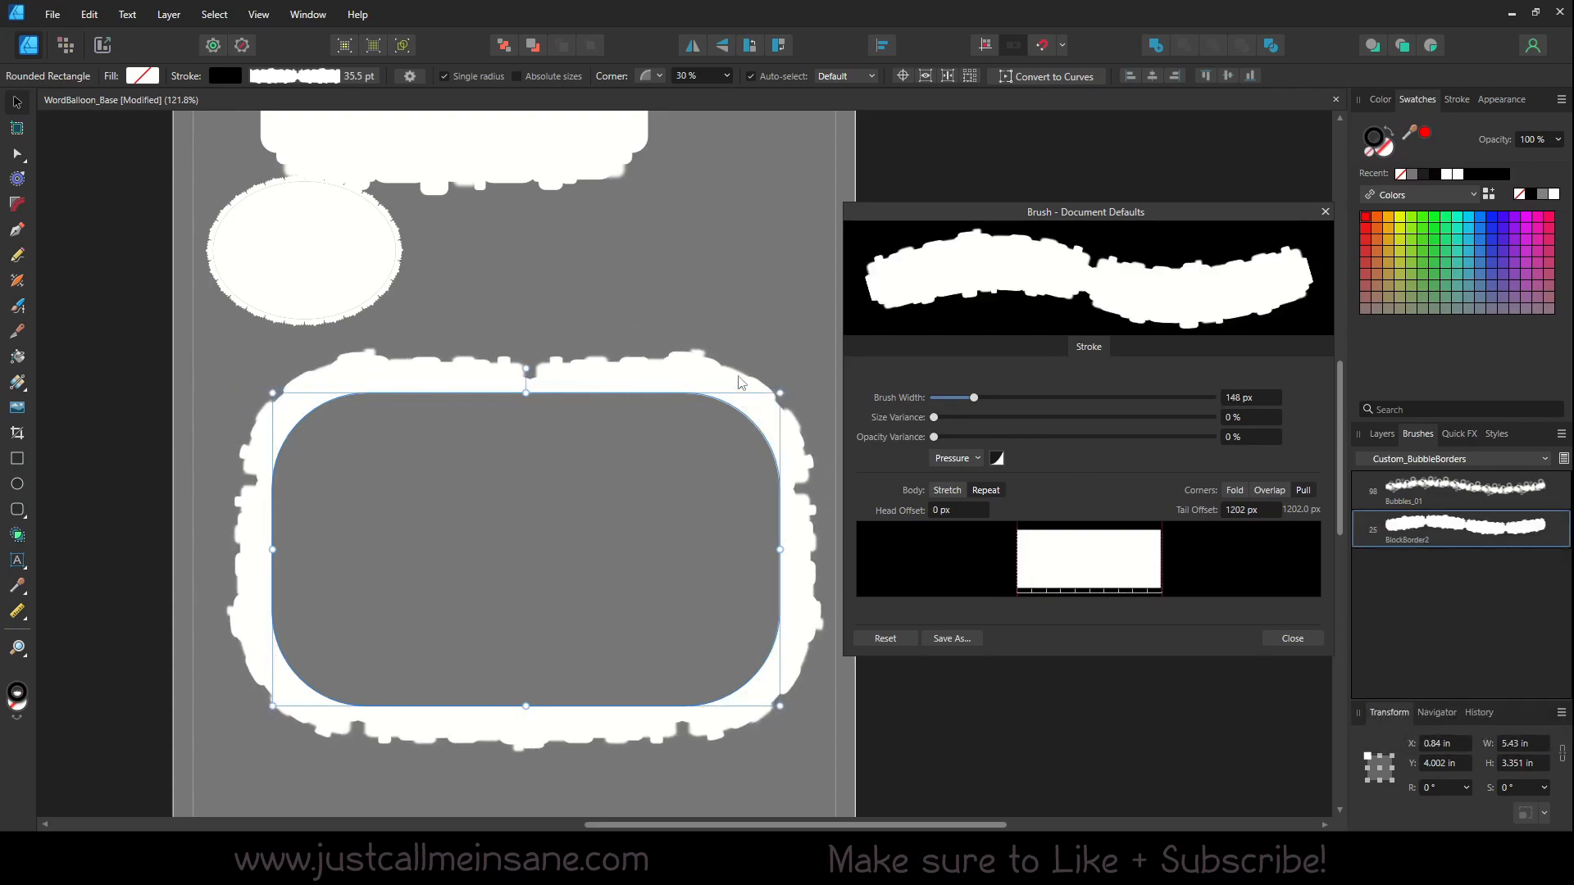
# Add a black Color Overlay layer effect to the large rounded rectangle.
pyautogui.rightClick(718, 408)
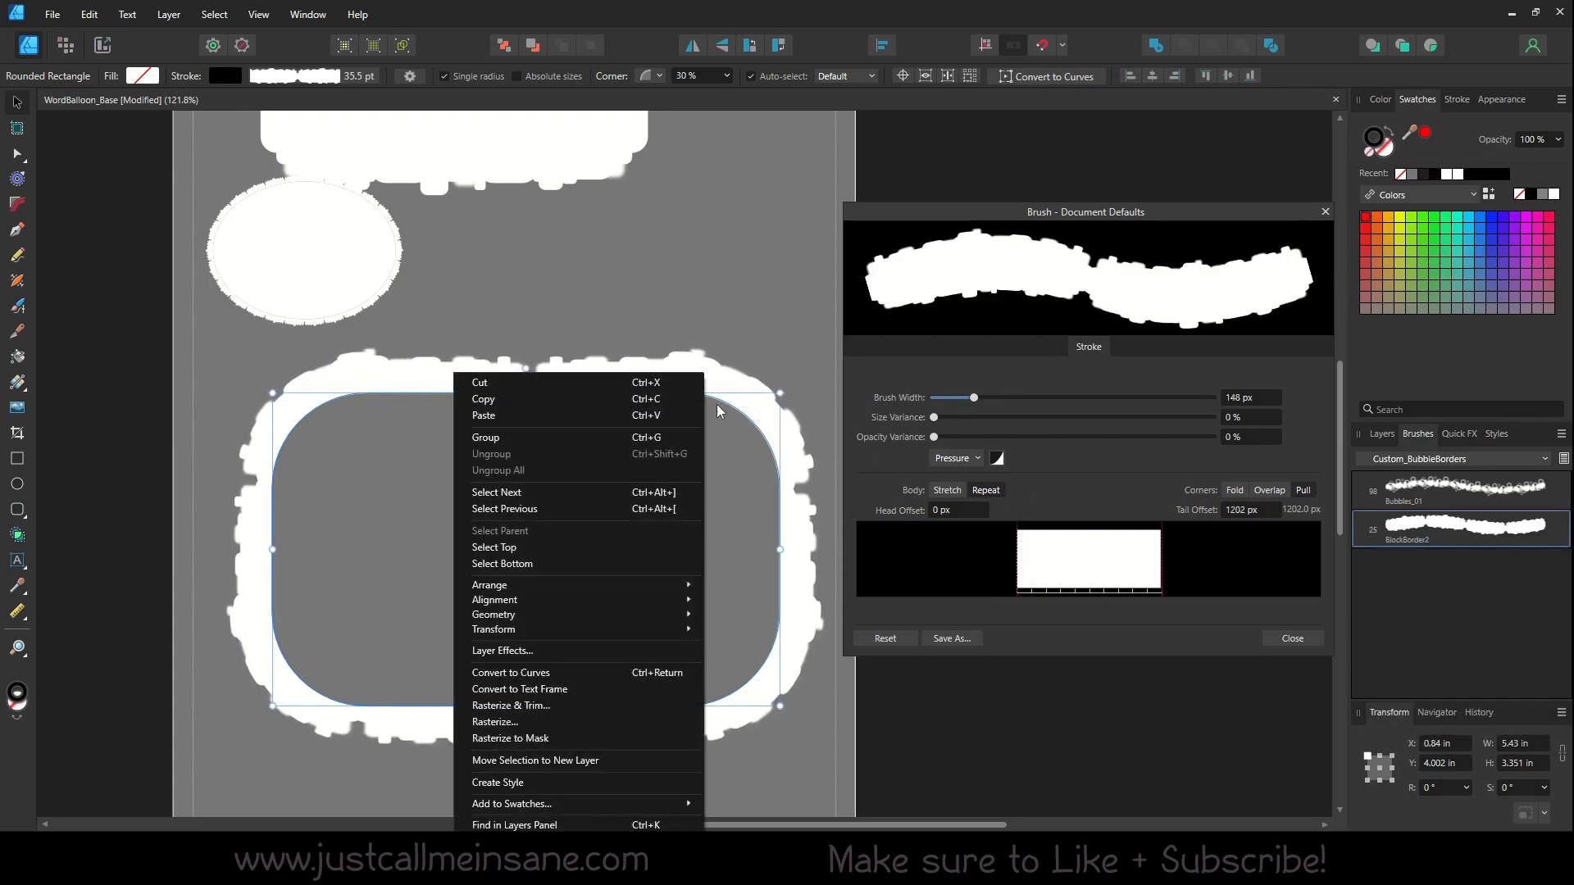
pyautogui.click(566, 651)
pyautogui.click(883, 460)
pyautogui.click(909, 459)
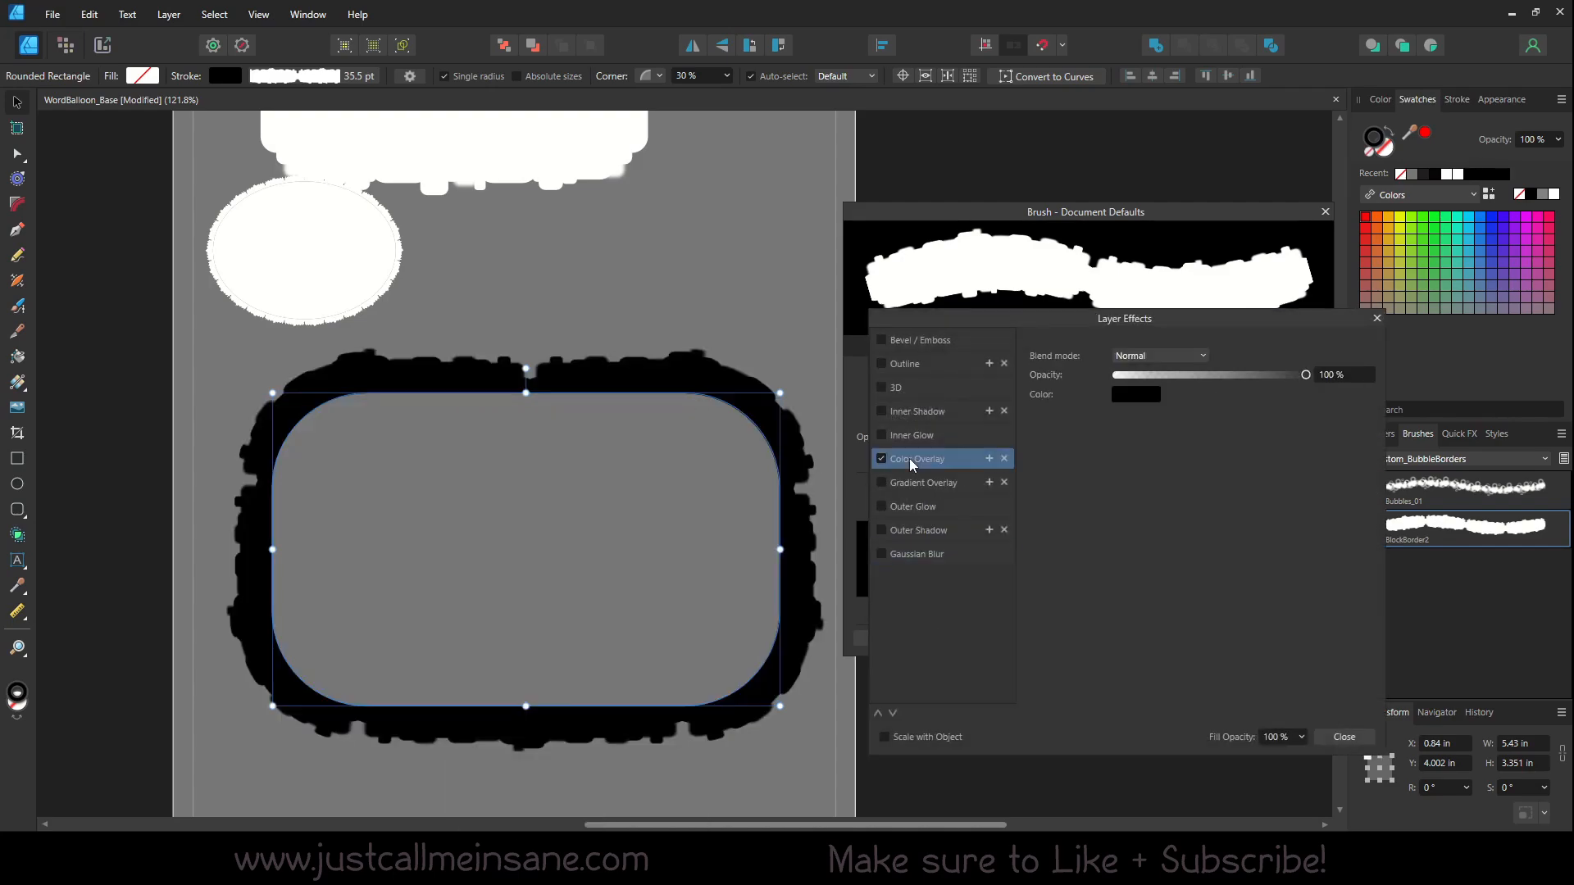
pyautogui.click(1135, 394)
pyautogui.moveTo(1109, 509); pyautogui.dragTo(1162, 576)
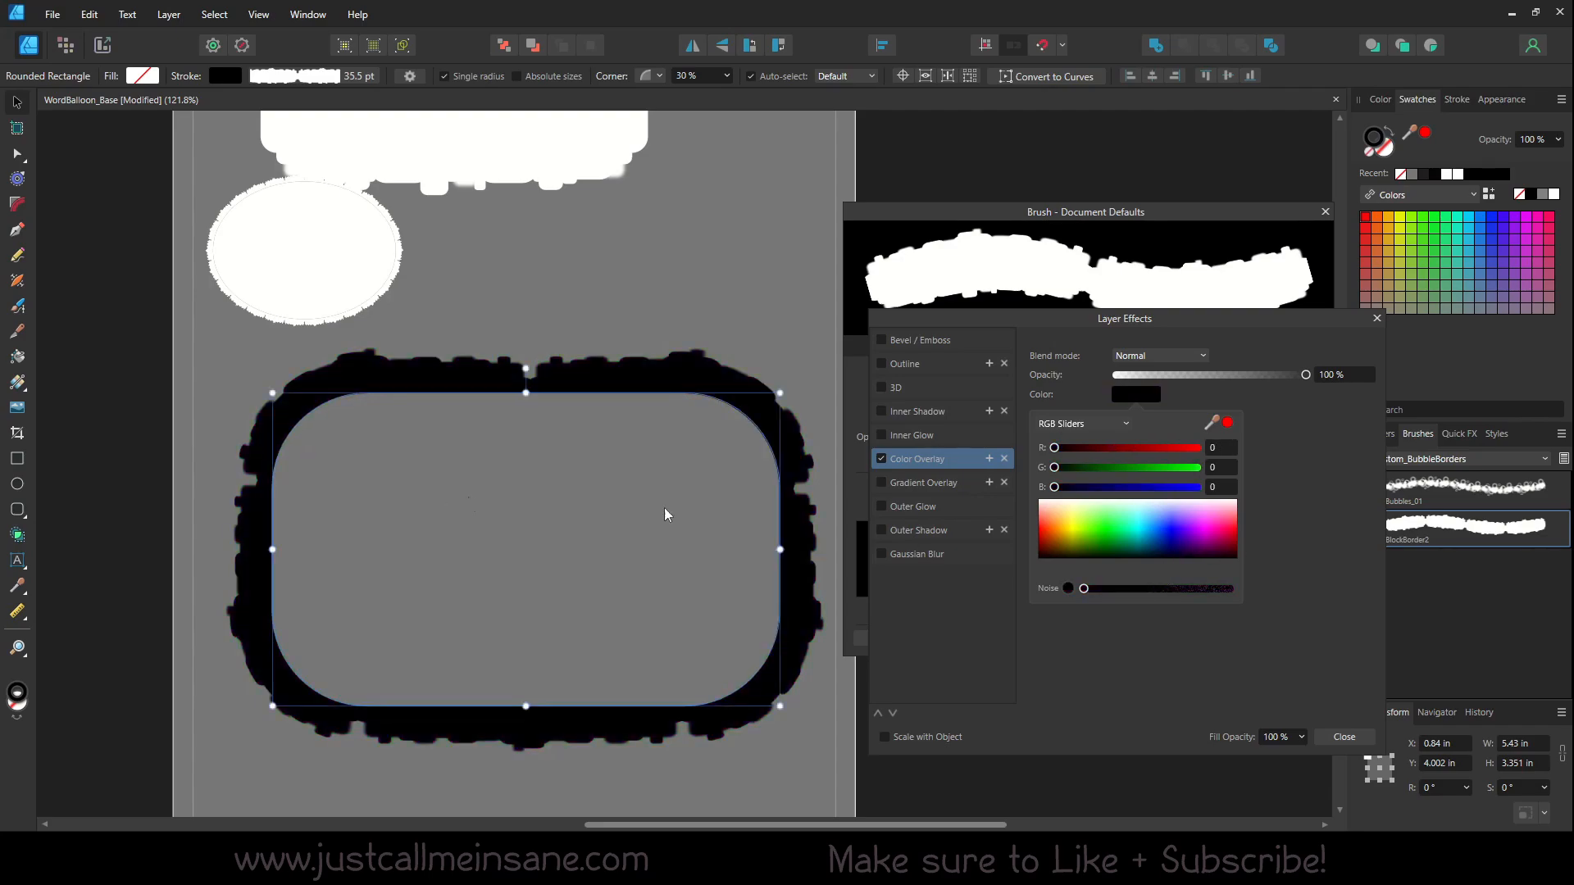
pyautogui.click(1345, 741)
pyautogui.click(1380, 100)
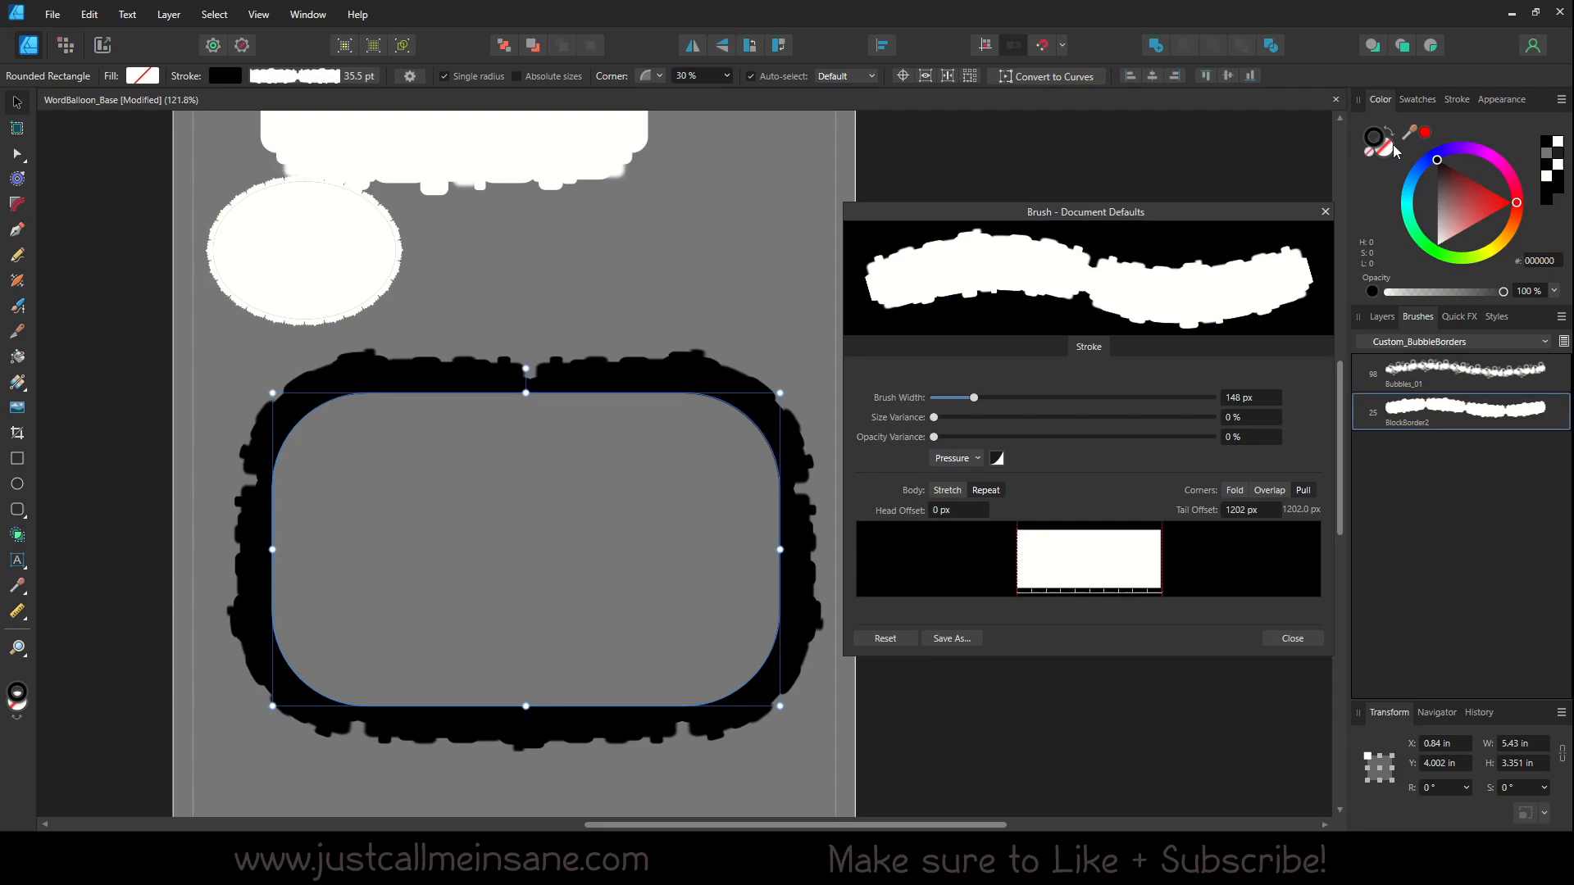
pyautogui.click(1455, 205)
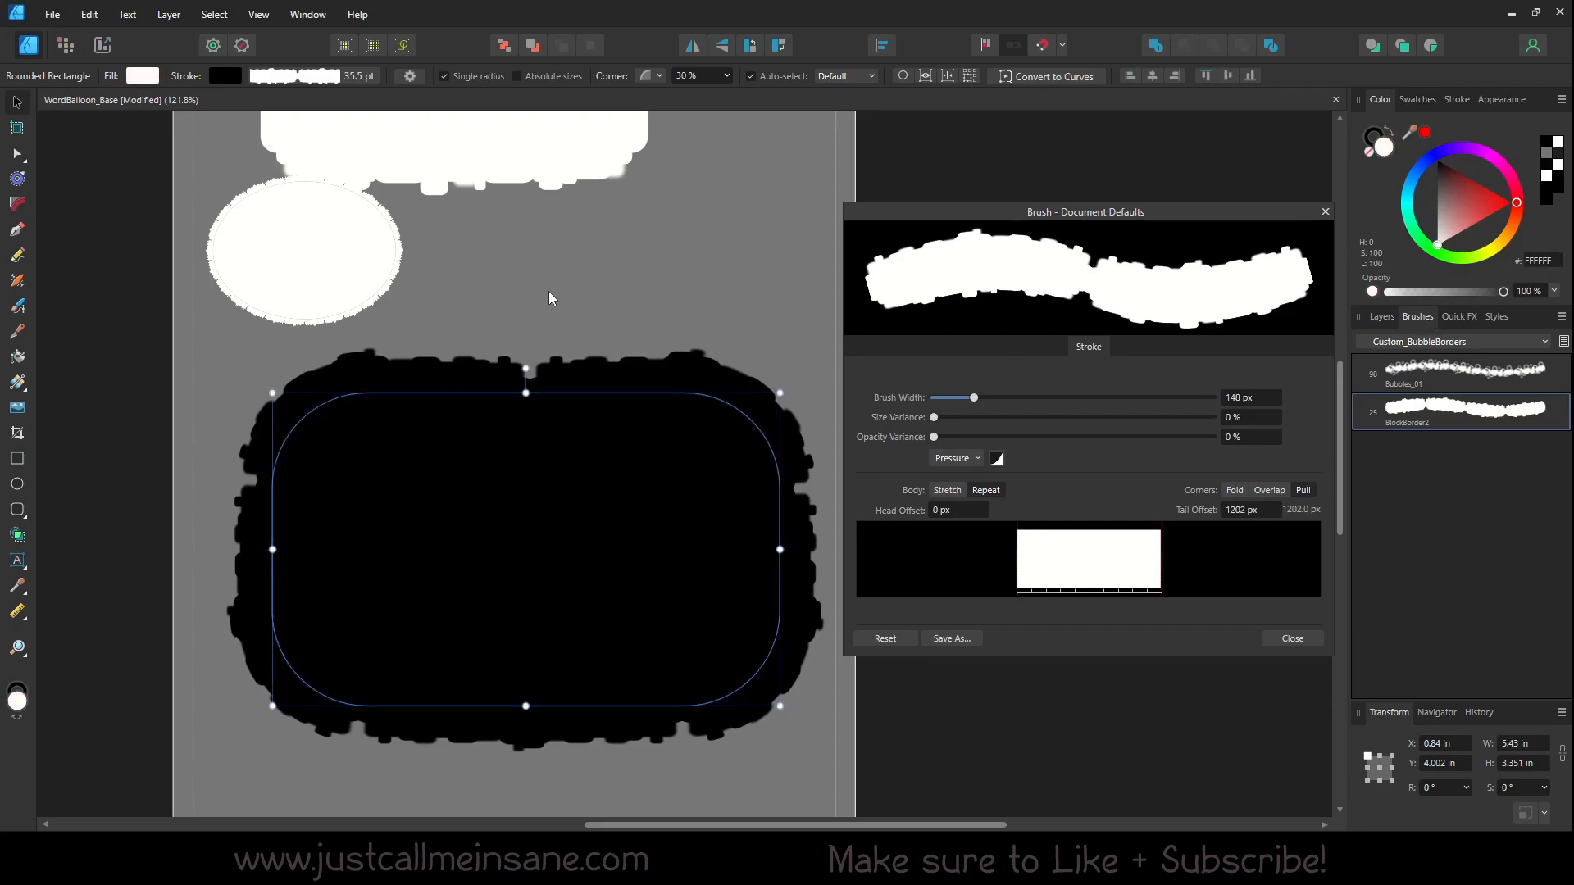
pyautogui.hotkey('ctrl', 'z')
# Duplicate the black-bordered rounded rectangle in place and give the copy a white fill with no stroke.
pyautogui.click(716, 336)
pyautogui.click(727, 384)
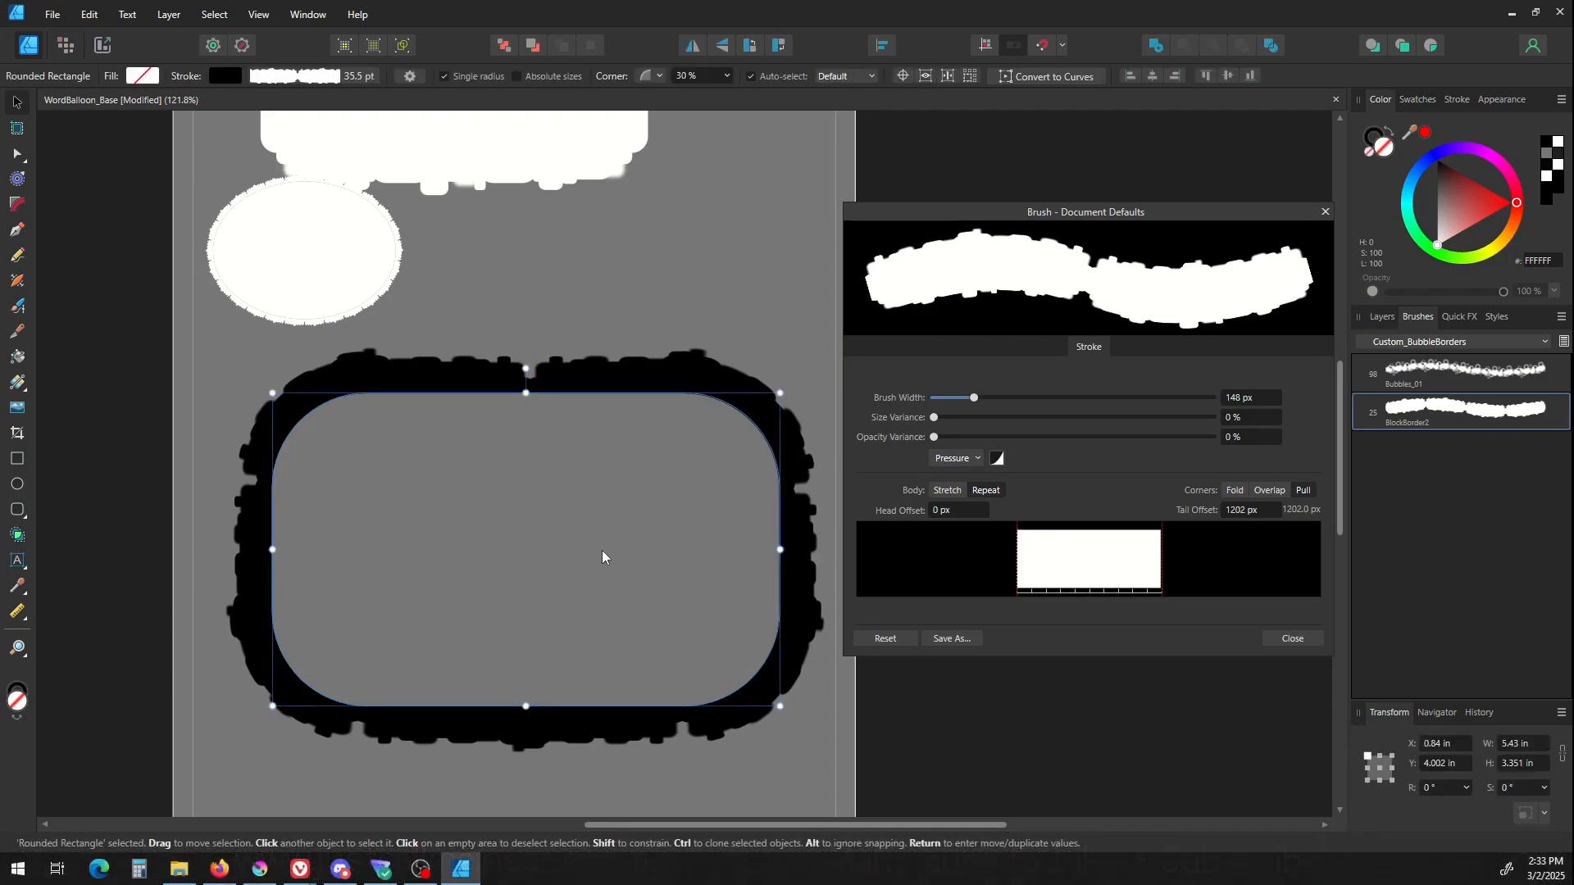
pyautogui.click(1388, 134)
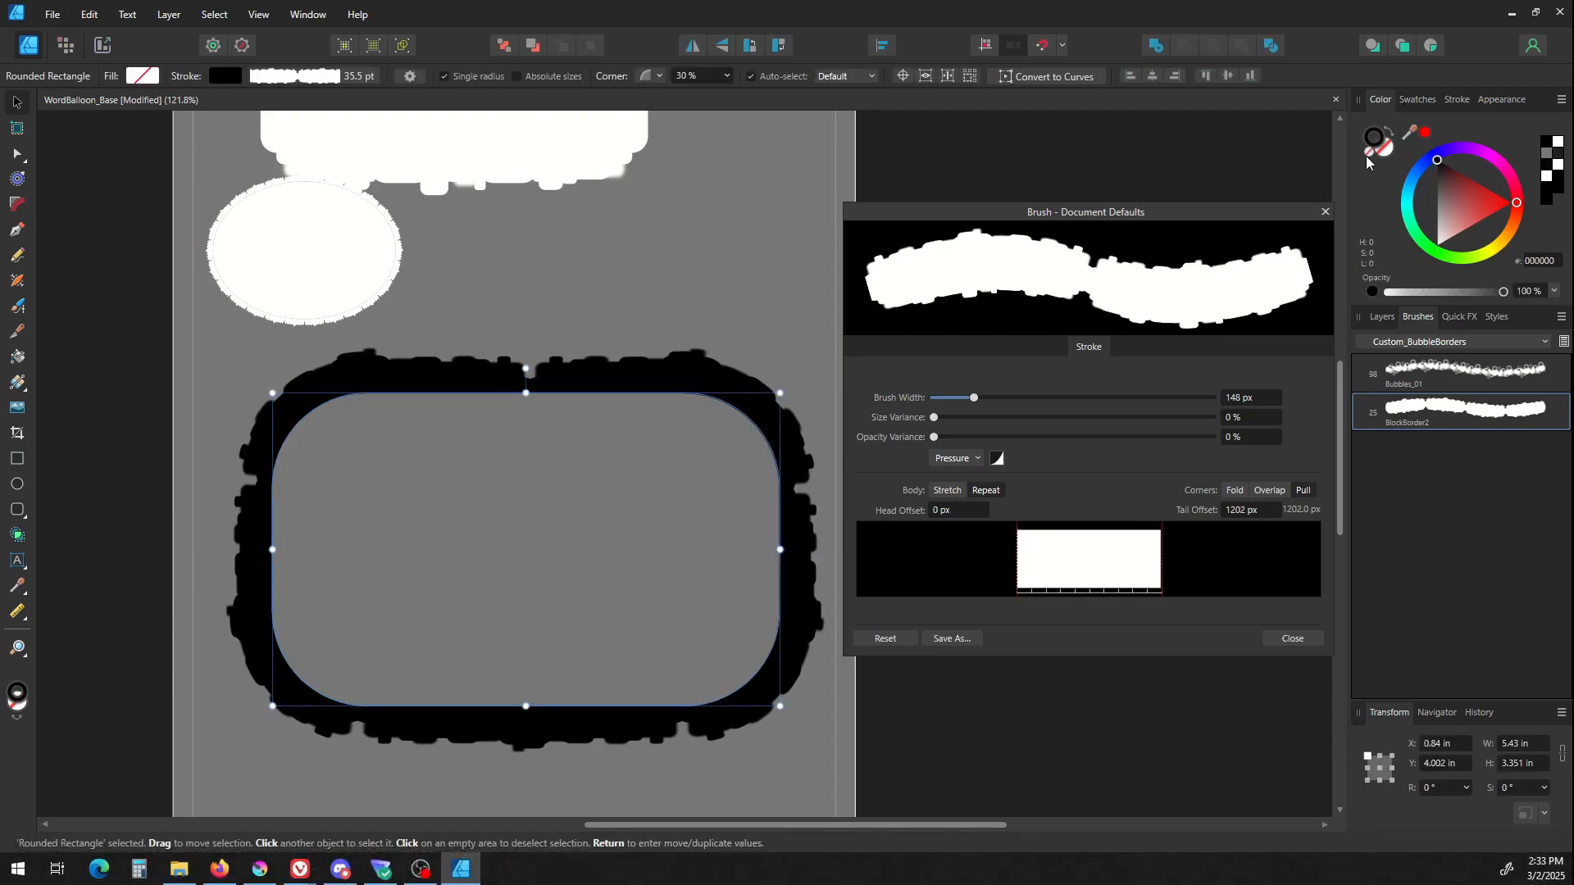
pyautogui.click(1385, 155)
pyautogui.moveTo(1440, 228); pyautogui.dragTo(1437, 283)
# Turn off the Color Overlay layer effect on the duplicated rounded rectangle.
pyautogui.rightClick(568, 563)
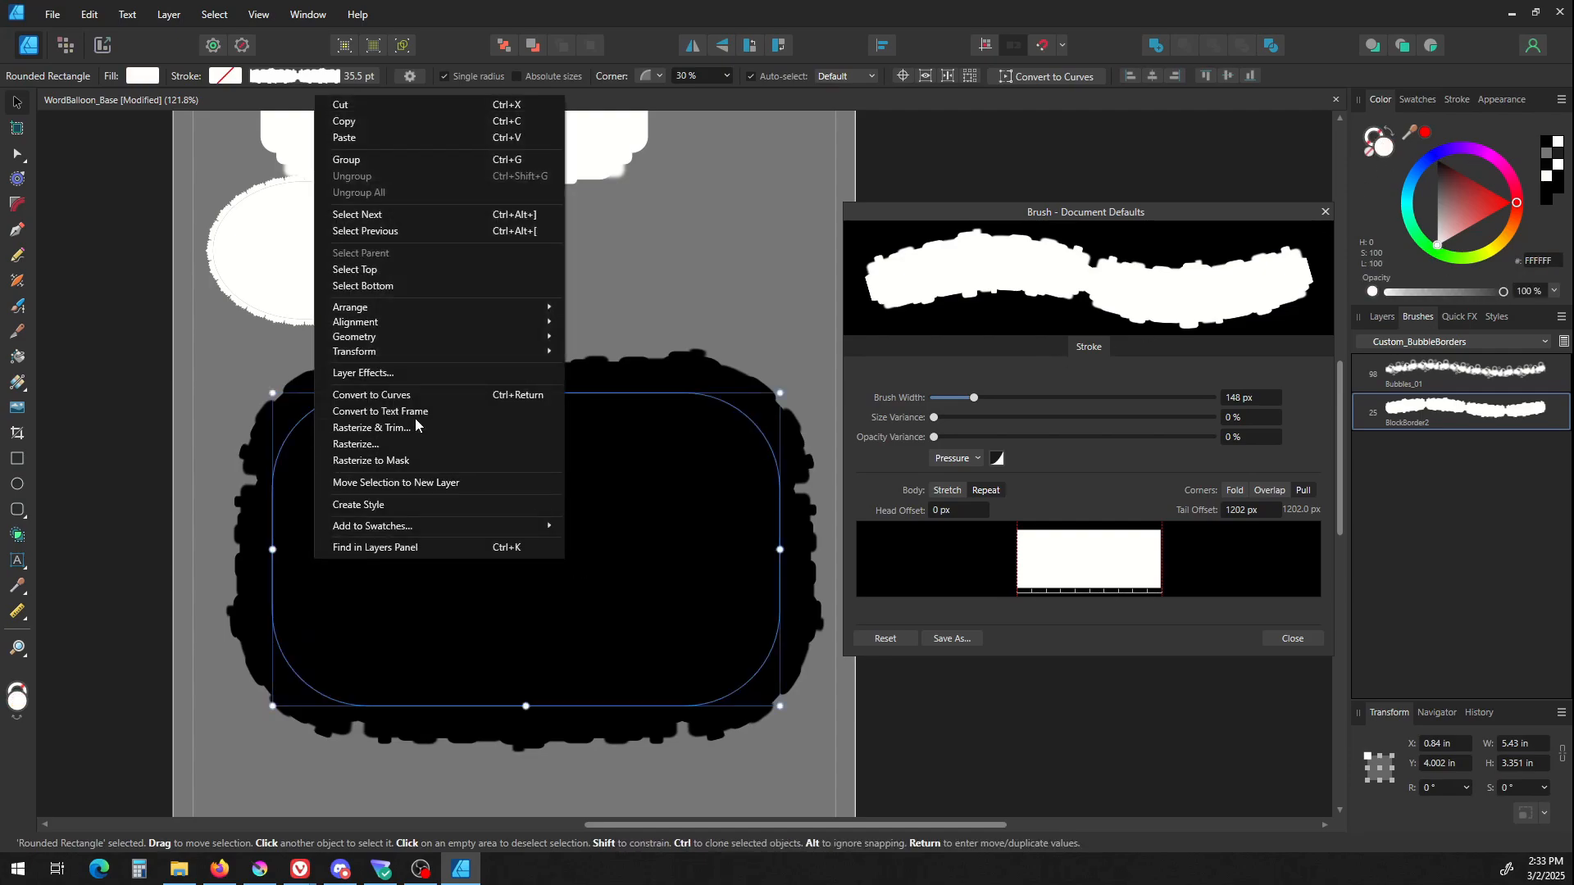
pyautogui.click(405, 376)
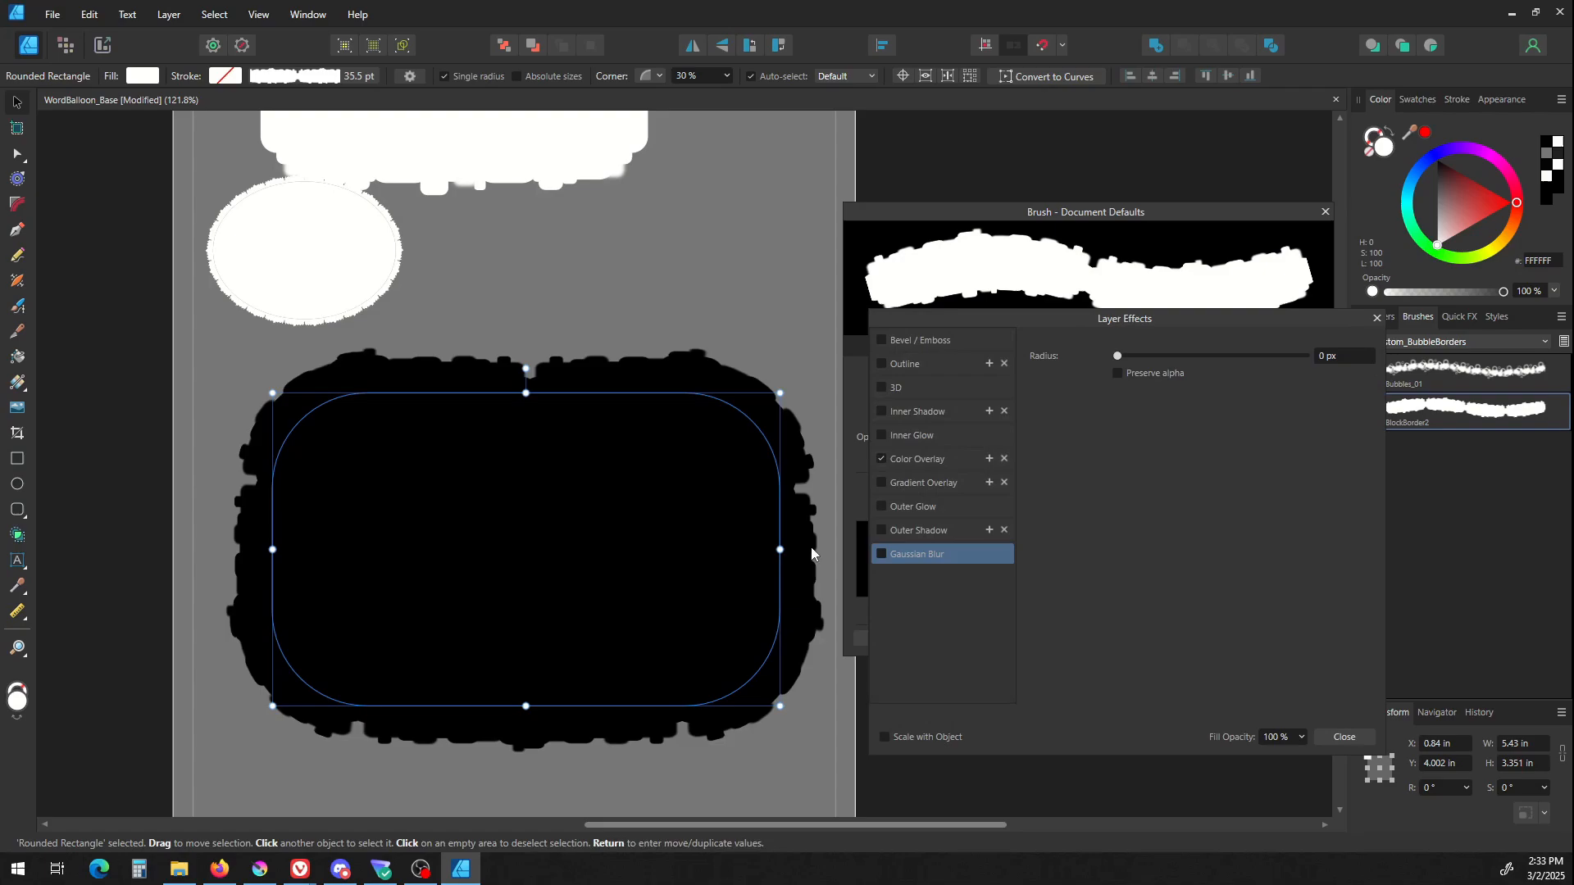
pyautogui.click(882, 459)
pyautogui.click(1341, 737)
# Reduce the white copy's brush width to 1 px and place the copy inside the black border.
pyautogui.moveTo(570, 545); pyautogui.dragTo(580, 580)
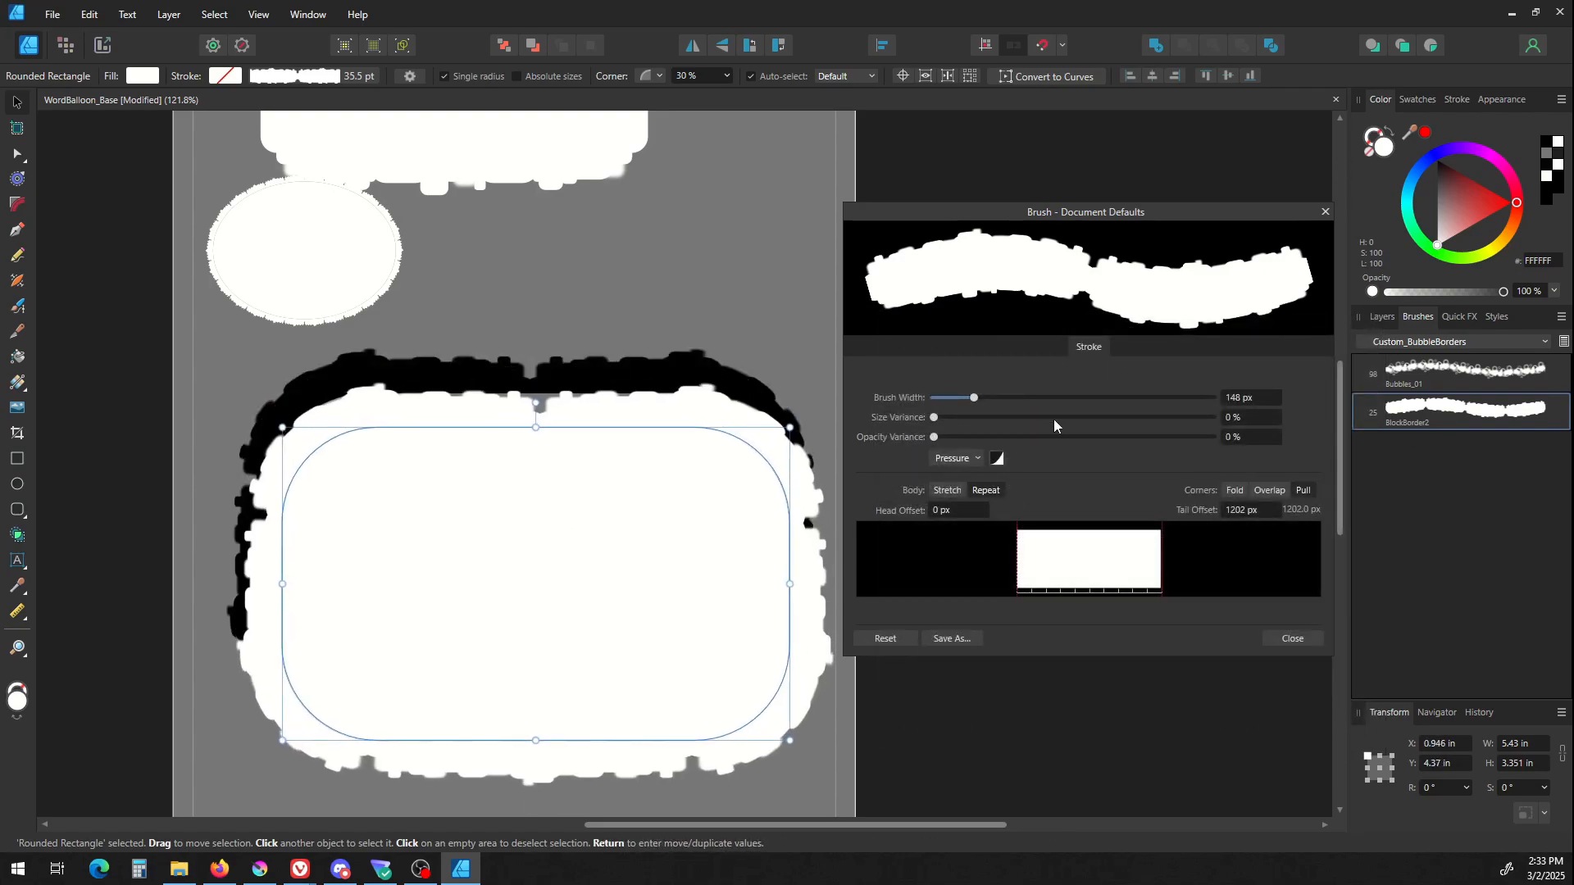
pyautogui.moveTo(949, 400); pyautogui.dragTo(864, 415)
pyautogui.moveTo(444, 627)
pyautogui.mouseDown()
pyautogui.moveTo(432, 573)
pyautogui.moveTo(432, 590)
pyautogui.mouseUp()
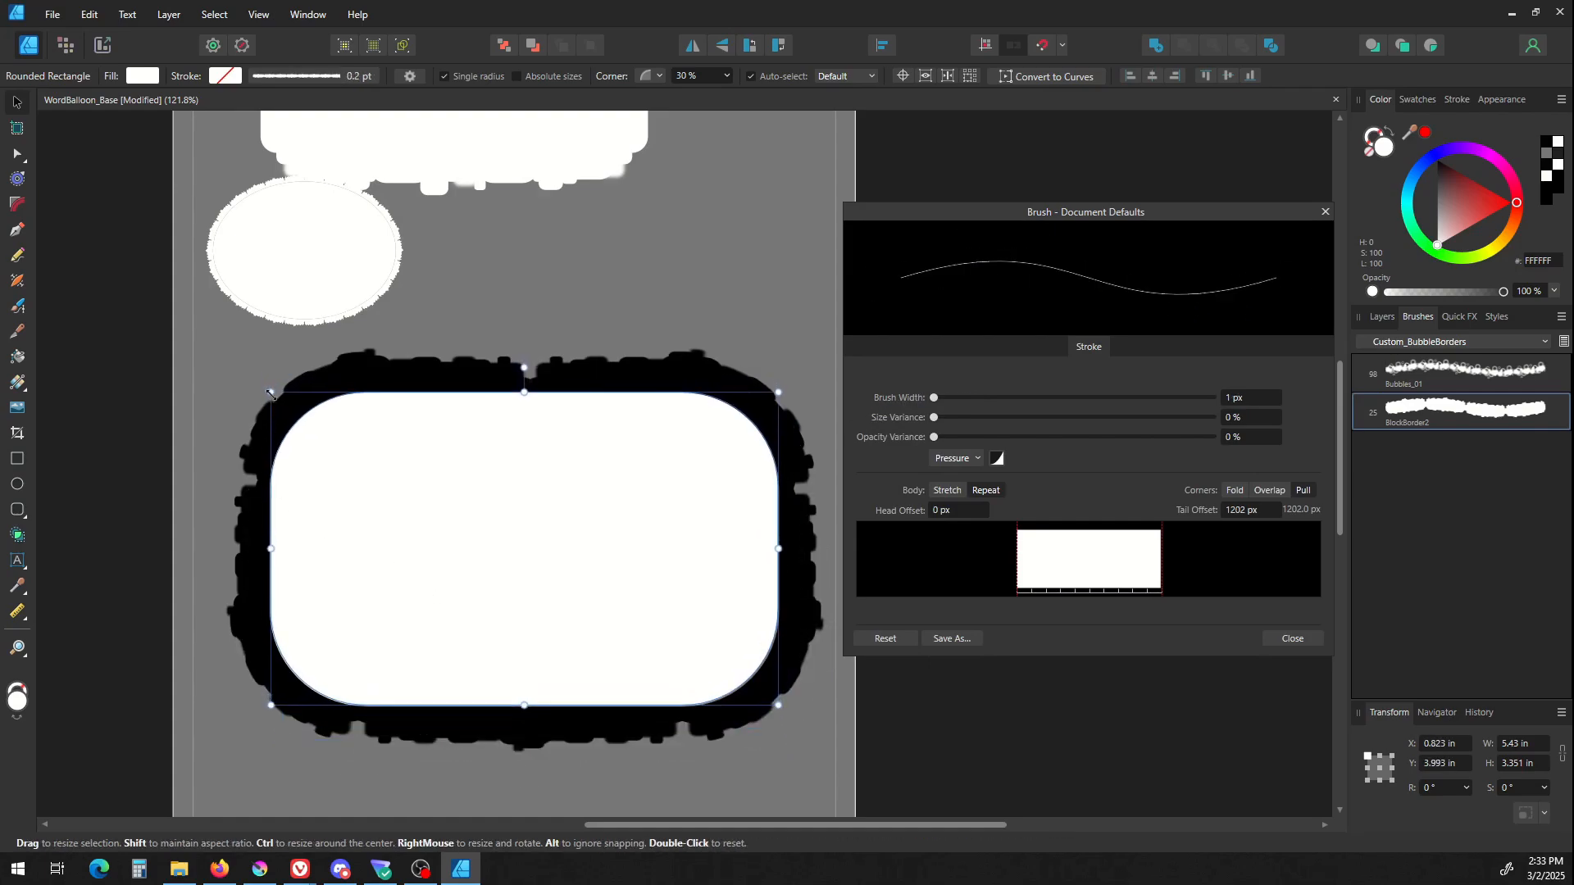
# Enlarge the white rounded rectangle to about 5.54 × 3.47 in and center it within the black border.
pyautogui.moveTo(271, 391); pyautogui.dragTo(260, 389)
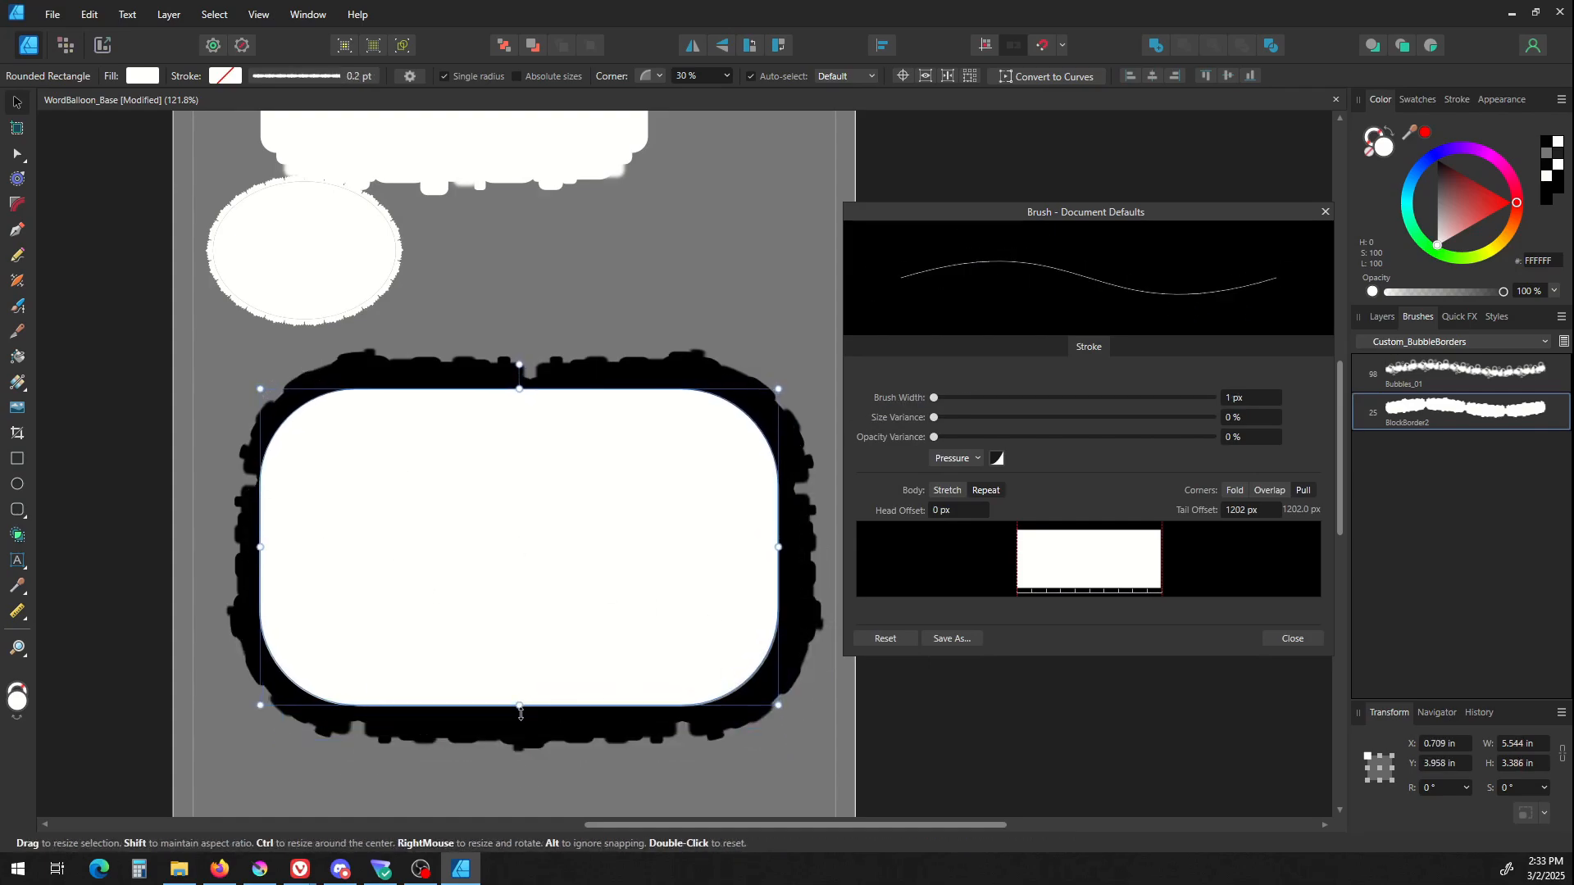
pyautogui.moveTo(522, 706); pyautogui.dragTo(522, 713)
pyautogui.moveTo(500, 627); pyautogui.dragTo(509, 625)
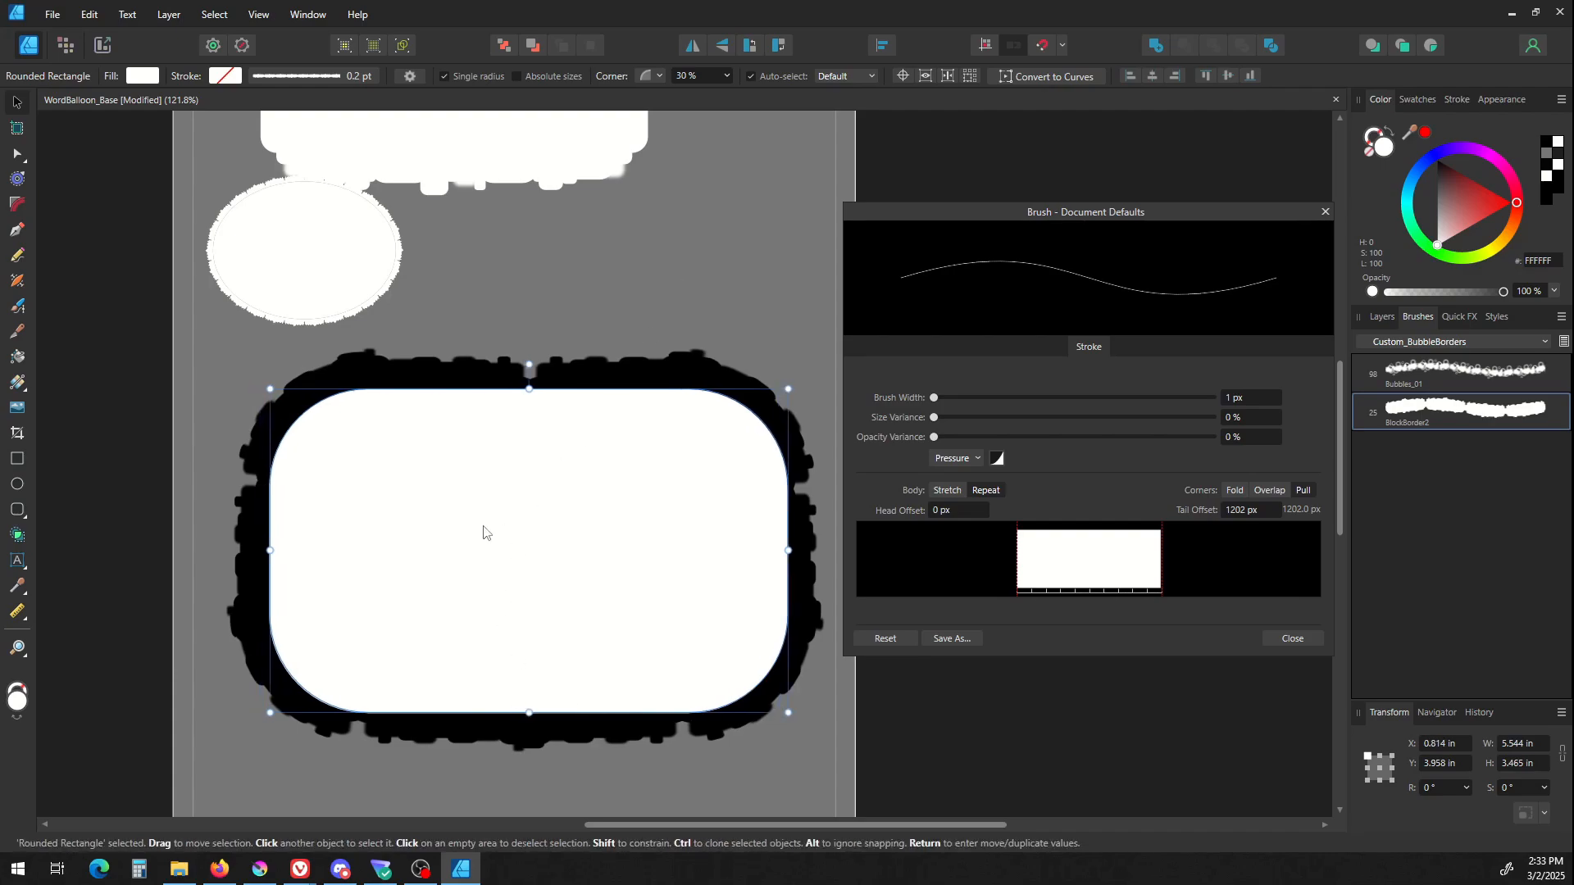
pyautogui.moveTo(477, 521); pyautogui.dragTo(471, 518)
pyautogui.click(656, 321)
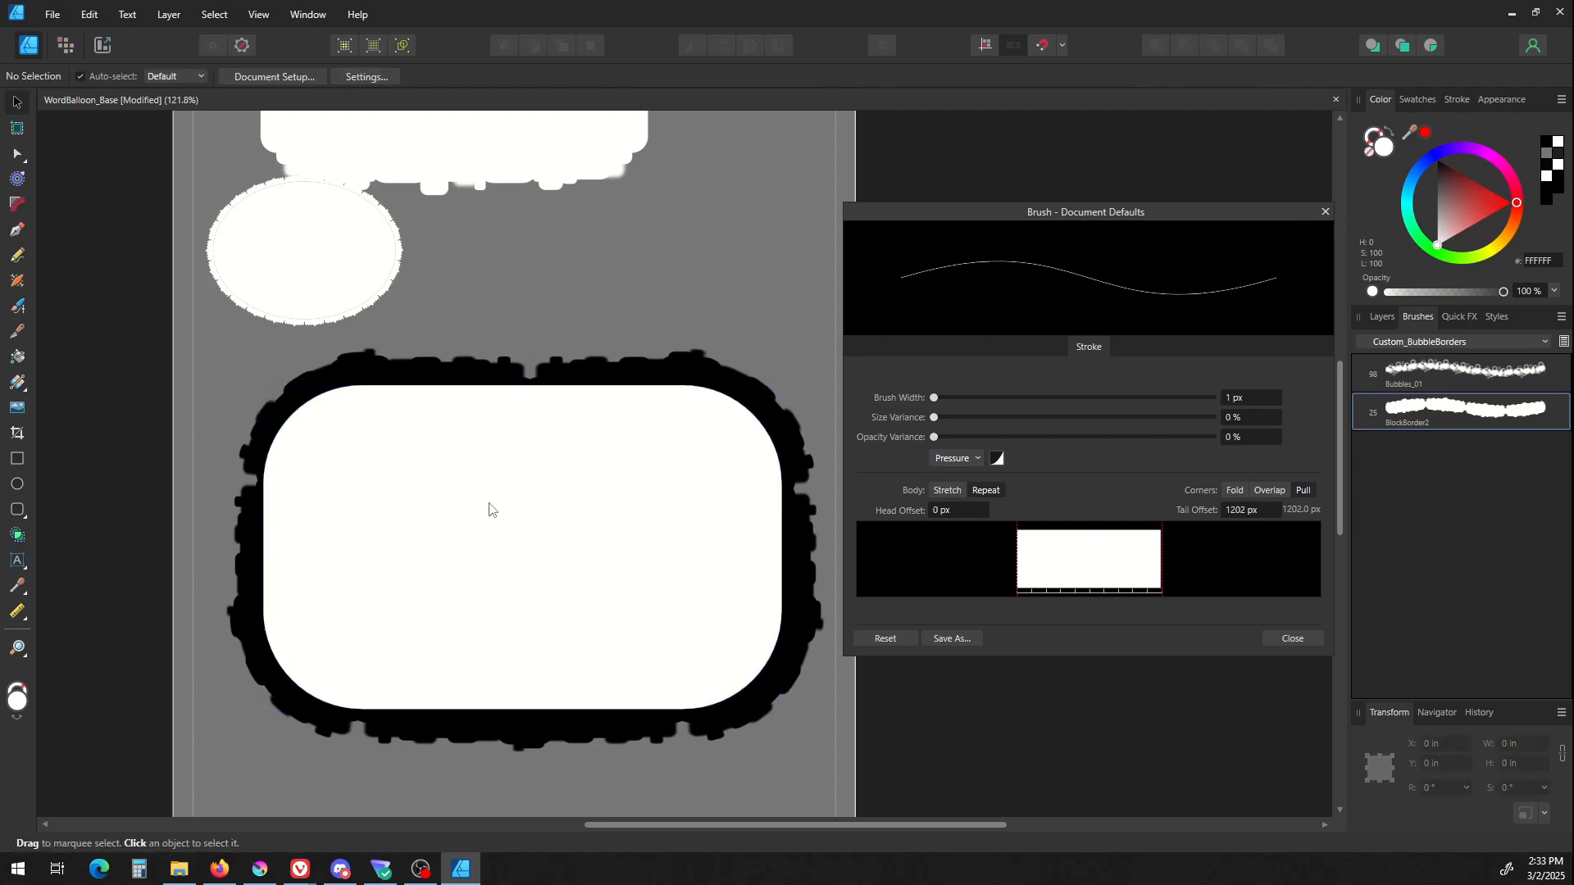
# Align the black border's stroke to the center of its path.
pyautogui.click(593, 378)
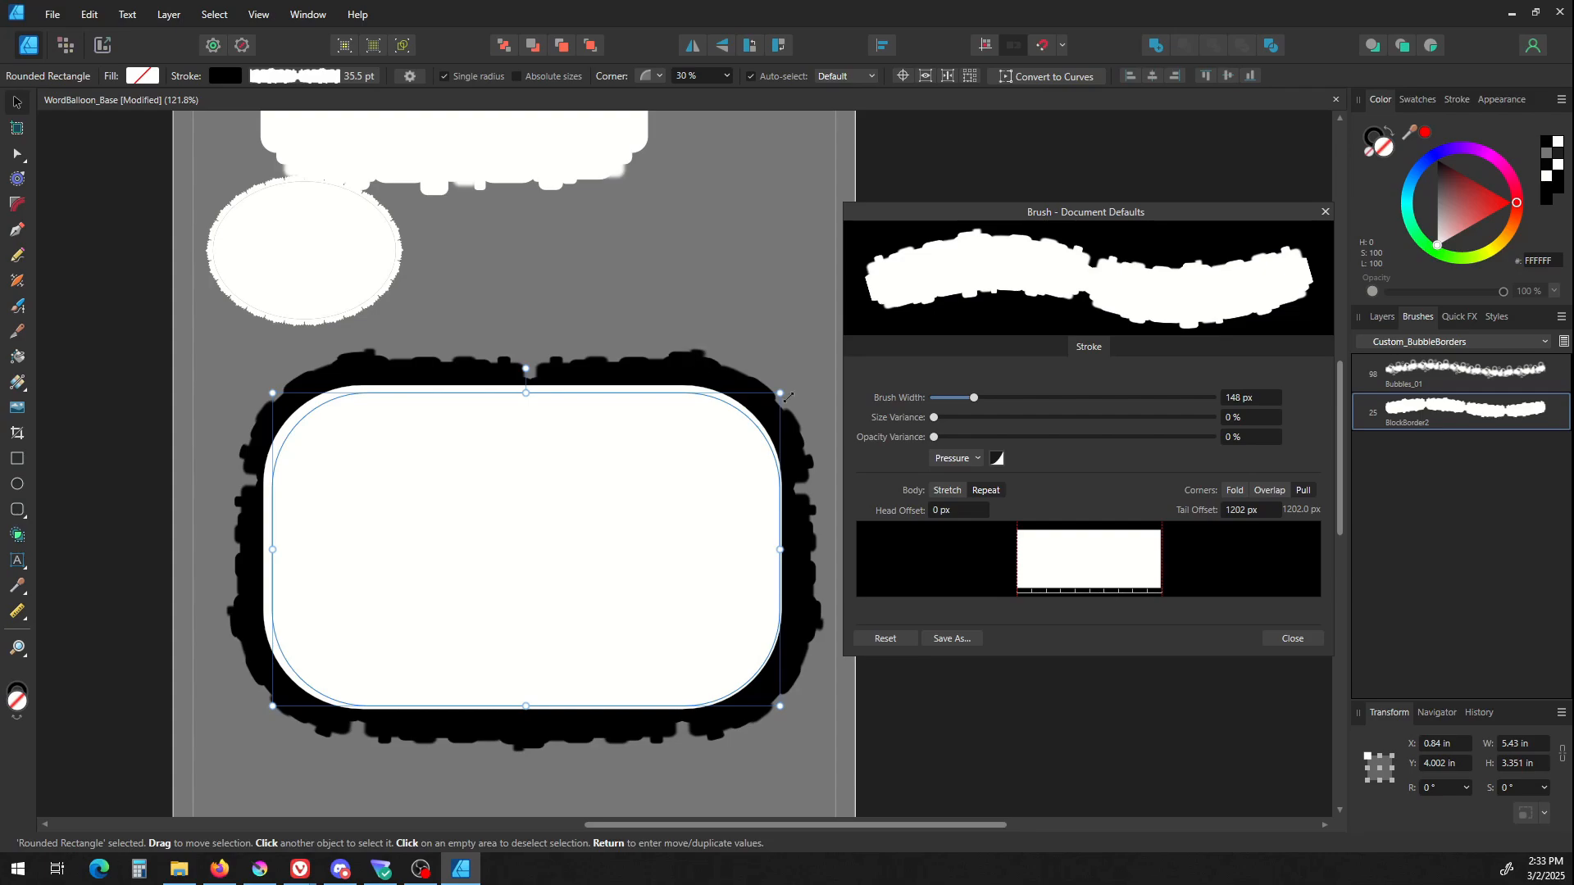
pyautogui.click(1383, 317)
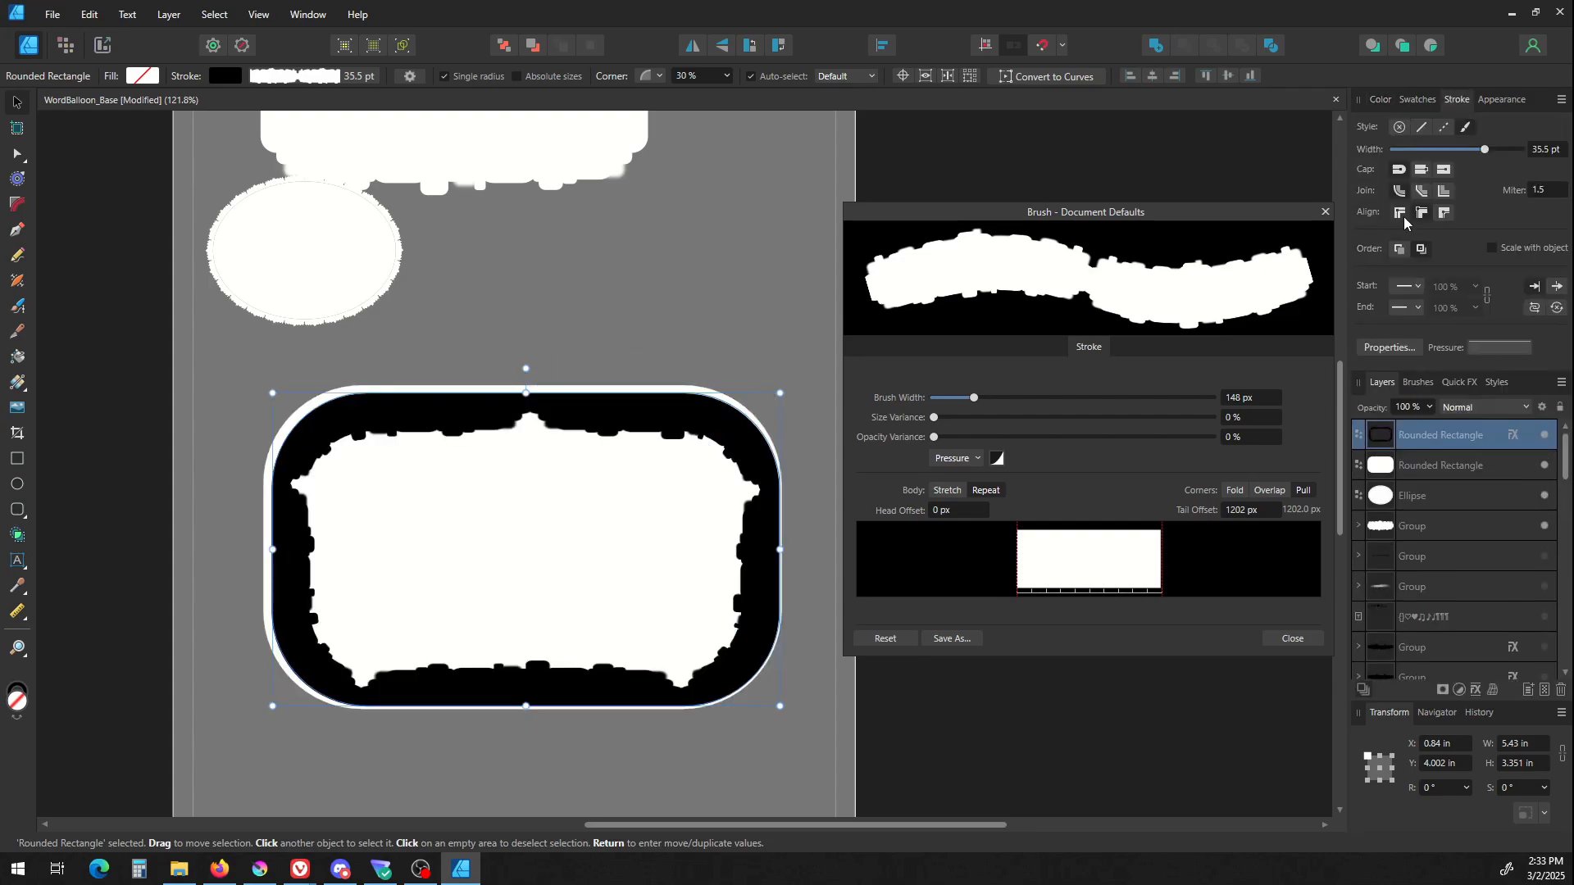
pyautogui.click(1402, 215)
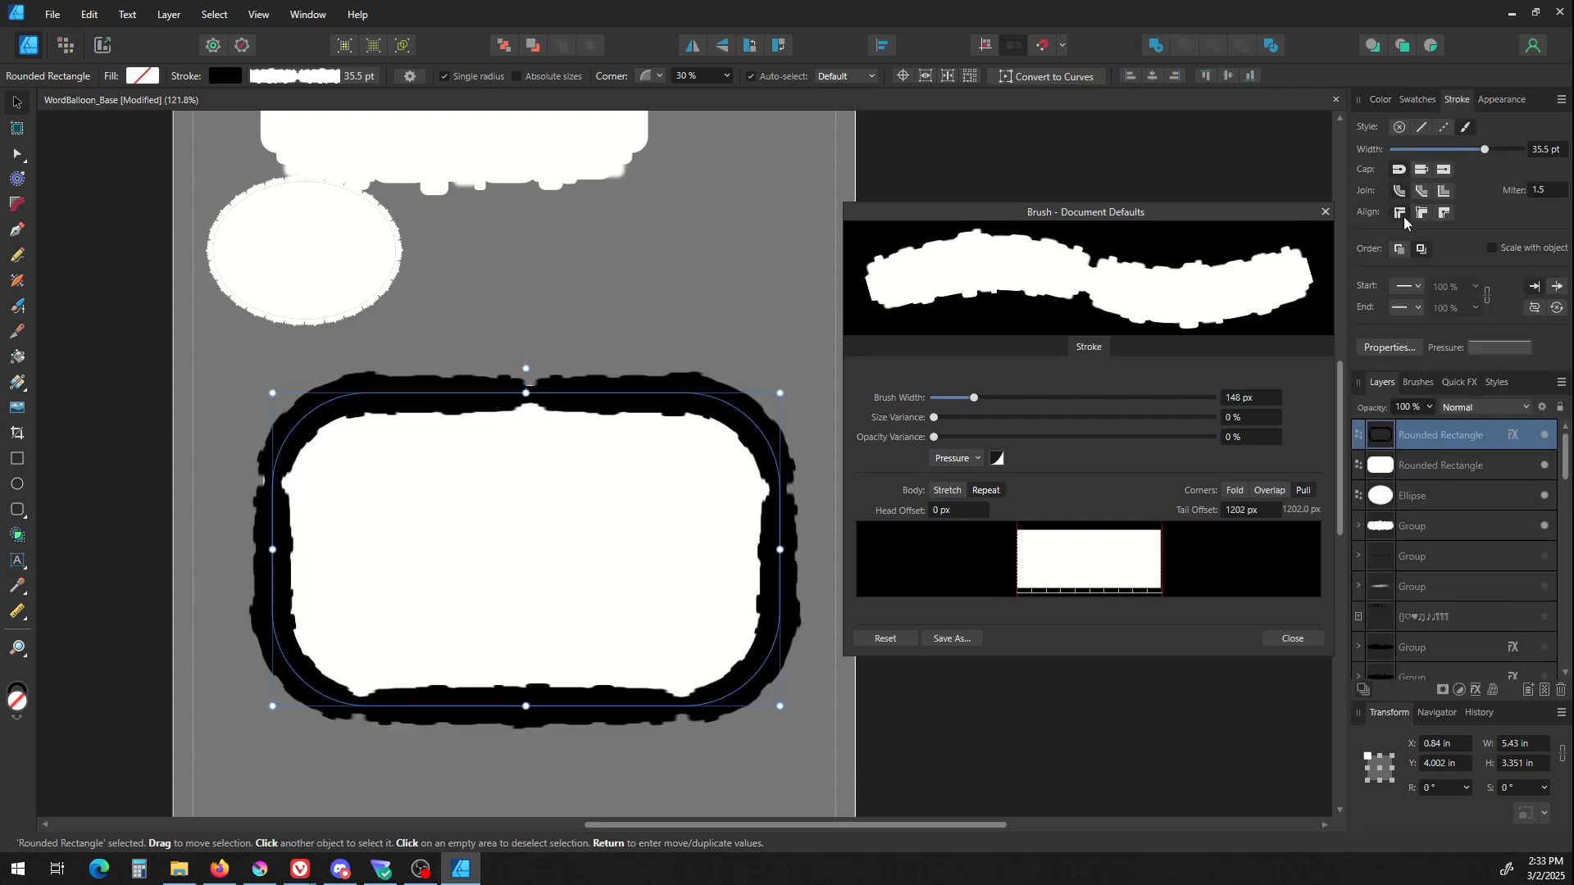
pyautogui.click(685, 264)
# Enlarge the black border rectangle to about 5.54 × 3.45 in and set its brush width to 106 px.
pyautogui.click(674, 388)
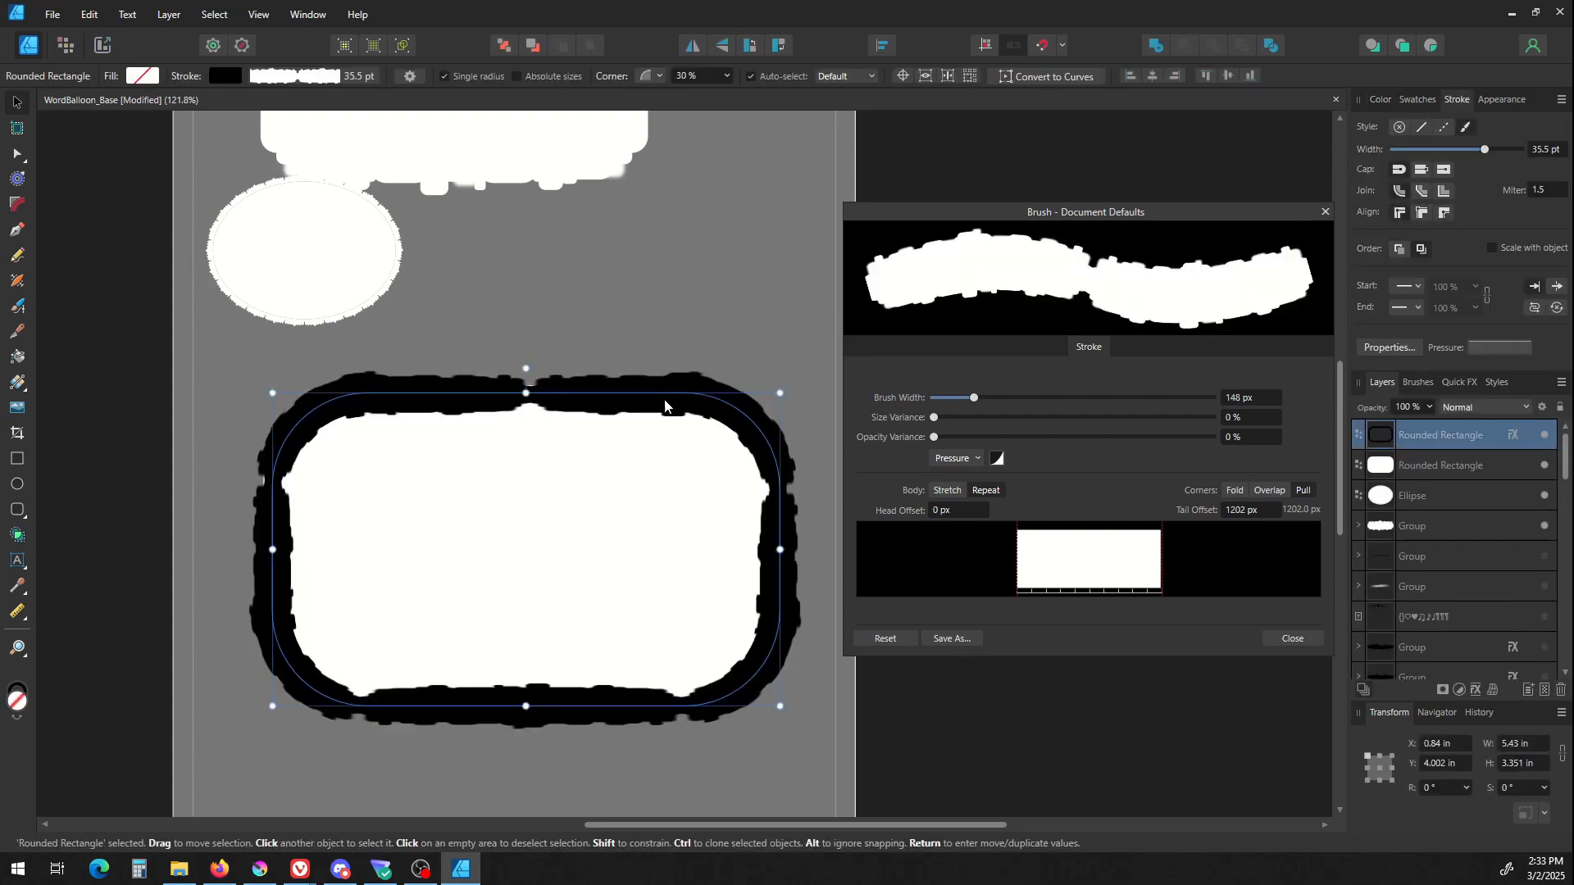
pyautogui.moveTo(262, 549); pyautogui.dragTo(262, 549)
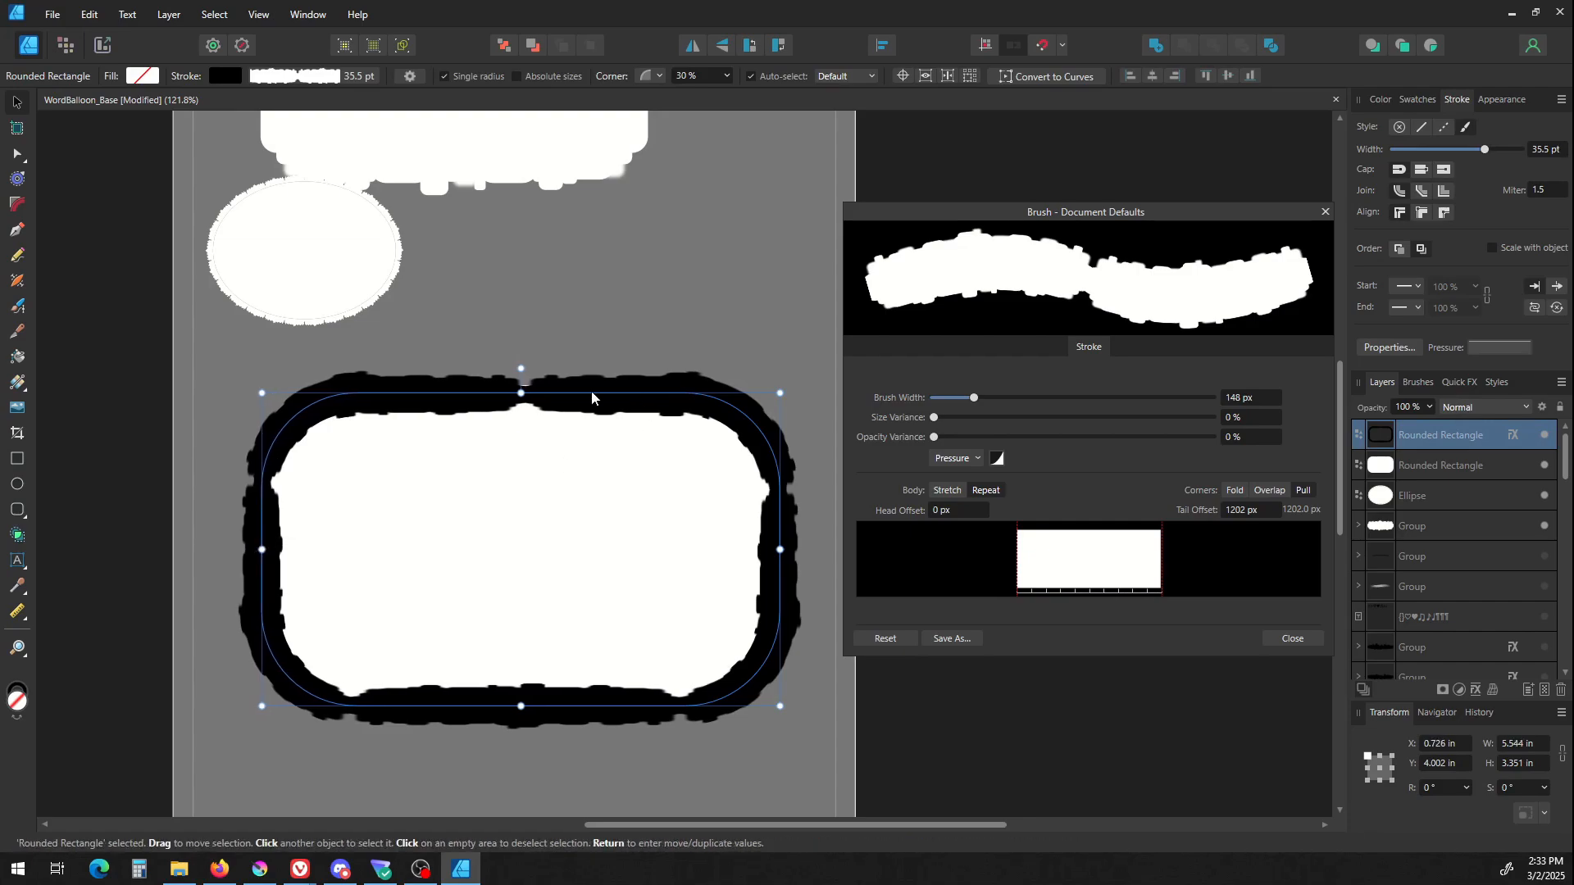
pyautogui.moveTo(521, 393); pyautogui.dragTo(521, 383)
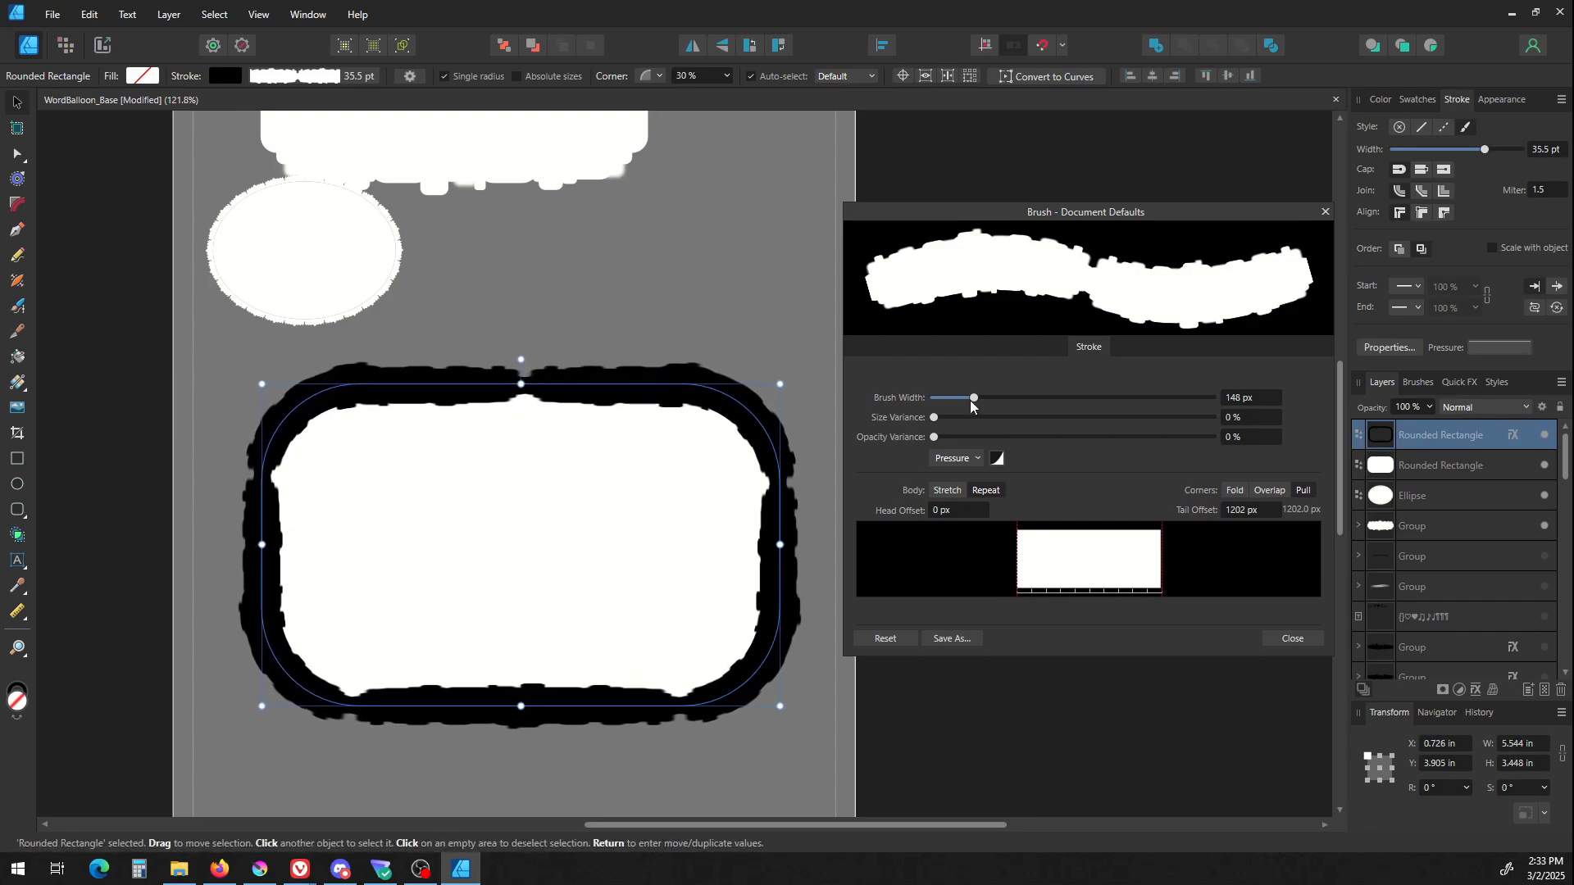
pyautogui.moveTo(971, 400)
pyautogui.mouseDown()
pyautogui.moveTo(1082, 400)
pyautogui.moveTo(961, 411)
pyautogui.mouseUp()
pyautogui.click(766, 750)
pyautogui.moveTo(514, 453); pyautogui.dragTo(497, 406)
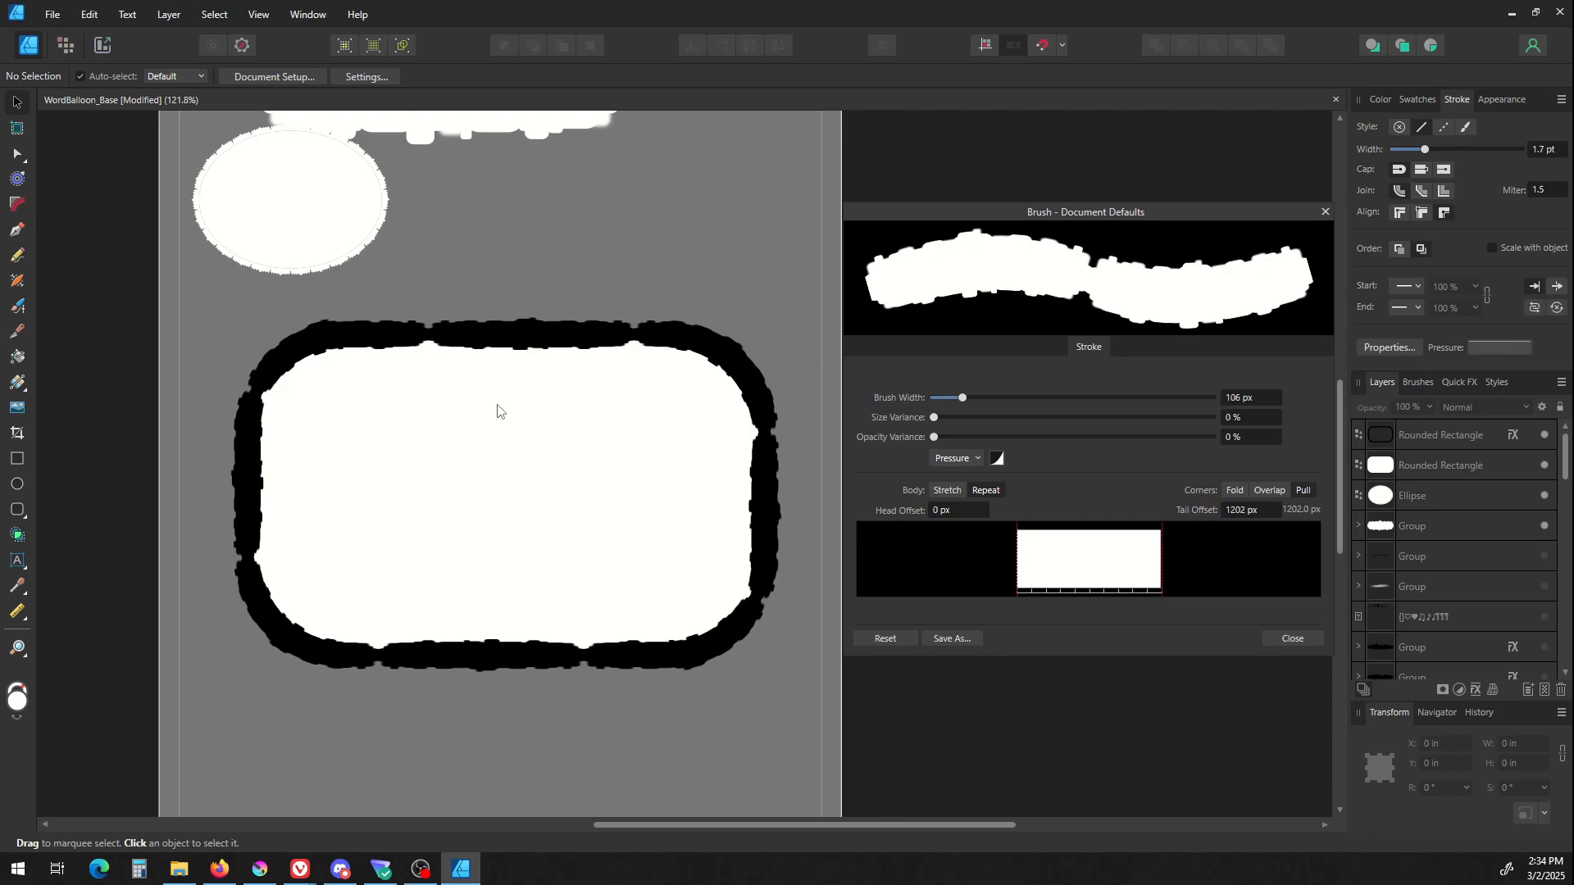
# Set the body mode of the black border's brush to Stretch.
pyautogui.click(951, 491)
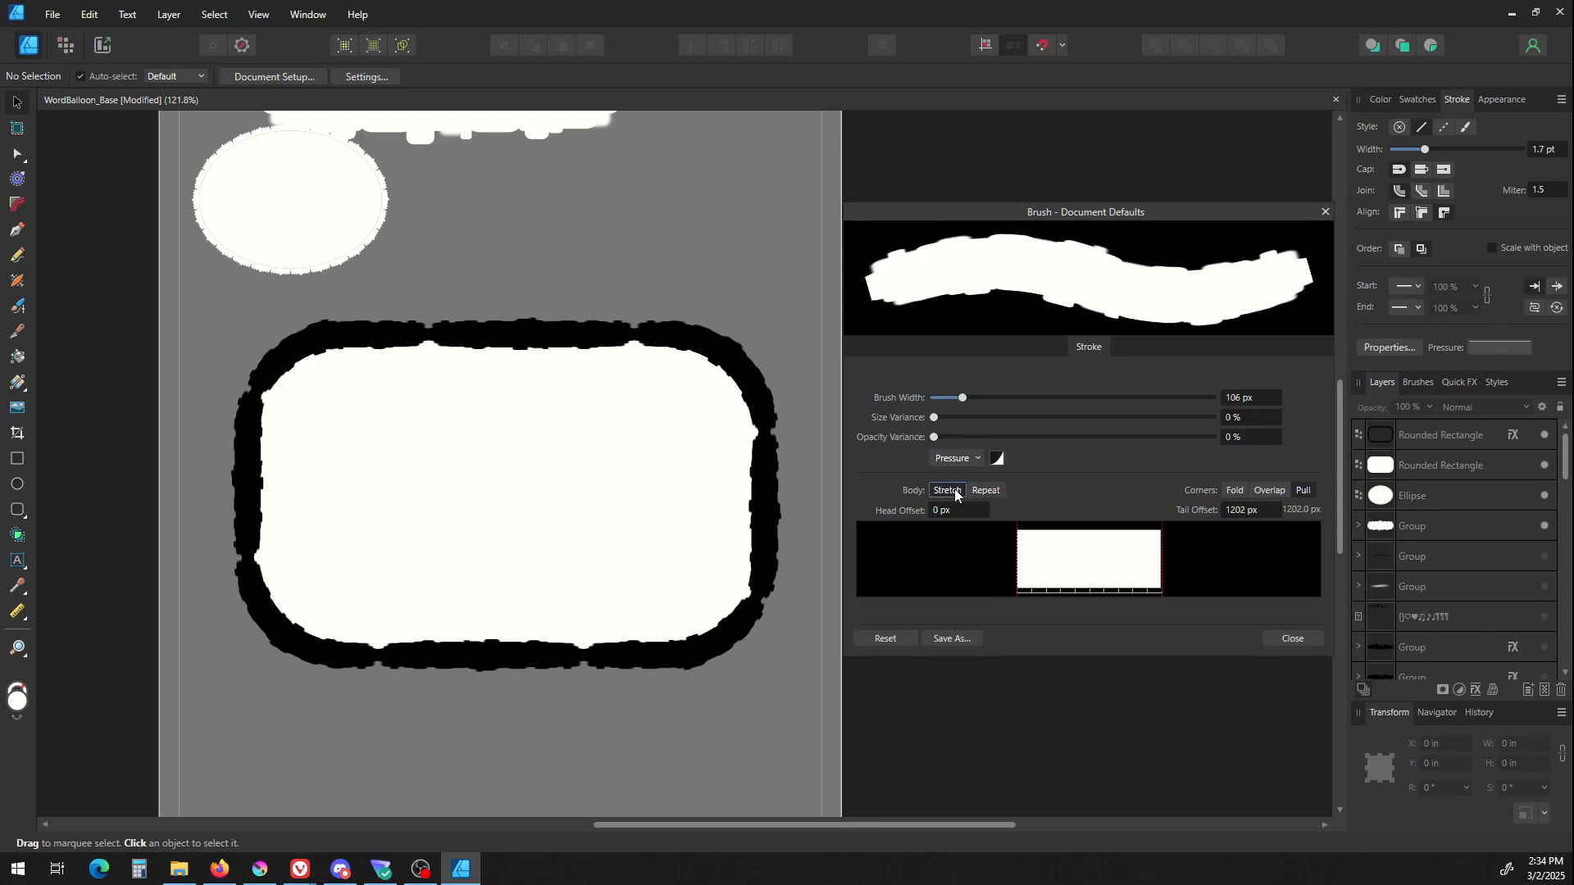
pyautogui.click(748, 383)
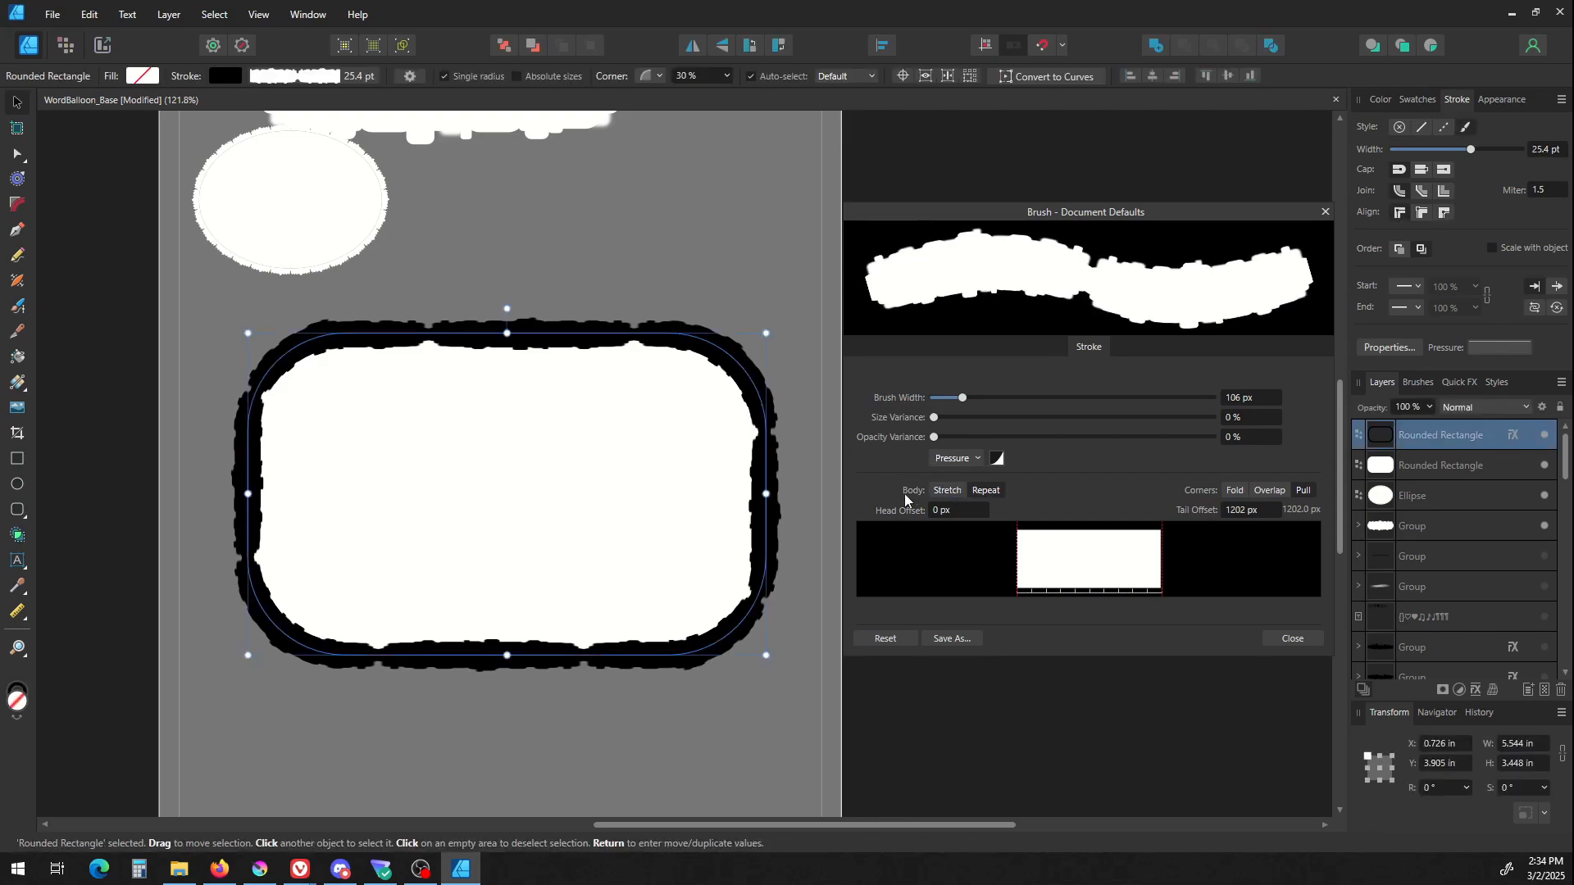
pyautogui.click(936, 488)
pyautogui.click(735, 272)
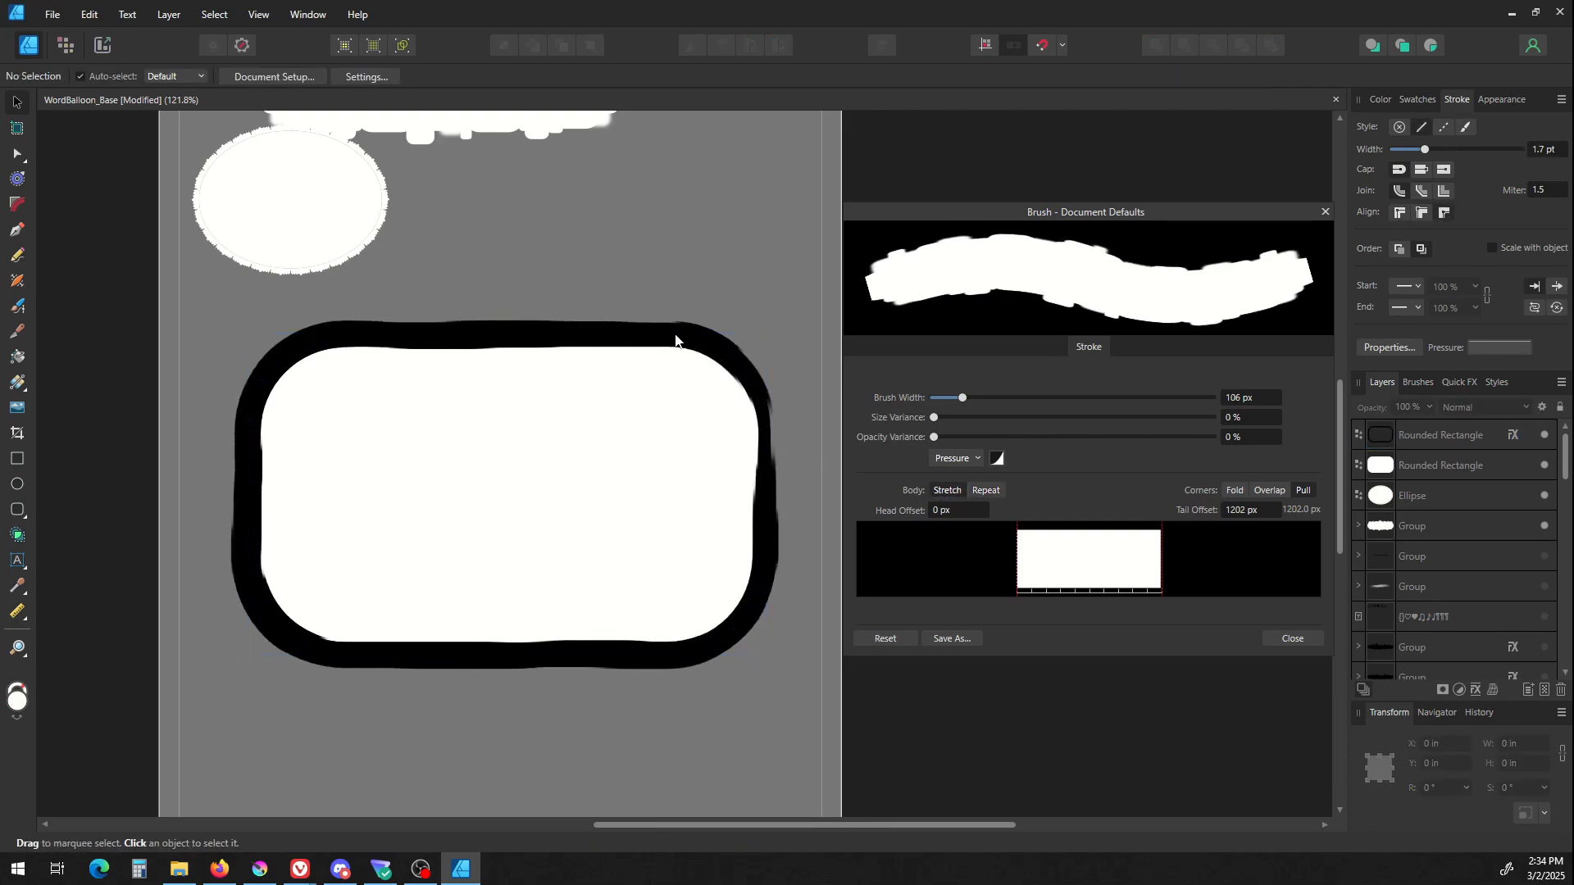
# Set the border's brush width to 61 px, with a 56.6 px head offset and a 1084.2 px tail offset.
pyautogui.moveTo(964, 398); pyautogui.dragTo(1030, 399)
pyautogui.moveTo(1029, 416)
pyautogui.mouseDown()
pyautogui.moveTo(882, 410)
pyautogui.moveTo(1005, 400)
pyautogui.moveTo(941, 402)
pyautogui.moveTo(980, 428)
pyautogui.moveTo(889, 434)
pyautogui.mouseUp()
pyautogui.click(677, 354)
pyautogui.moveTo(1023, 558)
pyautogui.mouseDown()
pyautogui.moveTo(1092, 538)
pyautogui.moveTo(1033, 539)
pyautogui.mouseUp()
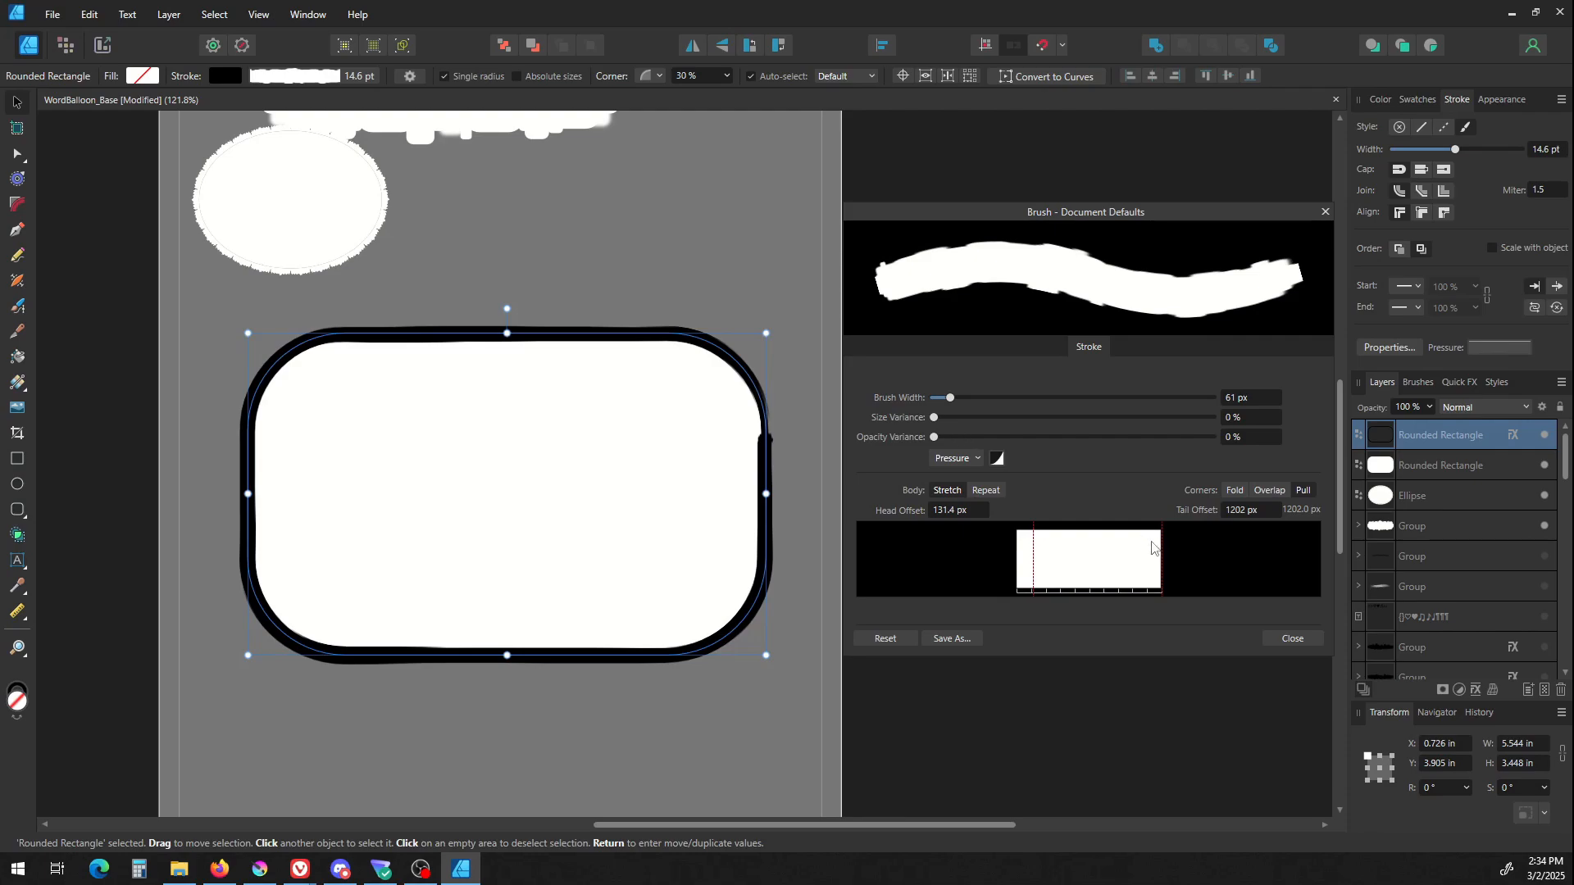
pyautogui.moveTo(1161, 545); pyautogui.dragTo(1139, 542)
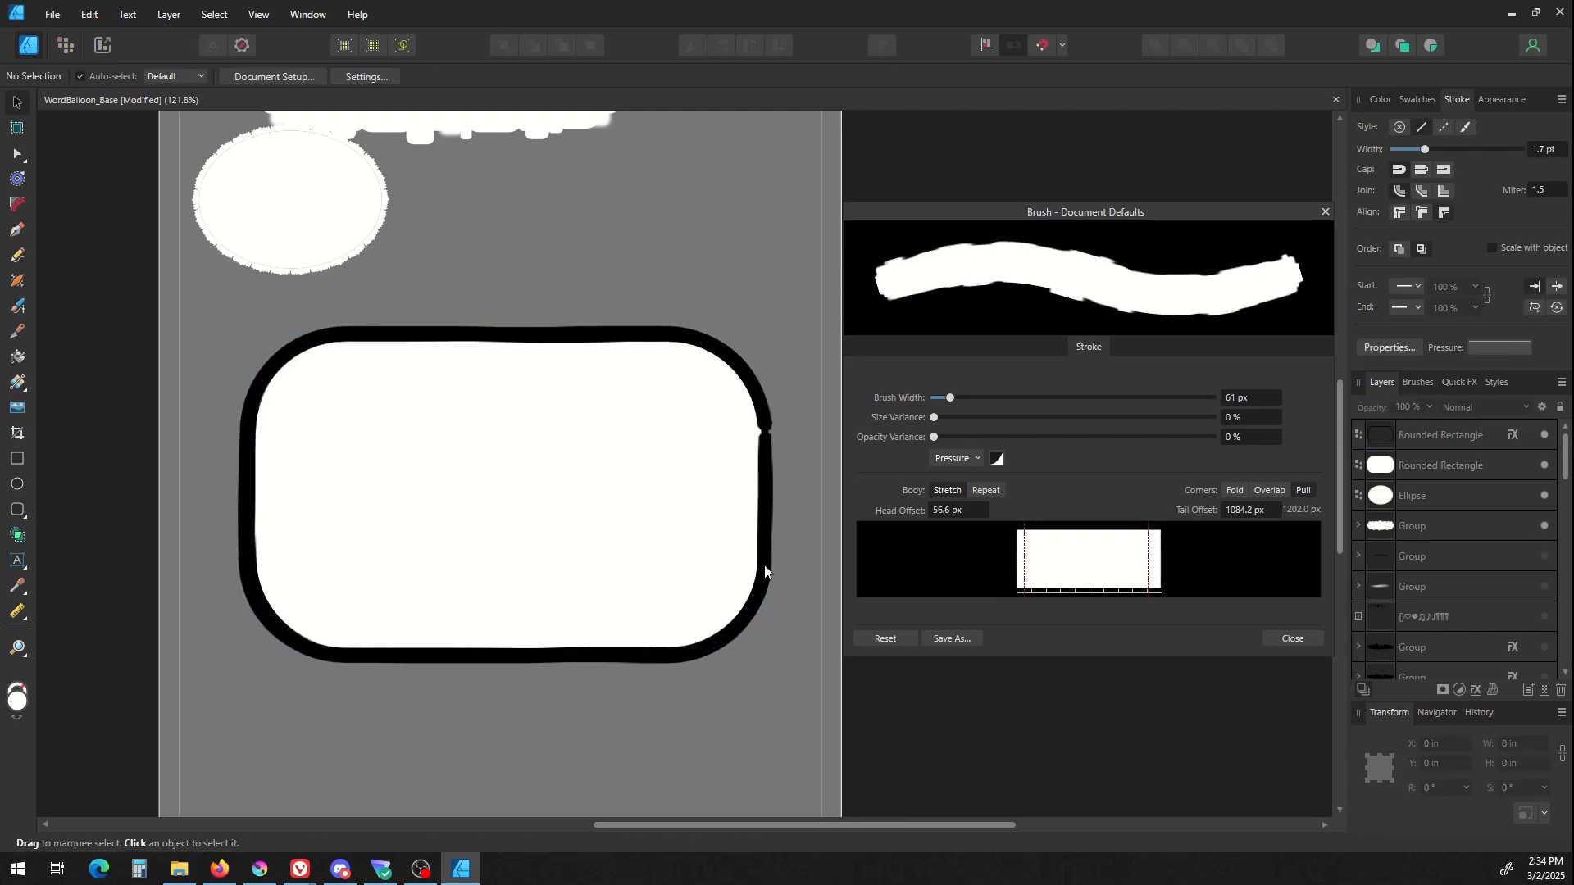
# Widen the black border's brush to 112 px.
pyautogui.click(765, 571)
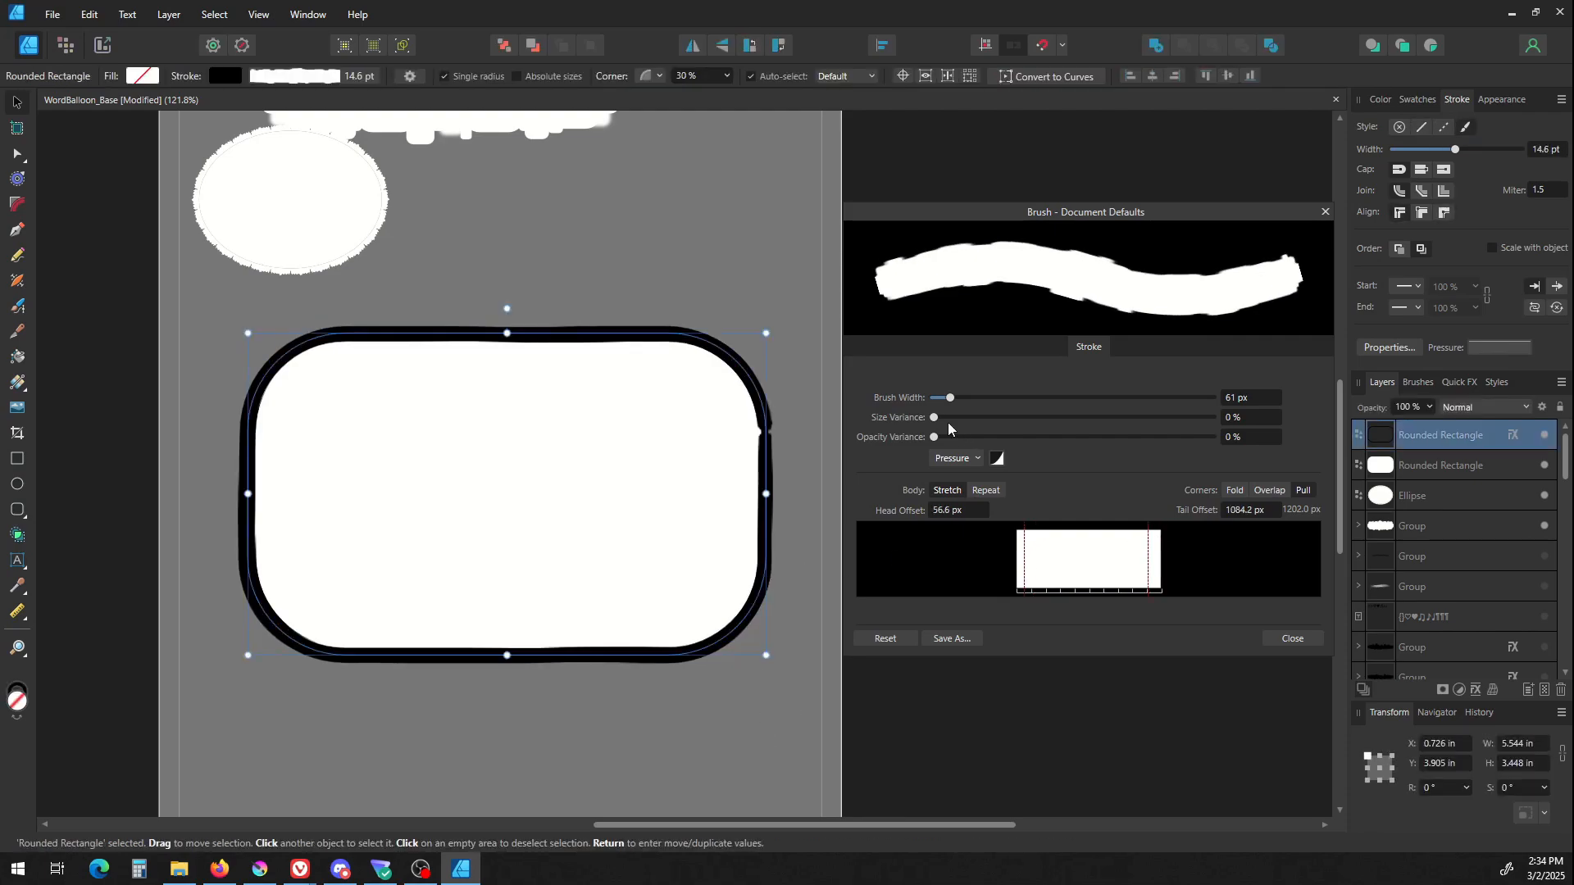
pyautogui.moveTo(950, 399)
pyautogui.mouseDown()
pyautogui.moveTo(977, 401)
pyautogui.moveTo(936, 410)
pyautogui.moveTo(964, 412)
pyautogui.mouseUp()
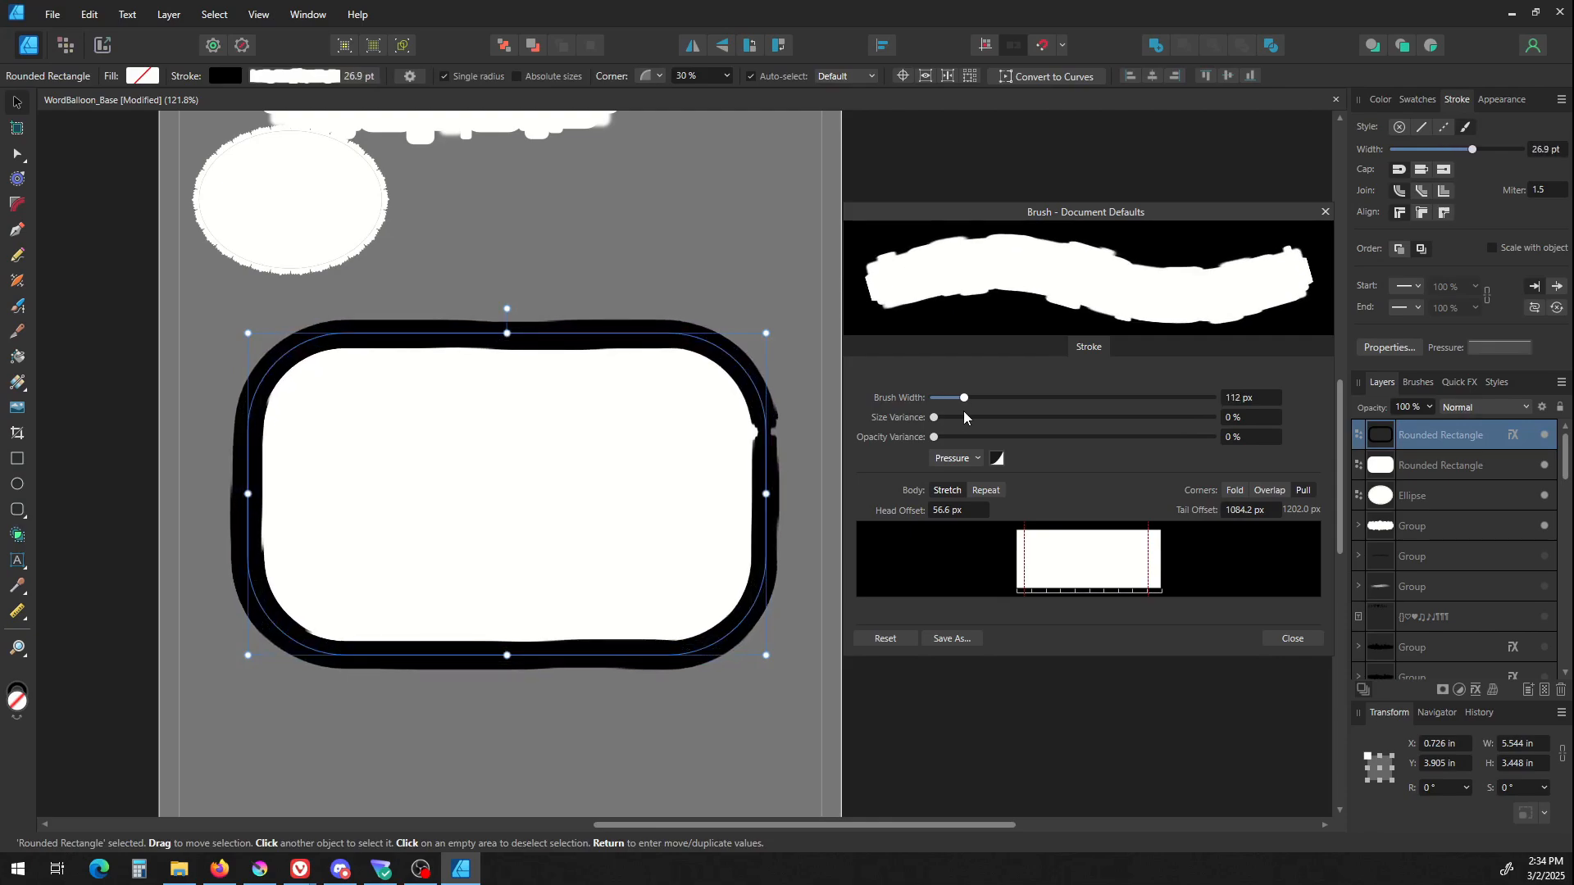
pyautogui.scroll(1, 666, 320)
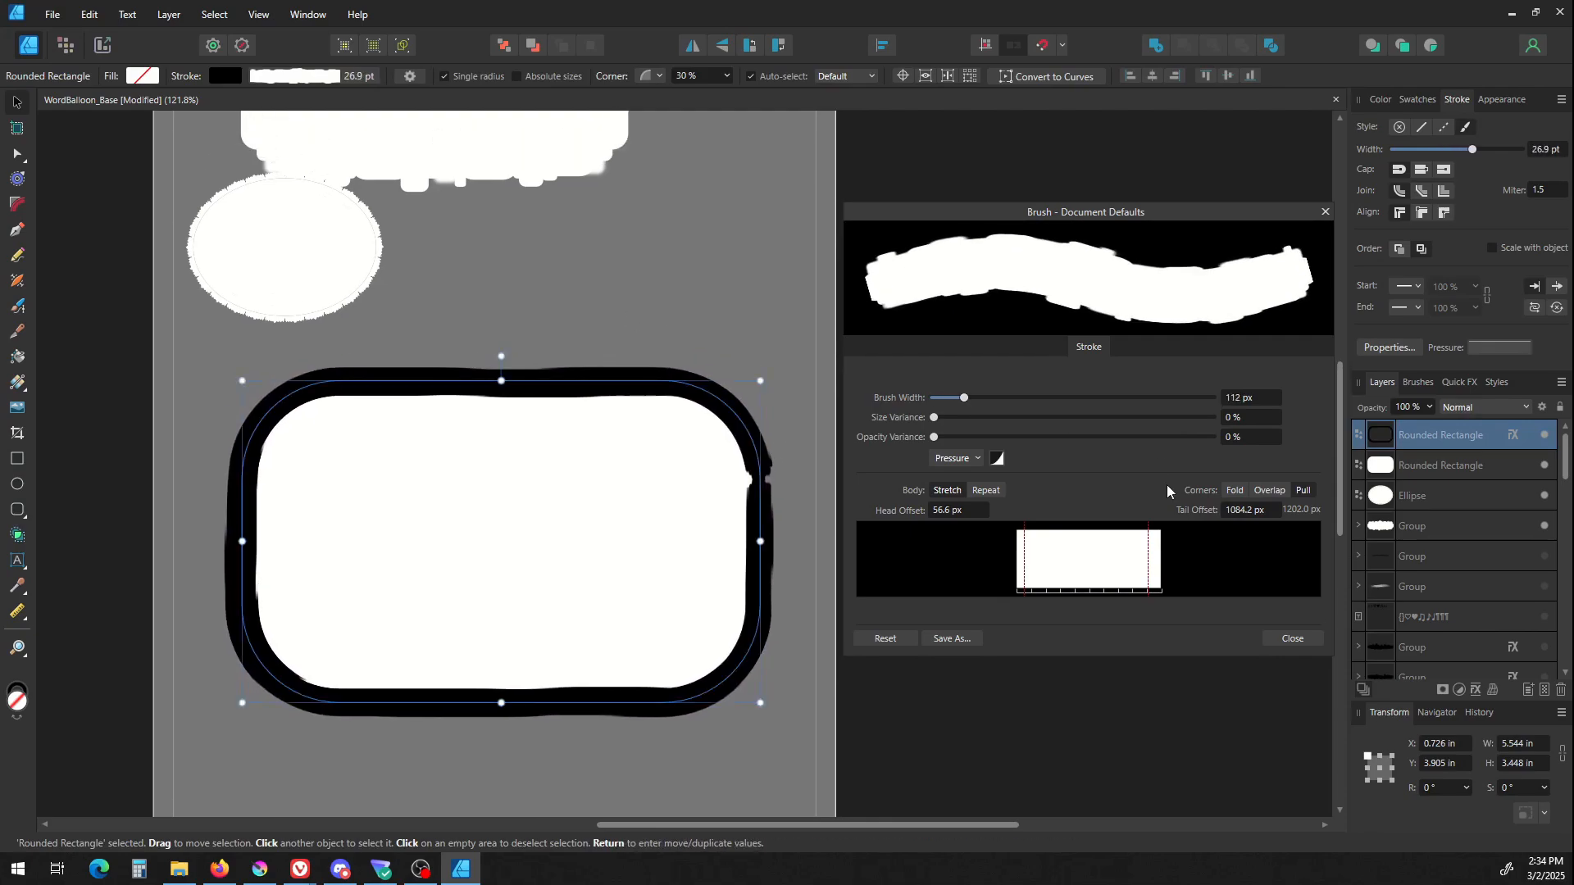
# Switch the border to the Bubbles_01 brush and set its body mode to Stretch.
pyautogui.click(1497, 383)
pyautogui.click(1418, 383)
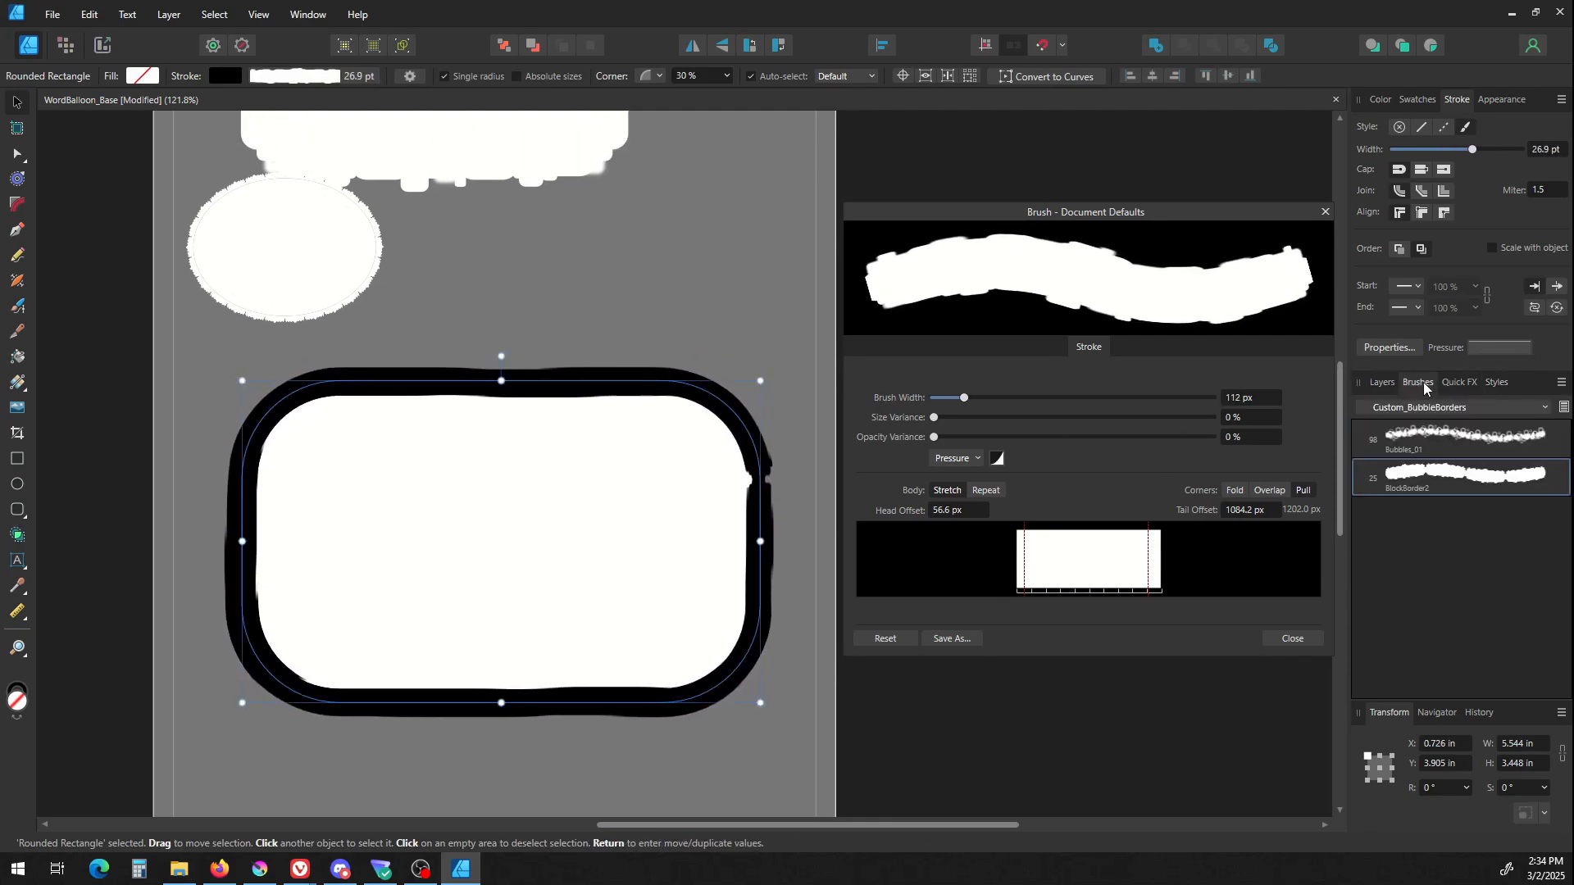
pyautogui.click(1426, 435)
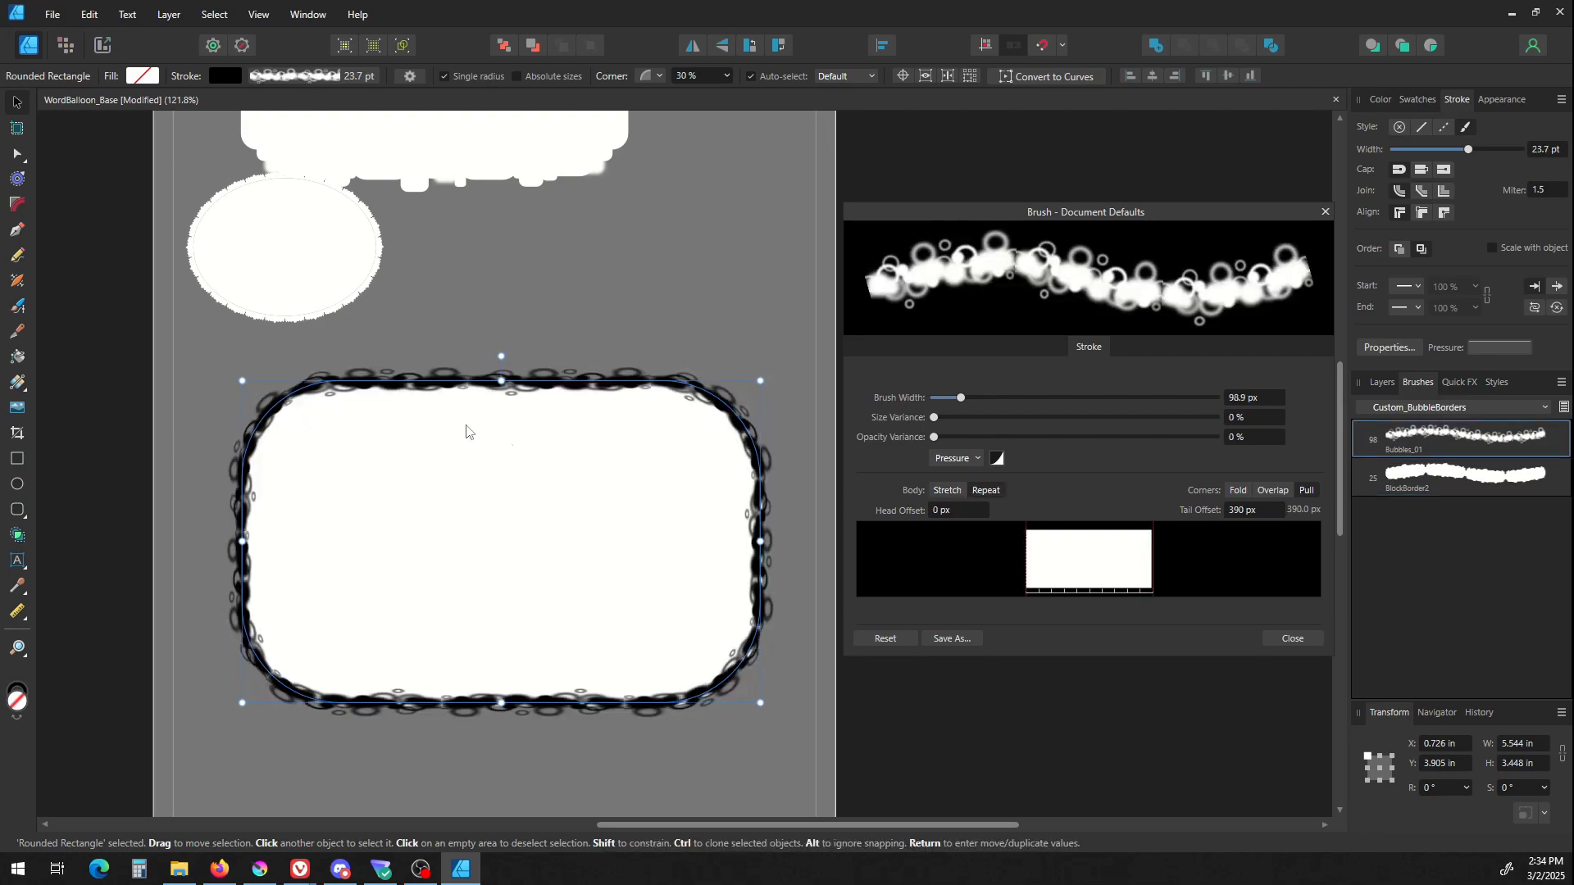
pyautogui.click(936, 495)
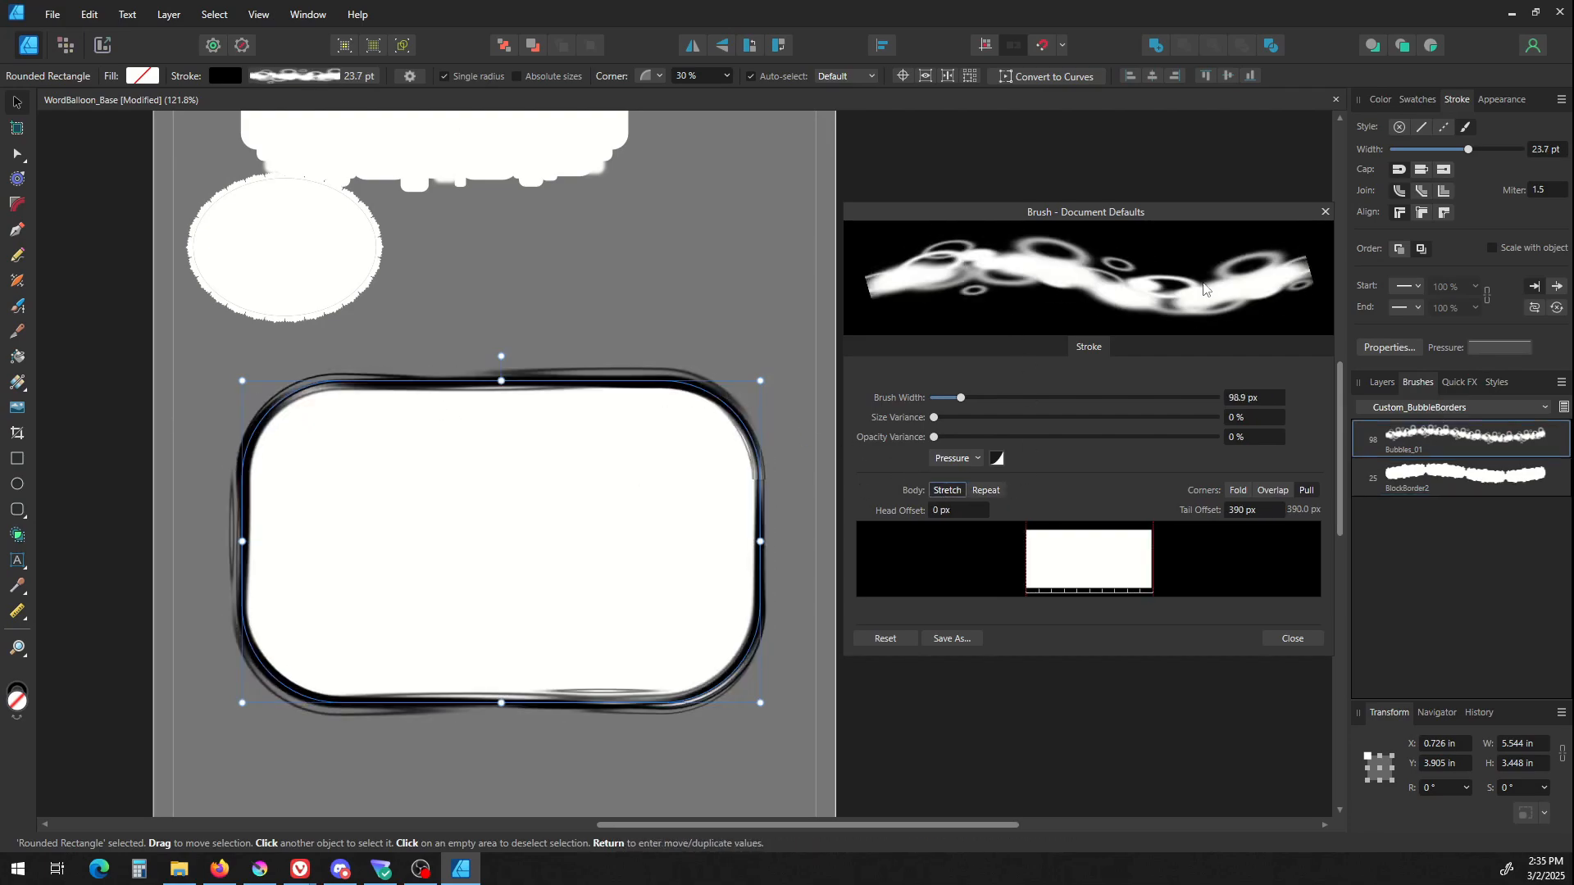
pyautogui.click(597, 278)
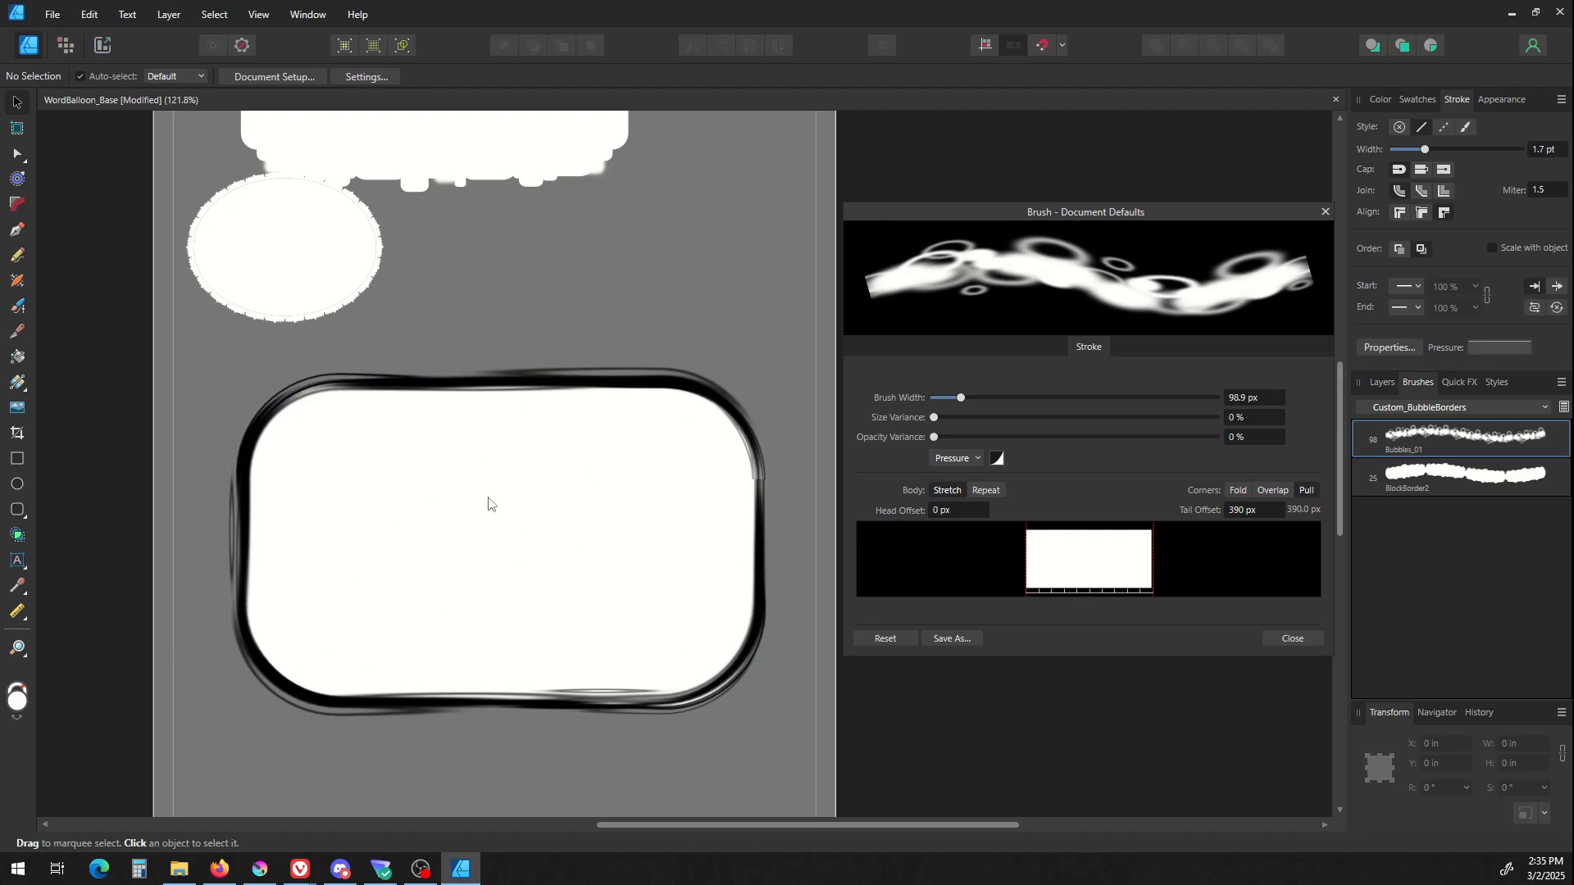
# Set the black Bubbles_01 border's tail offset to 359.3 px and its brush width to 66.2 px.
pyautogui.click(762, 484)
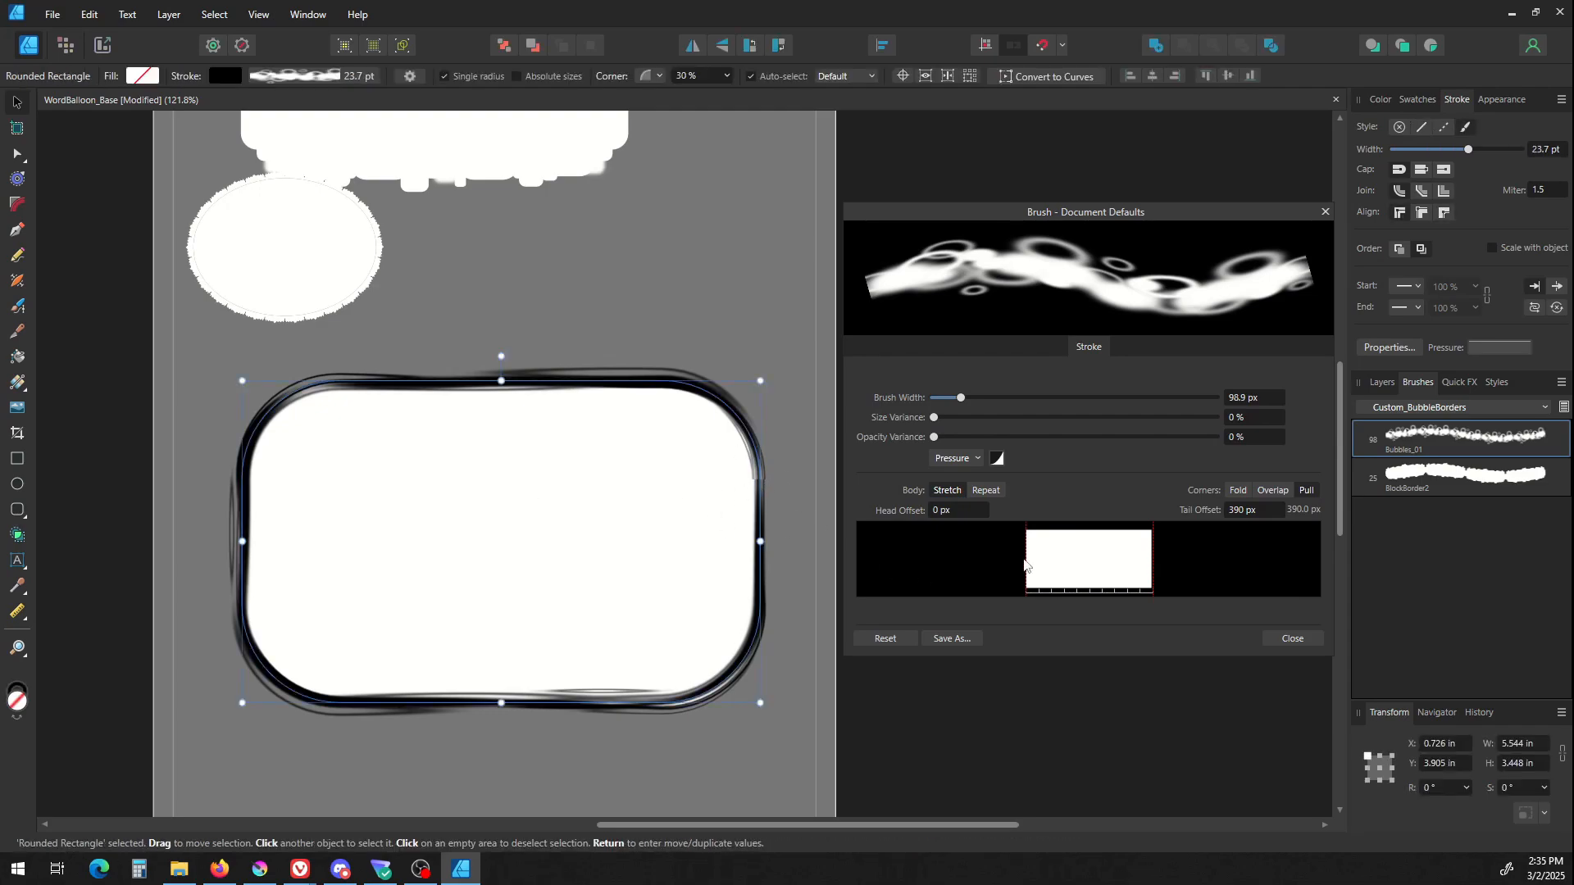
pyautogui.moveTo(1152, 557); pyautogui.dragTo(1143, 558)
pyautogui.moveTo(961, 397); pyautogui.dragTo(950, 406)
pyautogui.click(533, 267)
pyautogui.scroll(2, 555, 492)
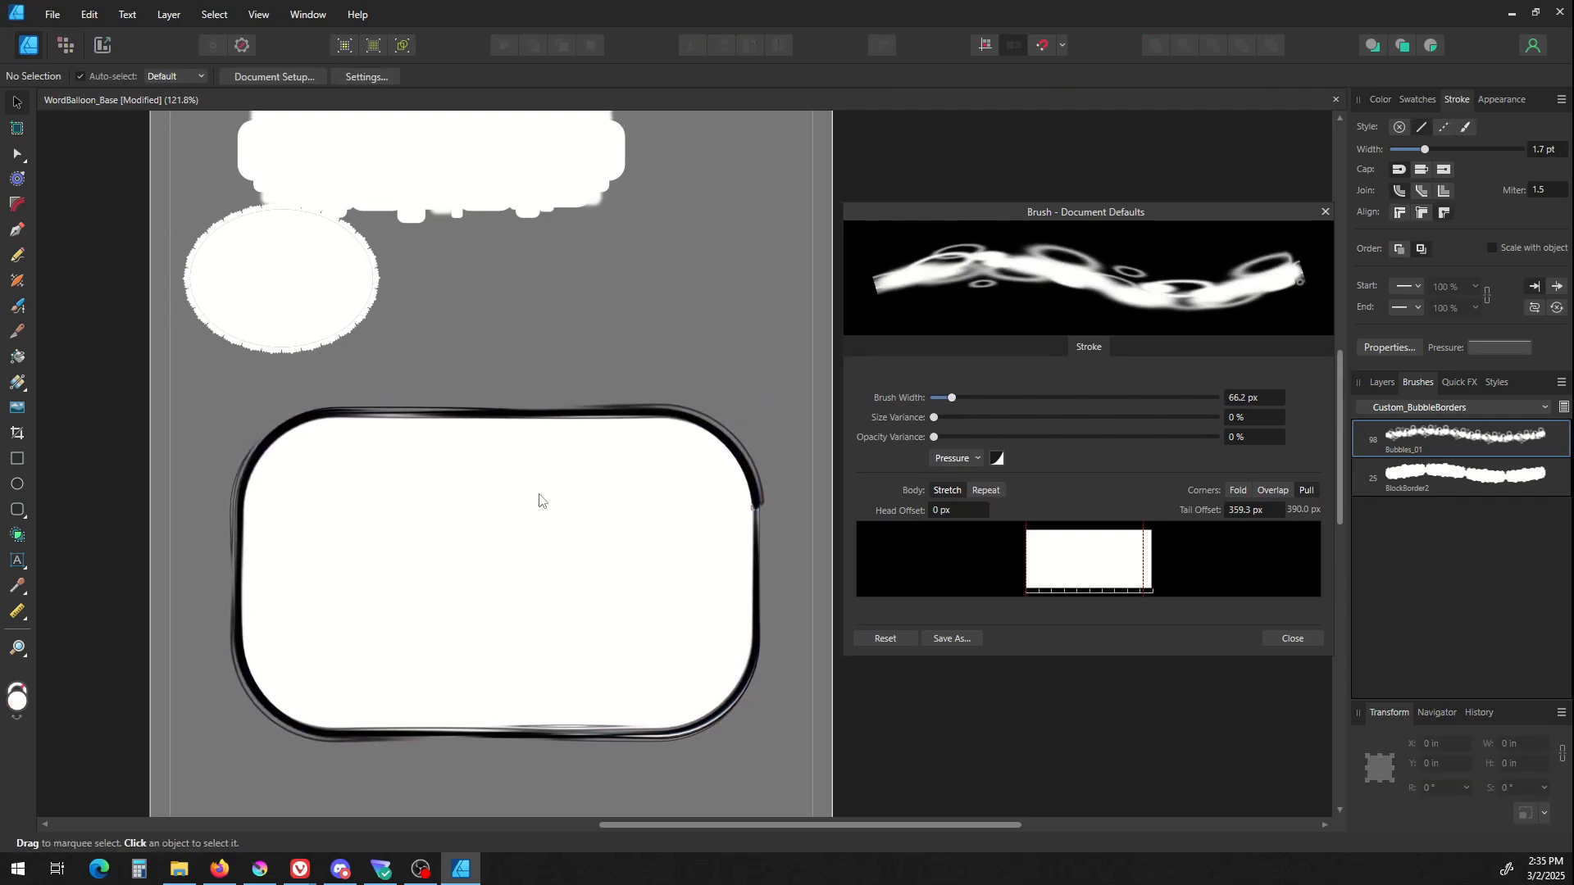
pyautogui.scroll(2, 538, 500)
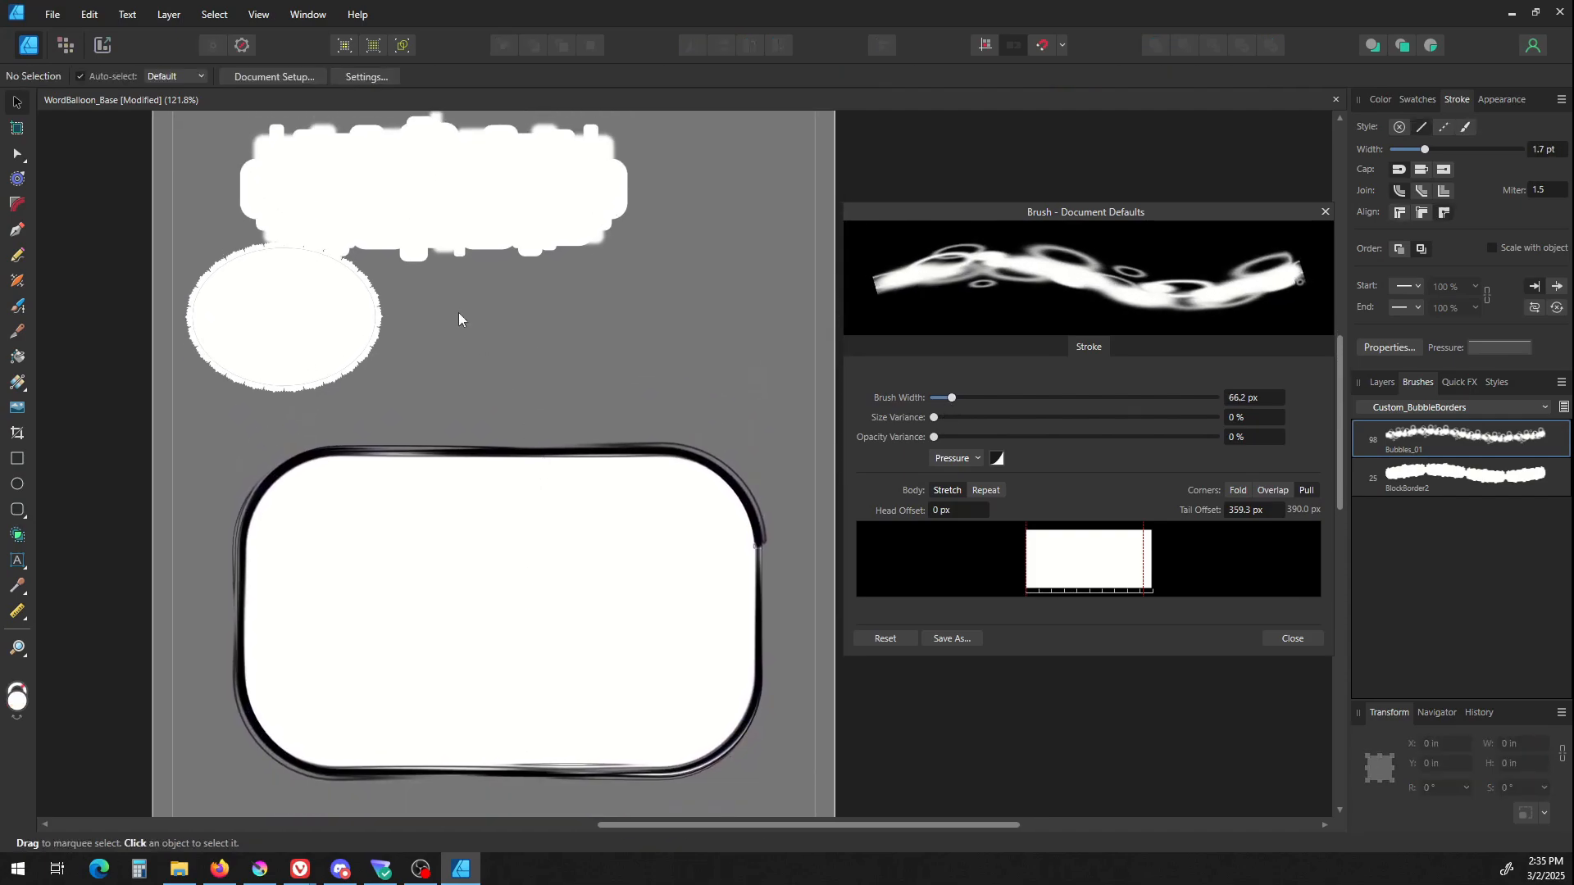
pyautogui.click(452, 469)
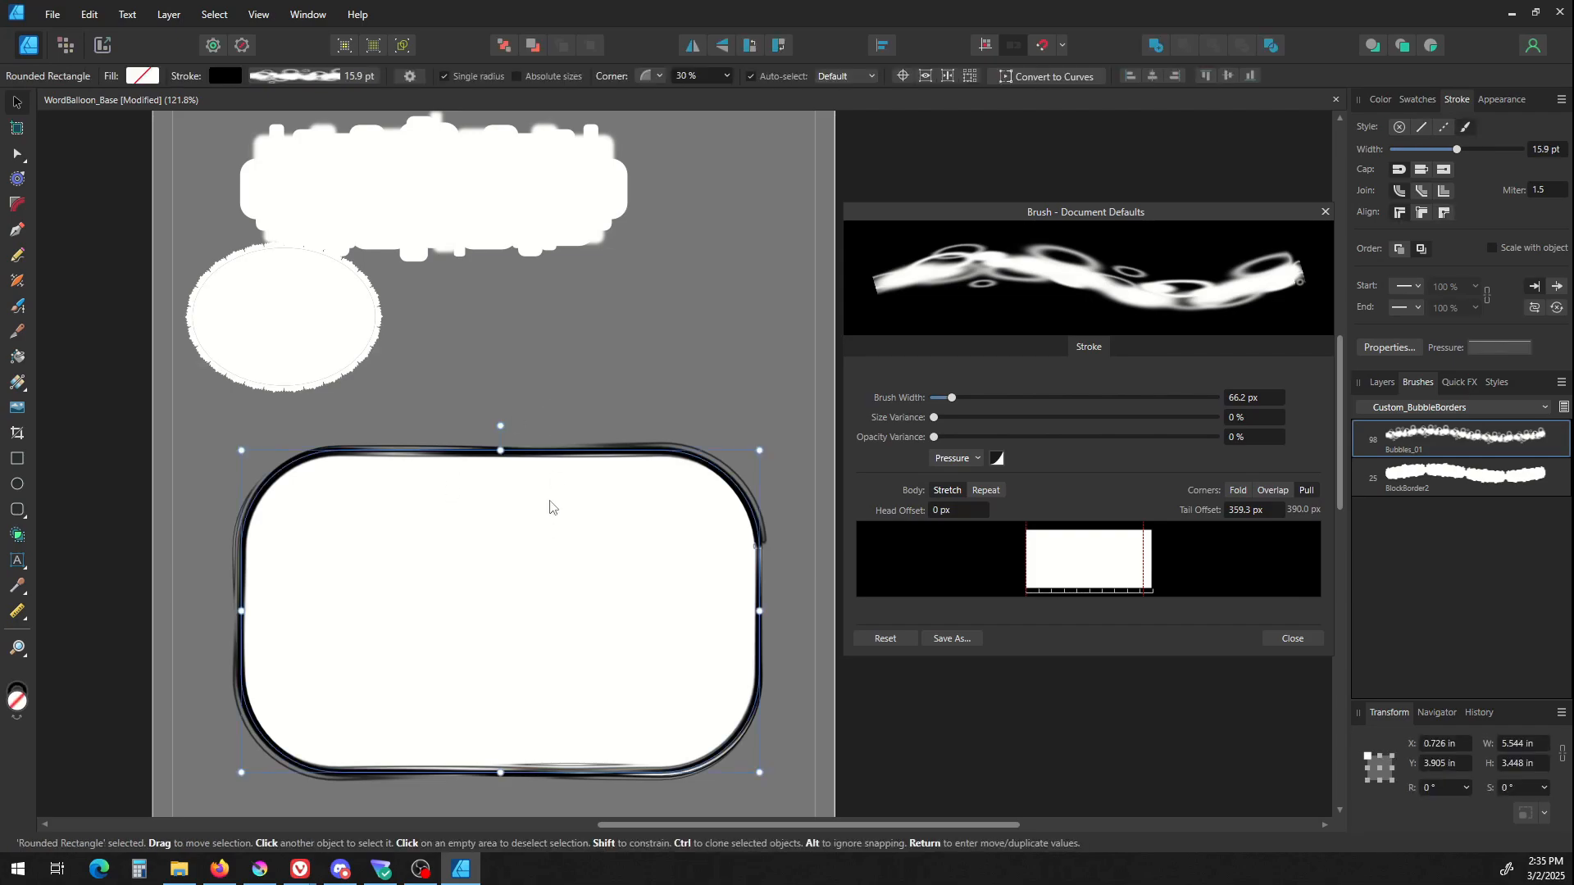
pyautogui.click(563, 376)
pyautogui.hscroll(1, 504, 574)
pyautogui.scroll(-2, 508, 565)
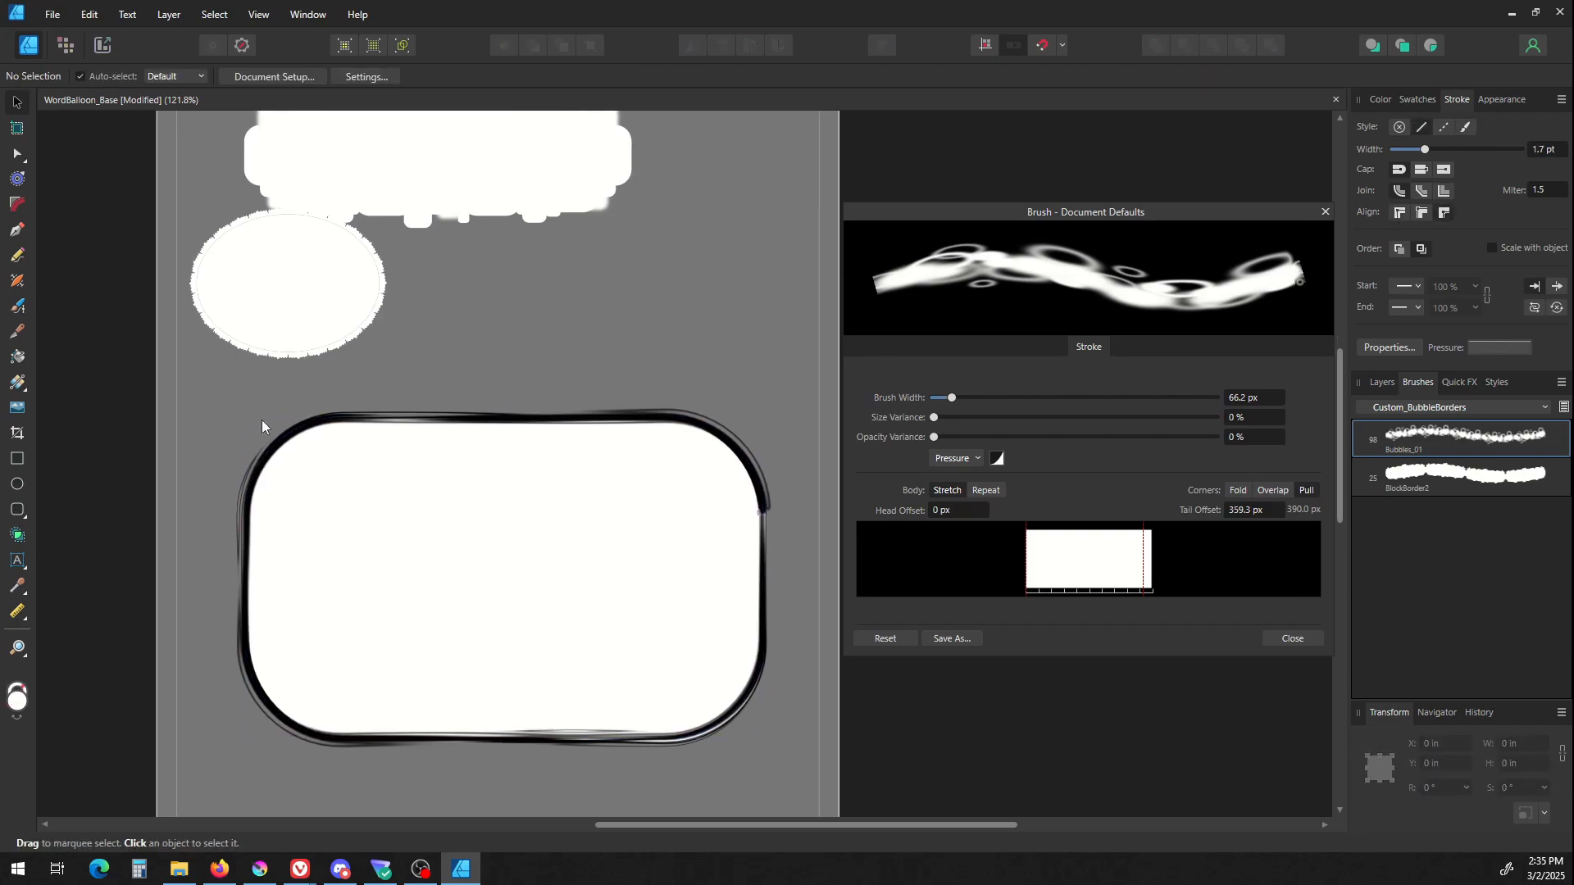
pyautogui.click(307, 425)
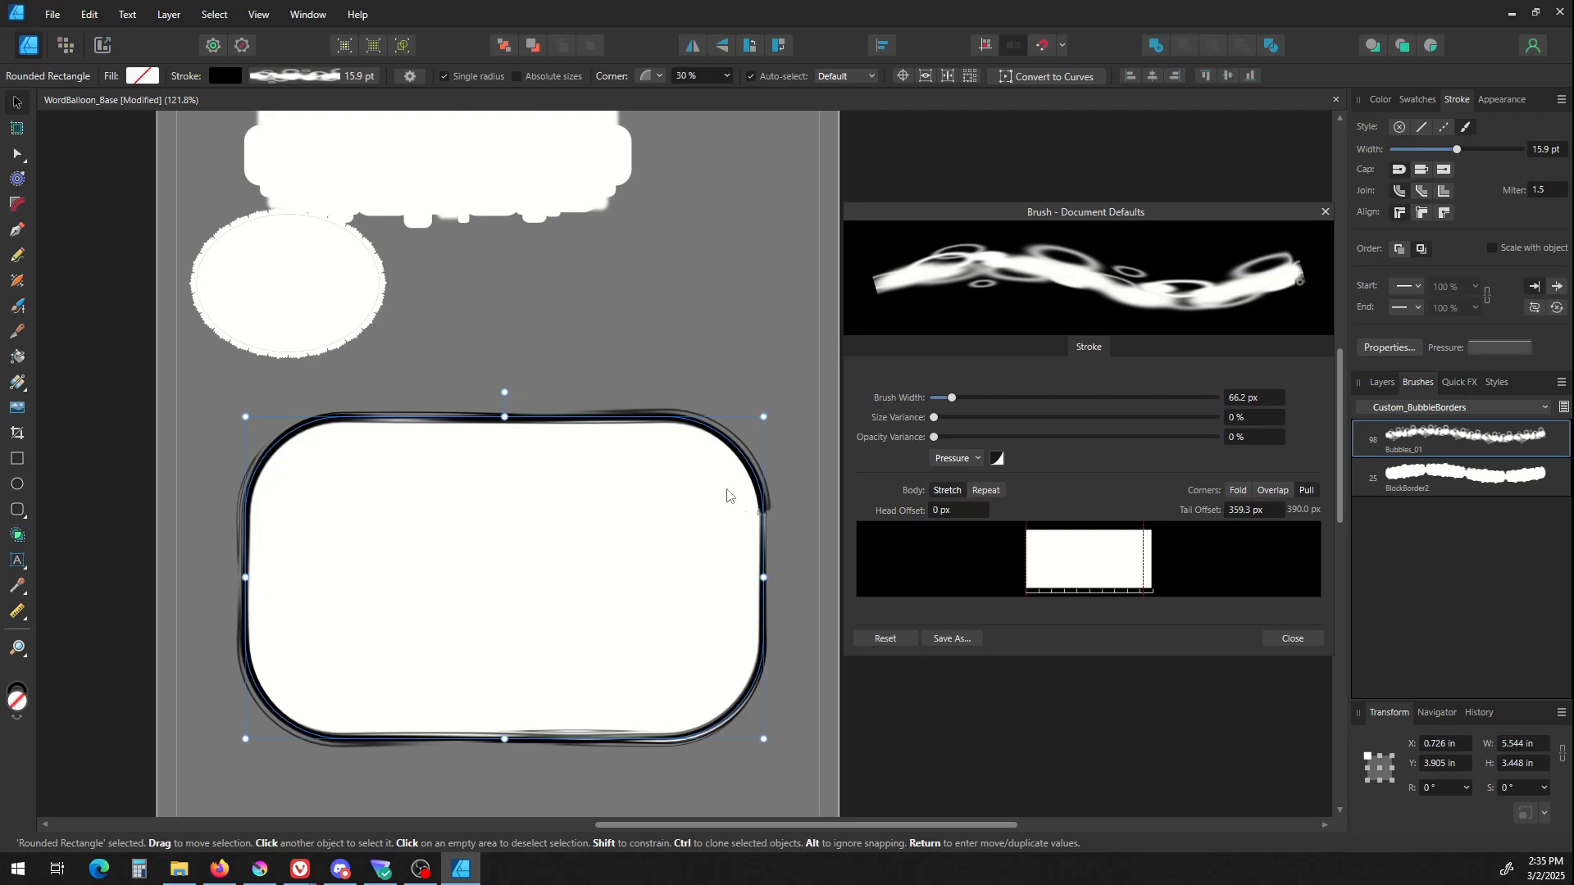
pyautogui.click(612, 384)
# Switch to the export workspace and delete the existing slice2.
pyautogui.click(339, 271)
pyautogui.click(530, 223)
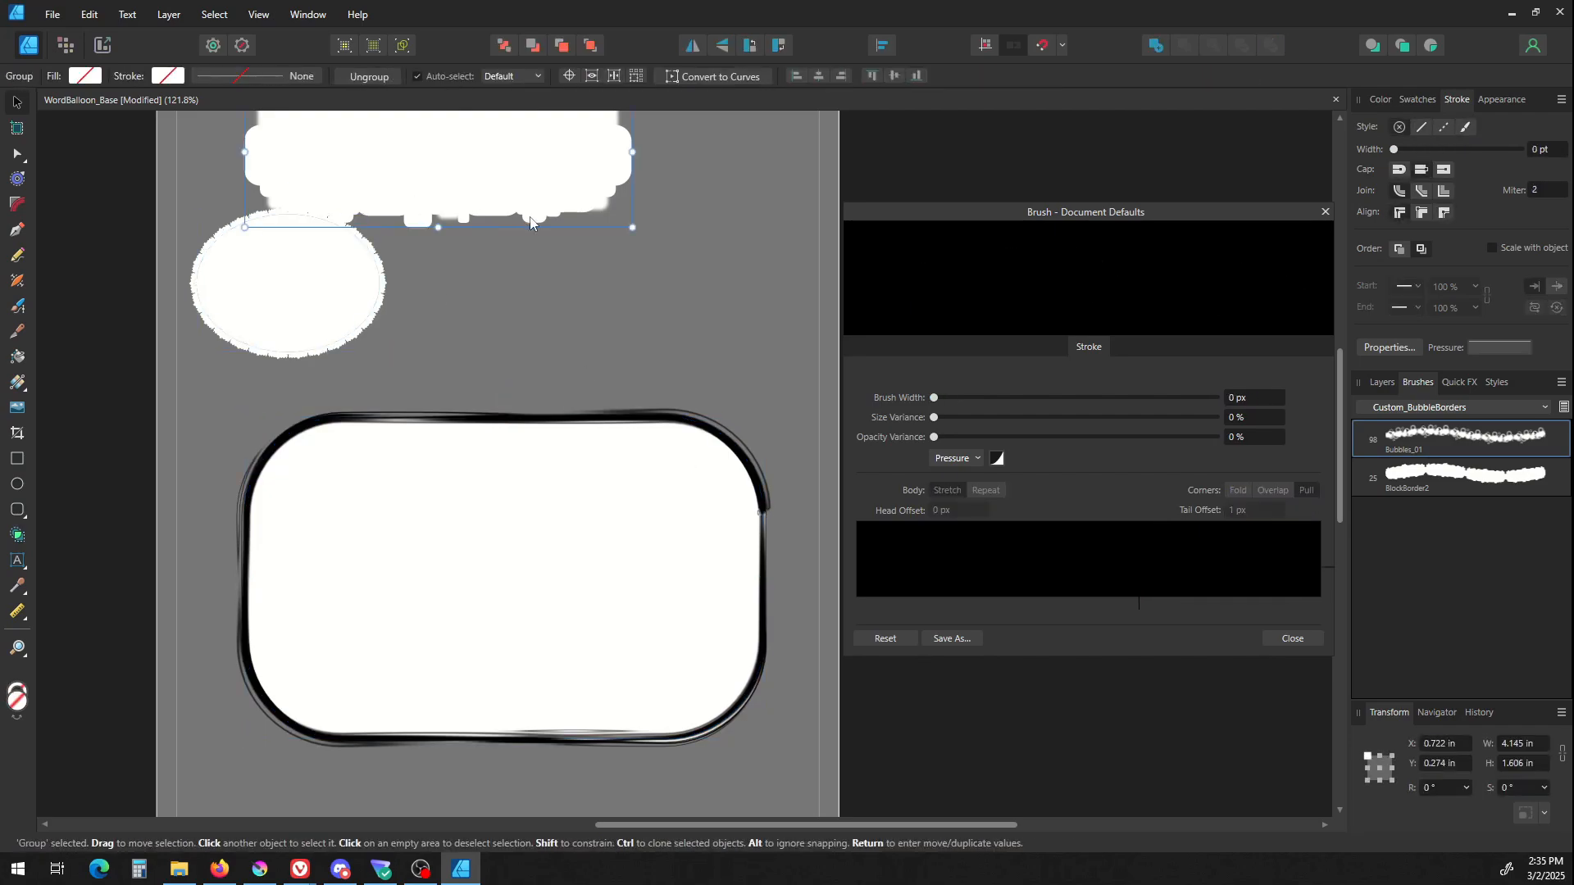
pyautogui.scroll(5, 531, 223)
pyautogui.moveTo(526, 497); pyautogui.dragTo(573, 484)
pyautogui.click(102, 45)
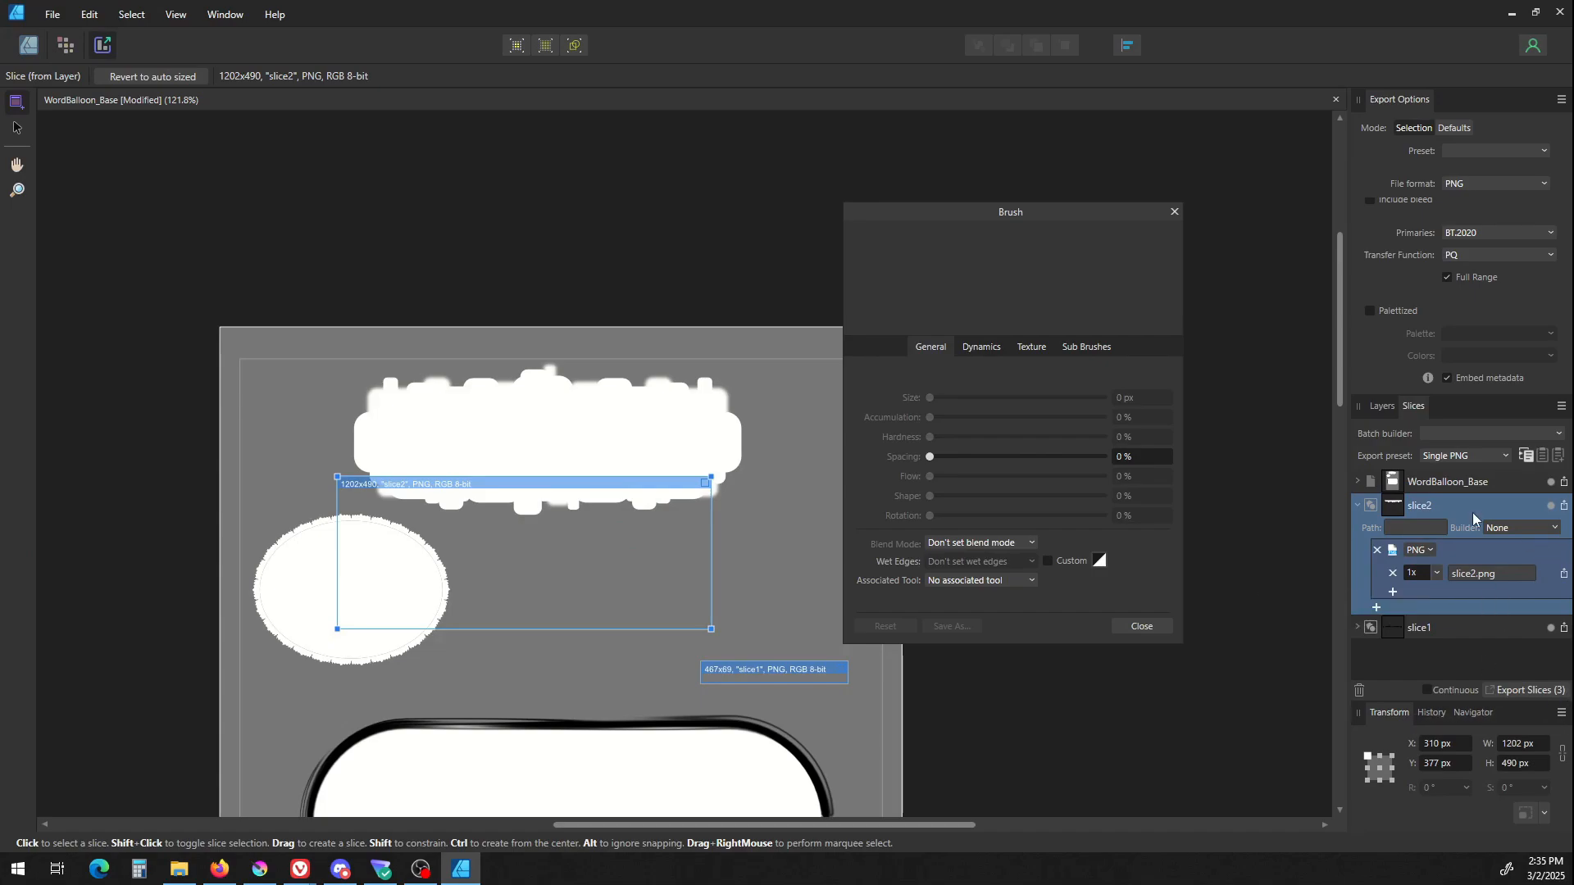
pyautogui.click(1360, 691)
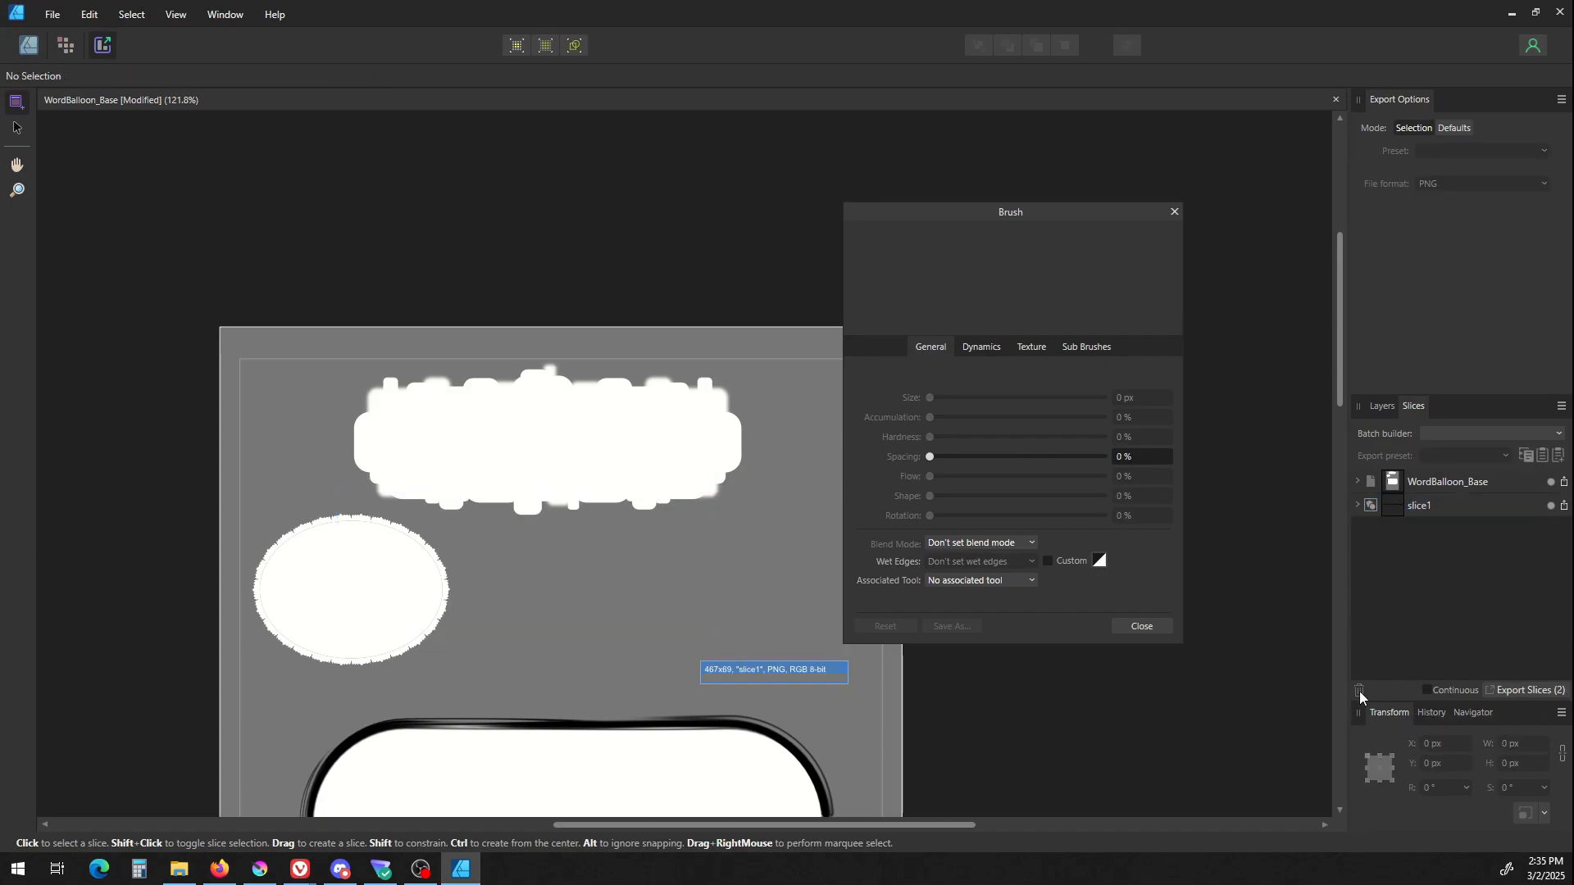
# Create an export slice from the blocky white group's layer and trim its sides to about 932 × 501 px.
pyautogui.click(1382, 407)
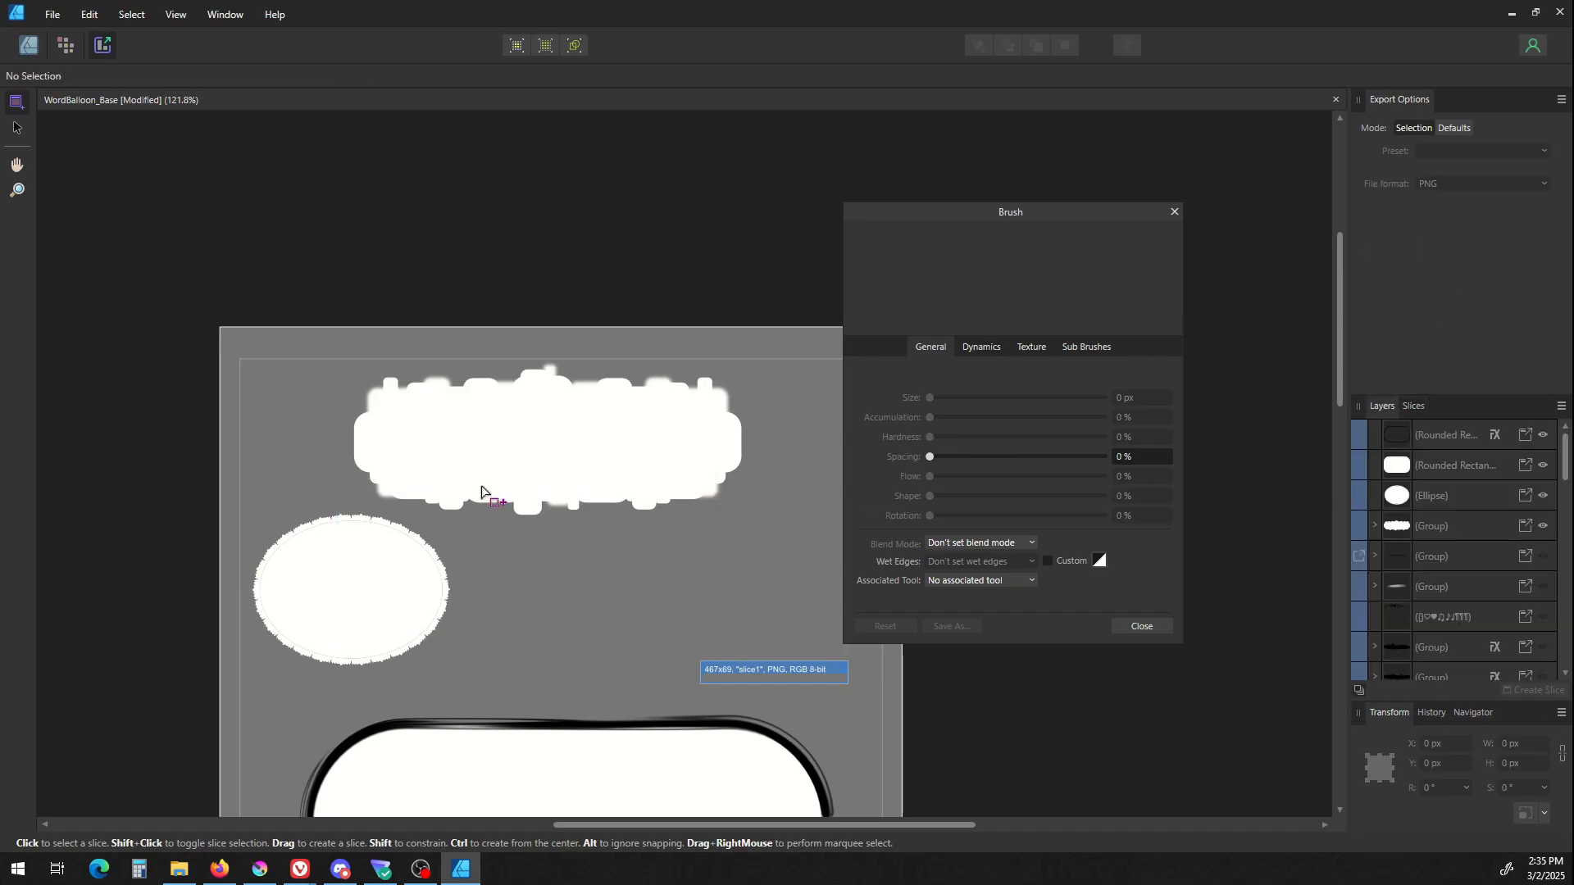
pyautogui.click(17, 128)
pyautogui.click(1433, 464)
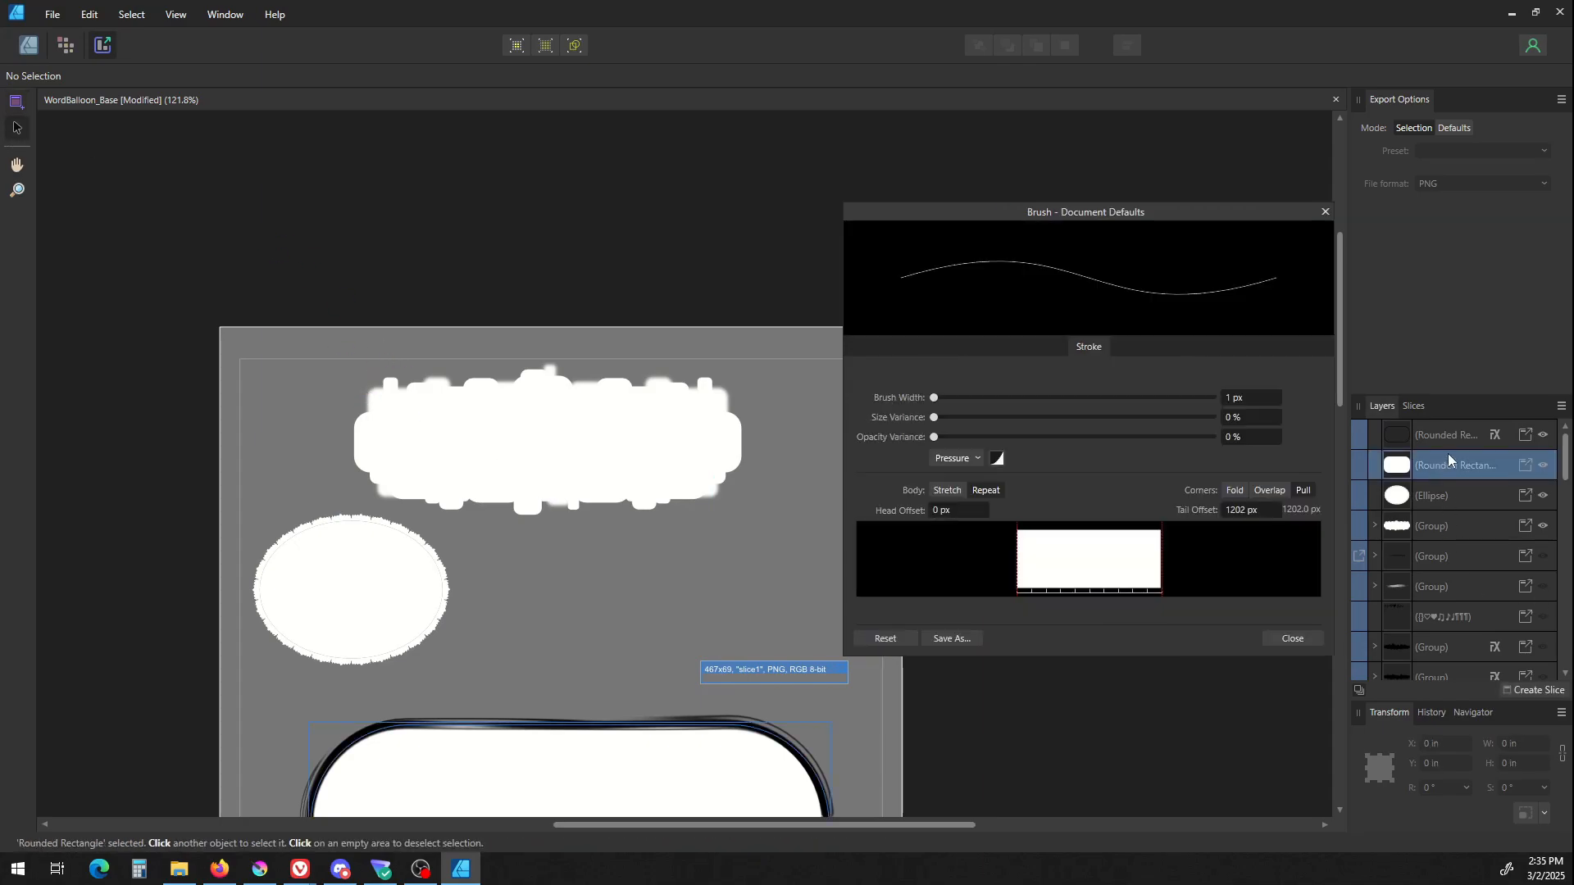
pyautogui.click(1438, 528)
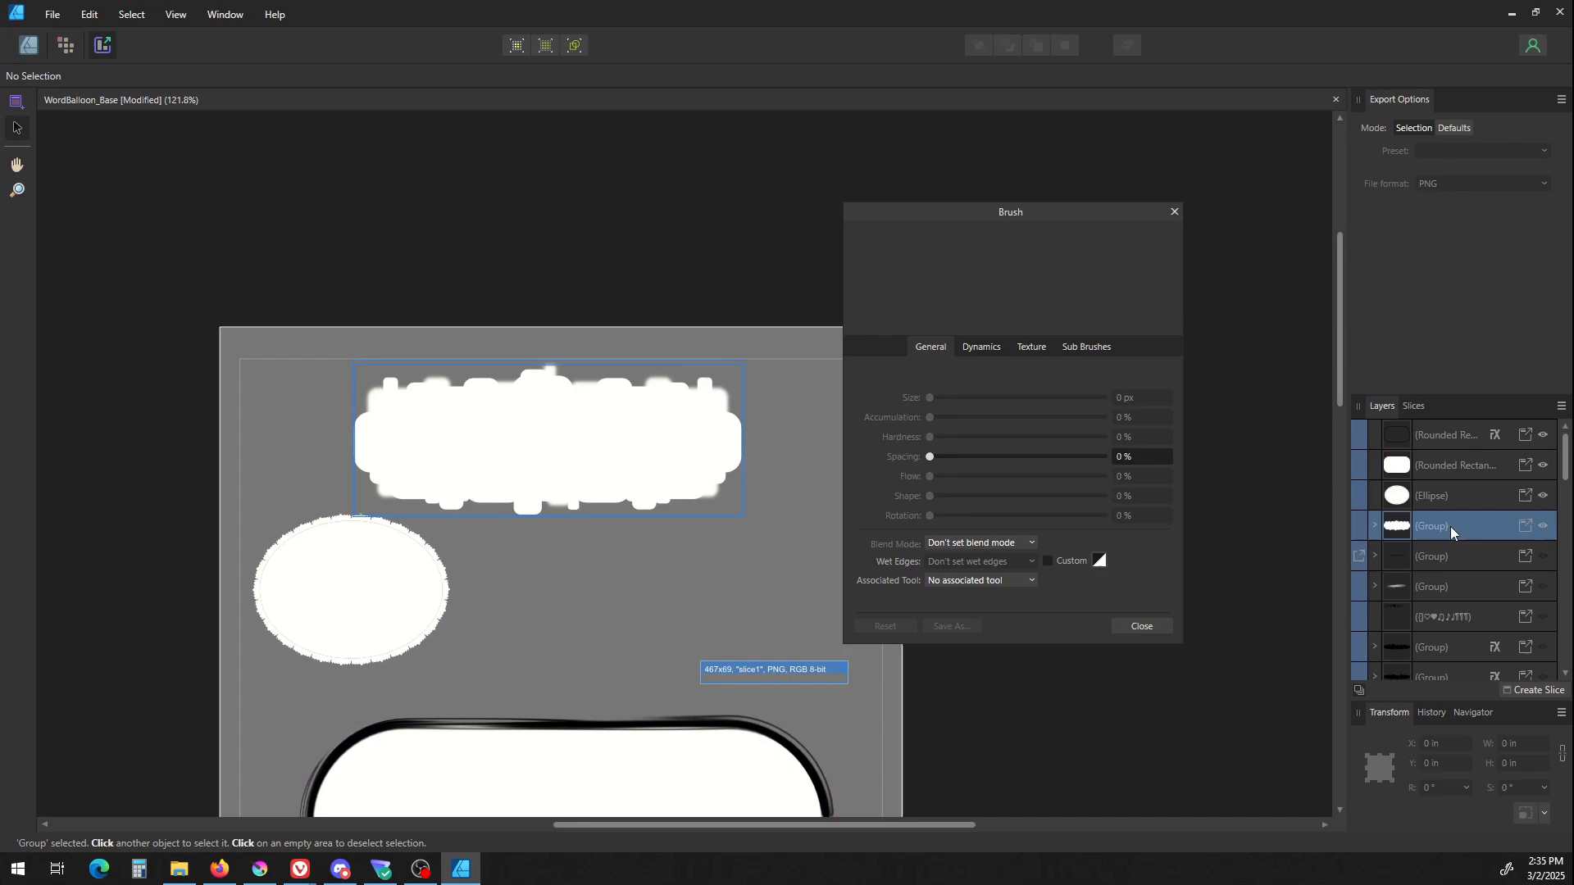
pyautogui.click(16, 104)
pyautogui.scroll(1, 525, 510)
pyautogui.click(526, 510)
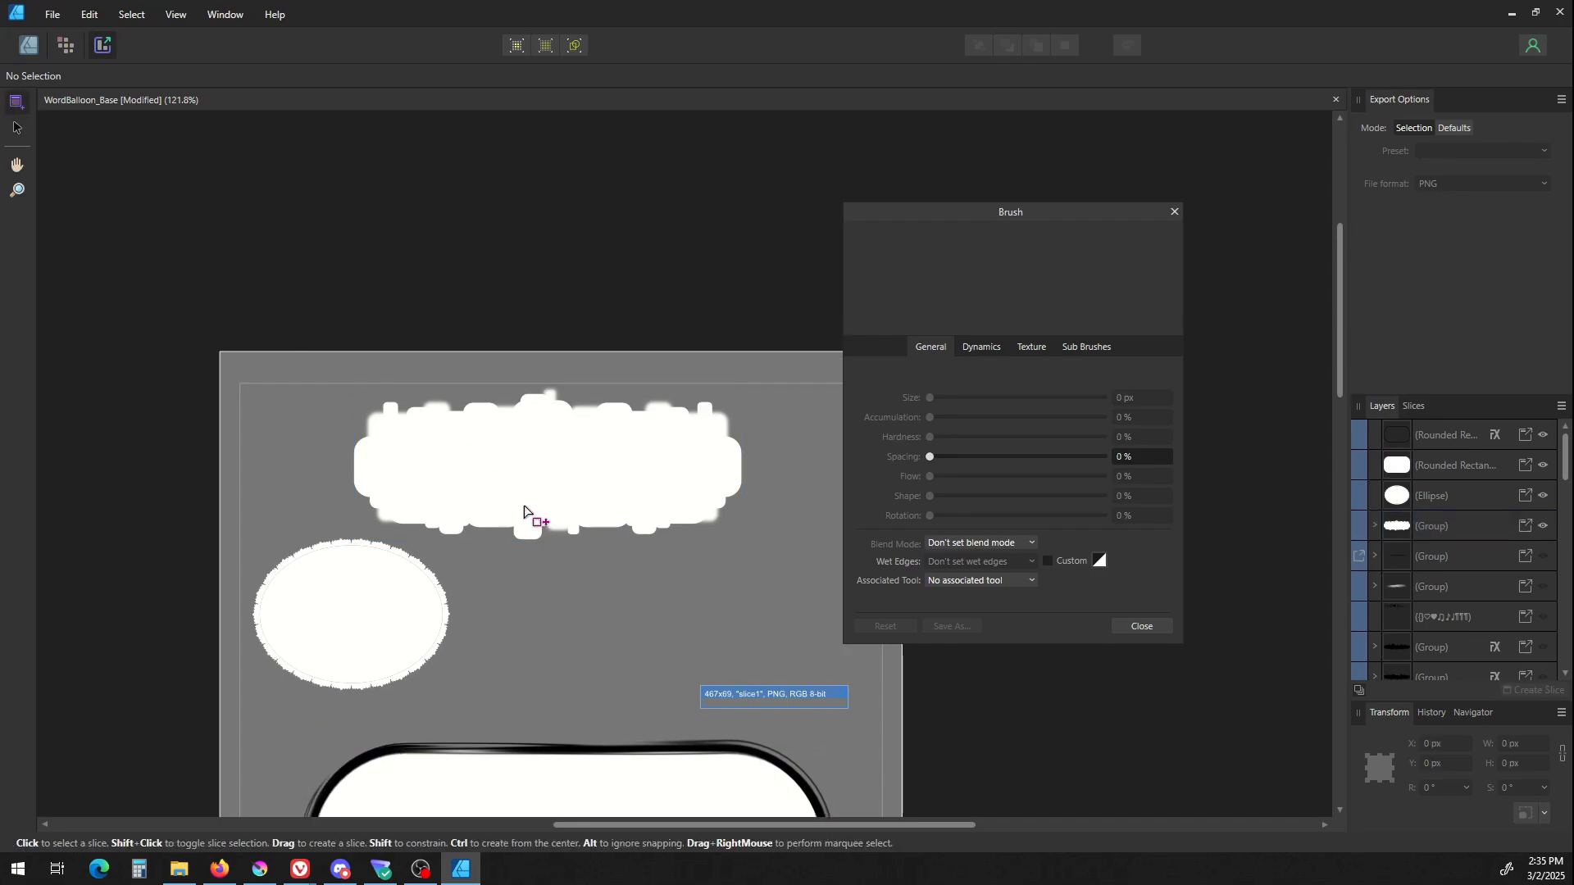
pyautogui.click(1450, 525)
pyautogui.click(1530, 690)
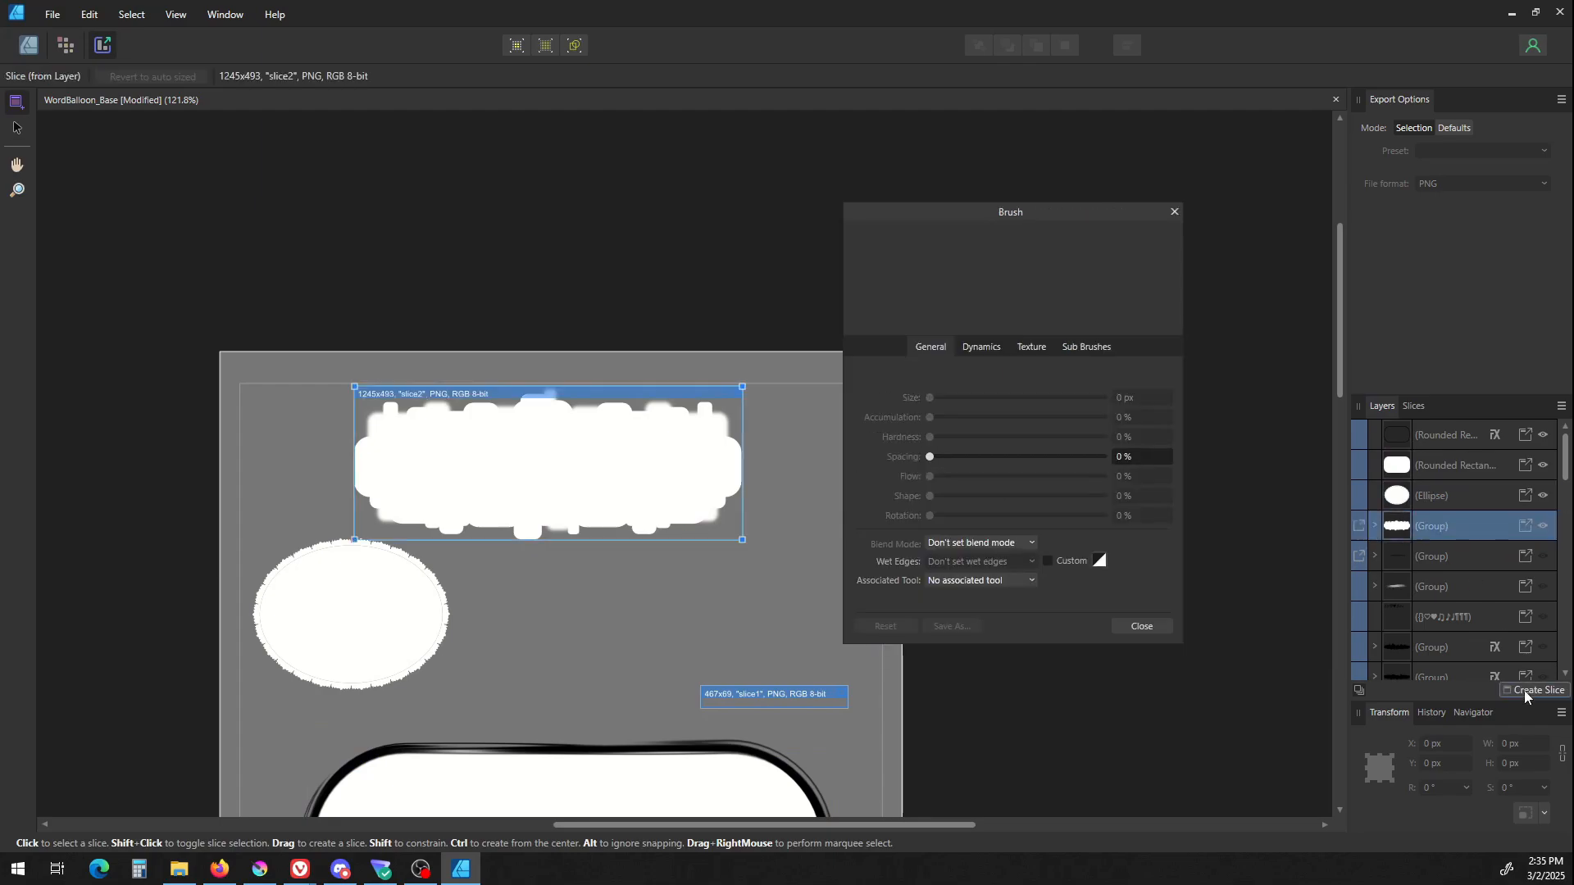
pyautogui.moveTo(356, 385); pyautogui.dragTo(398, 395)
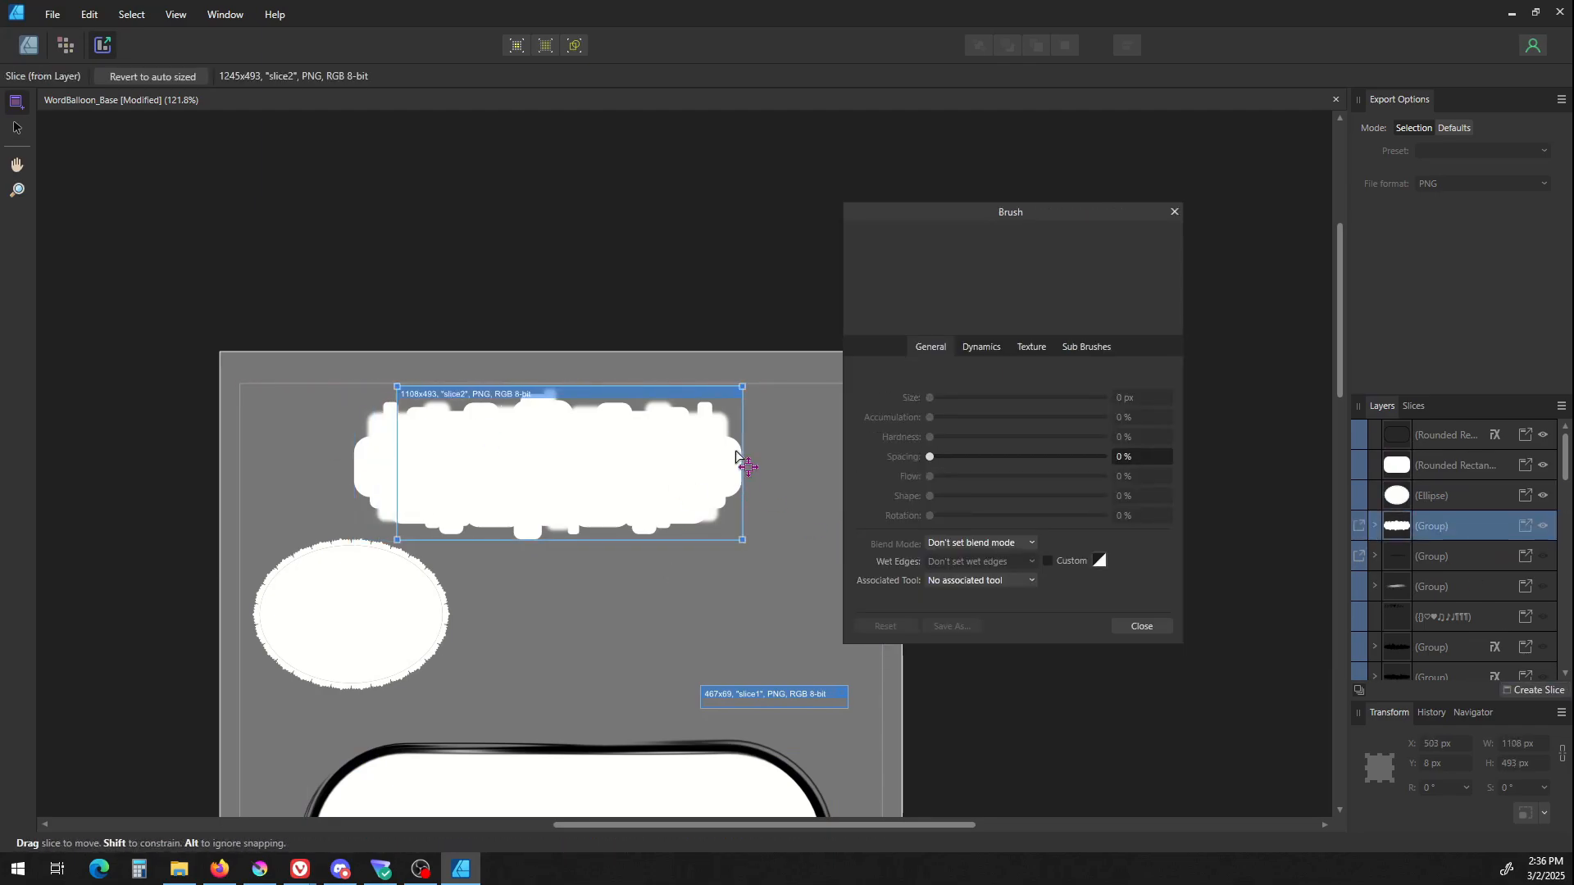
pyautogui.moveTo(742, 387); pyautogui.dragTo(687, 384)
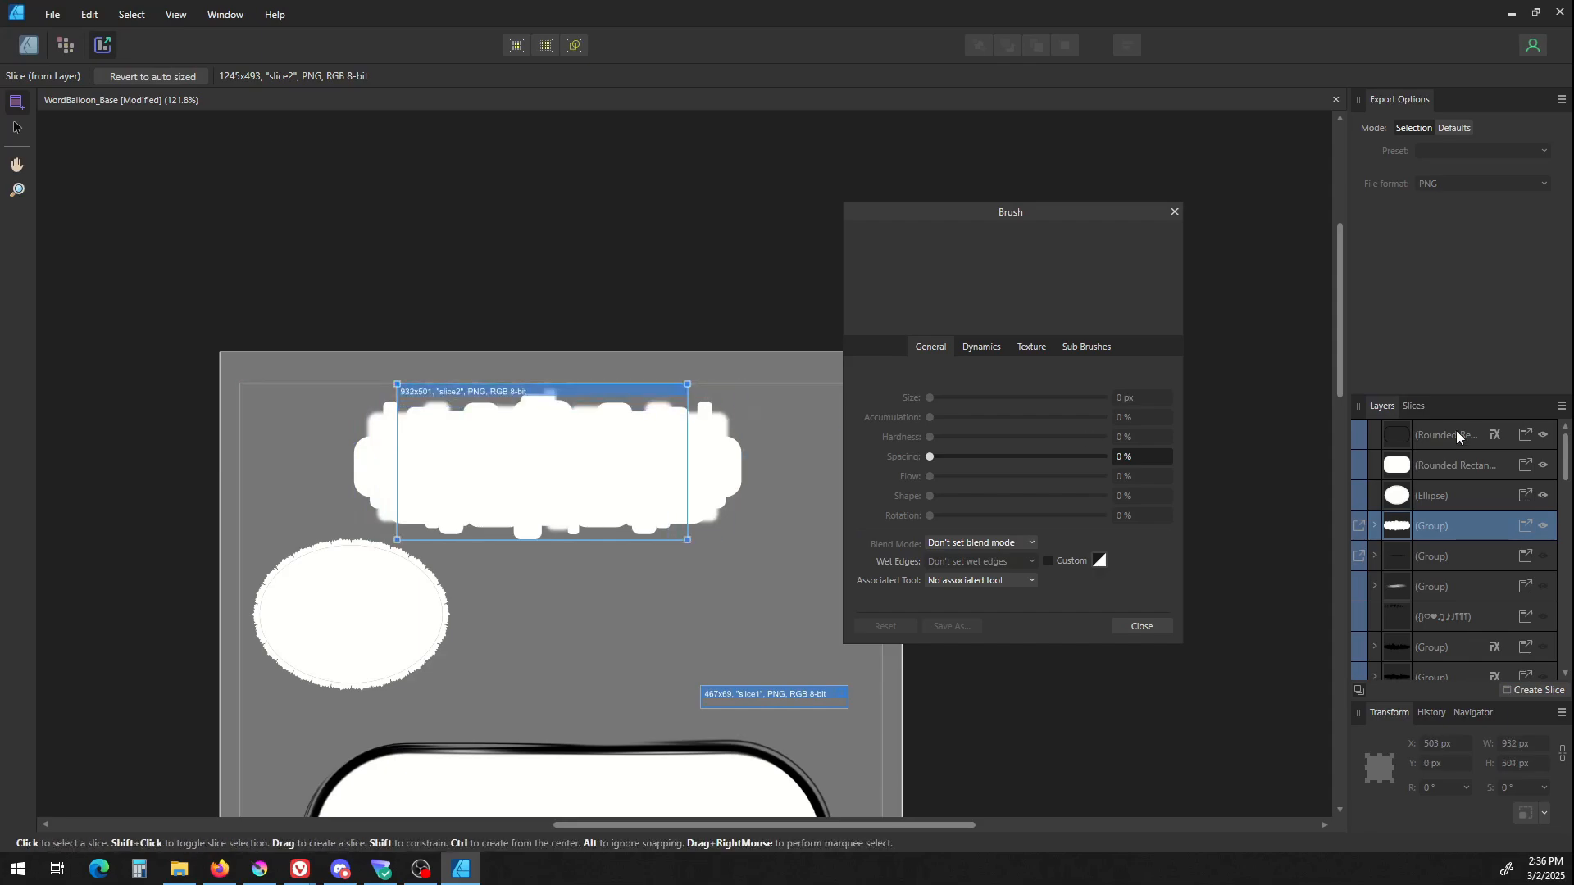
# Export slice2 alone as BlockBorder3.png into the WordBallon_Borders folder.
pyautogui.click(1413, 407)
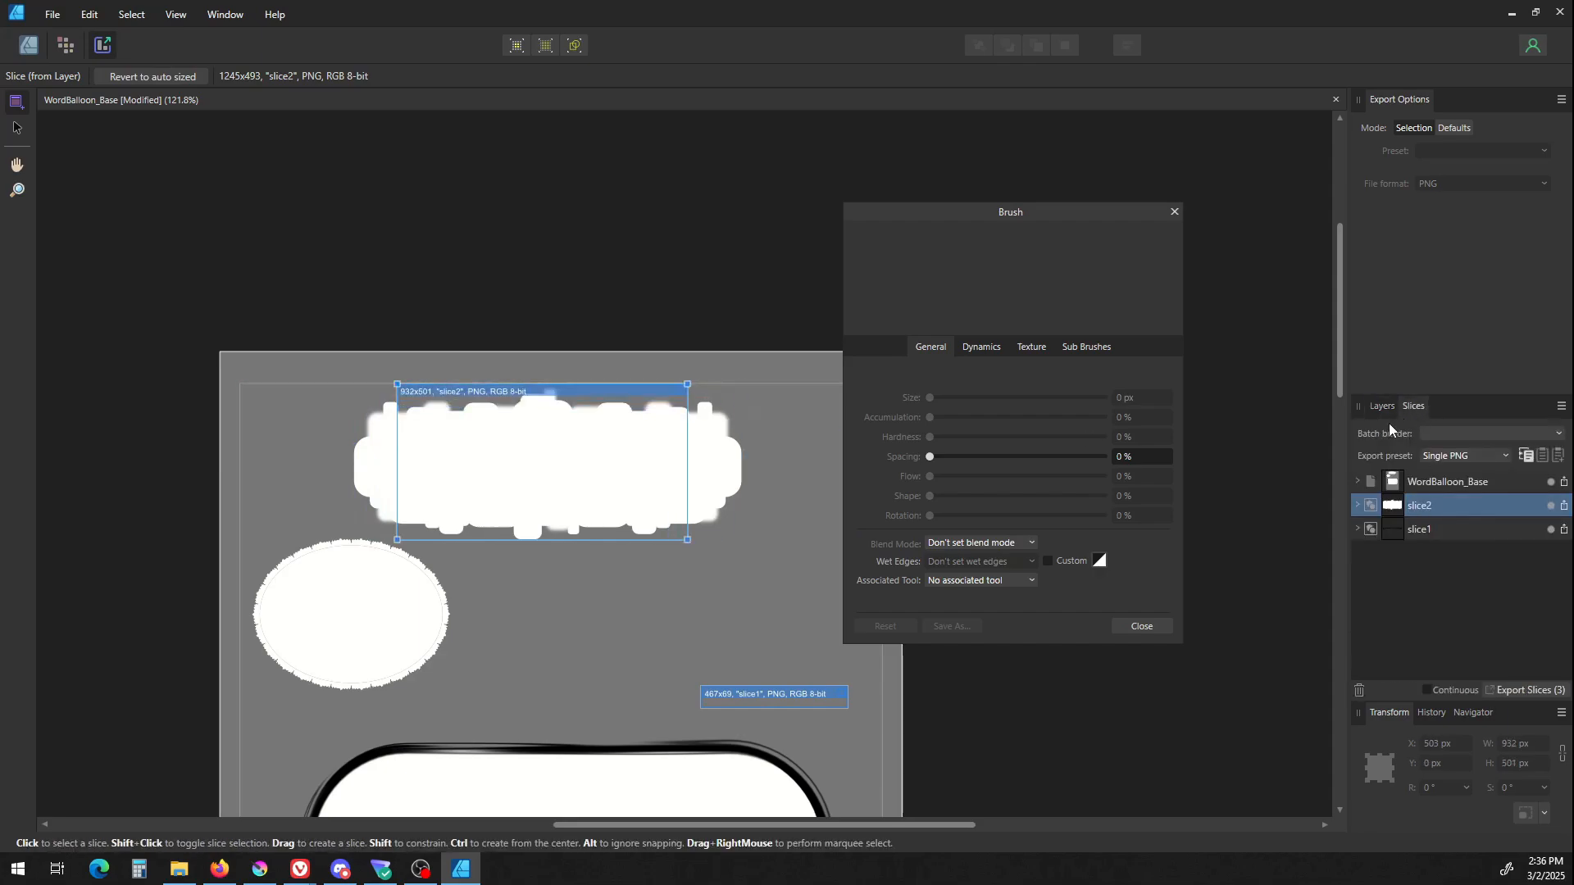
pyautogui.click(1357, 506)
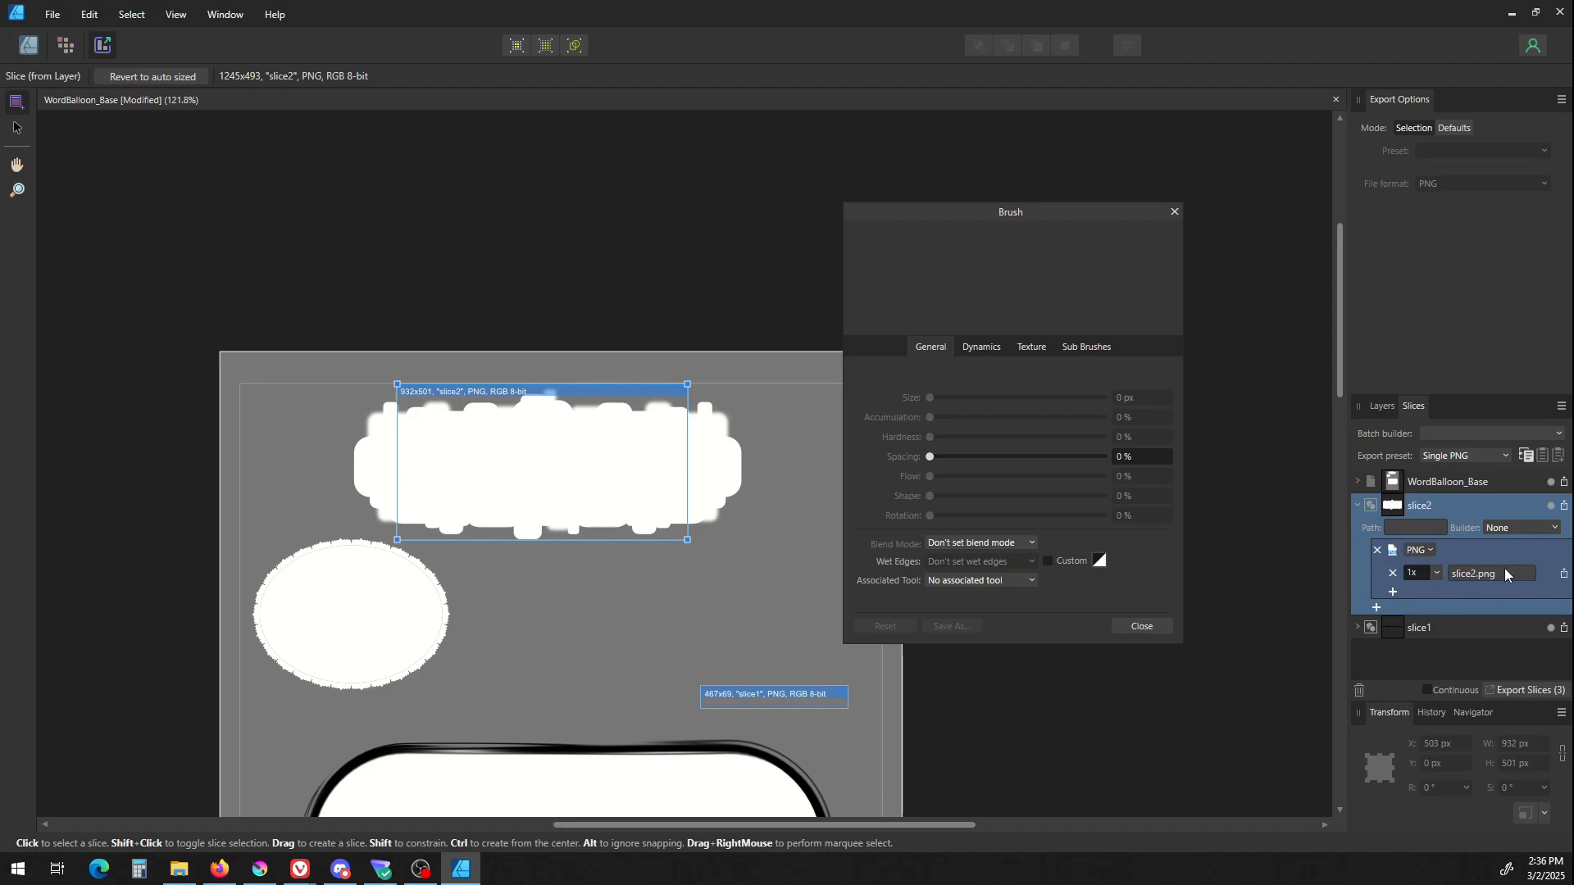
pyautogui.click(1564, 573)
pyautogui.click(592, 438)
pyautogui.click(473, 656)
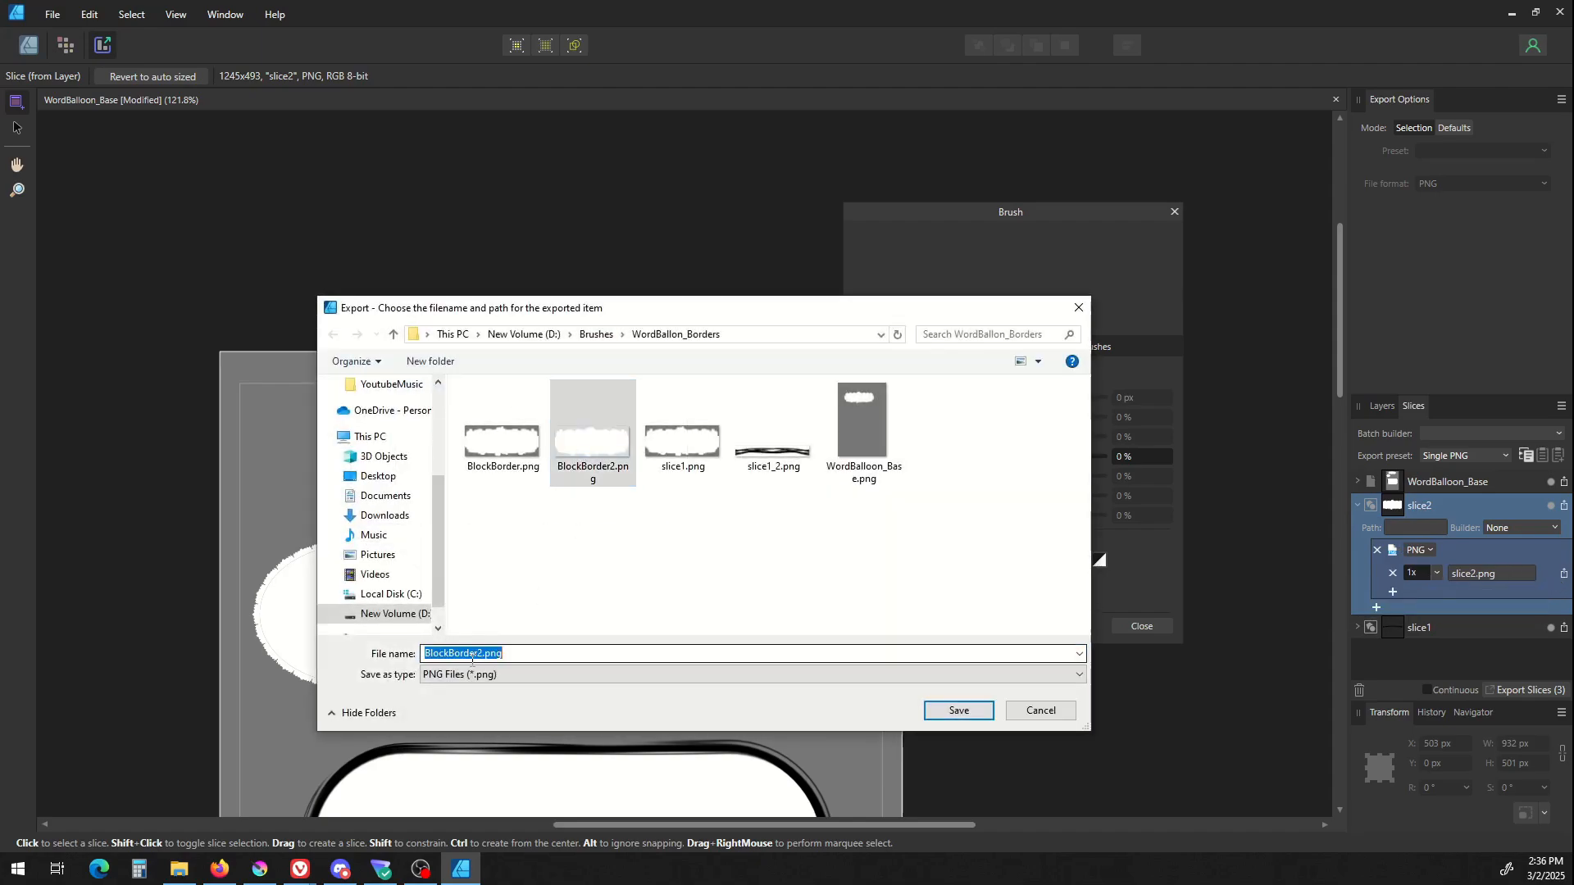
pyautogui.click(479, 653)
pyautogui.write('3')
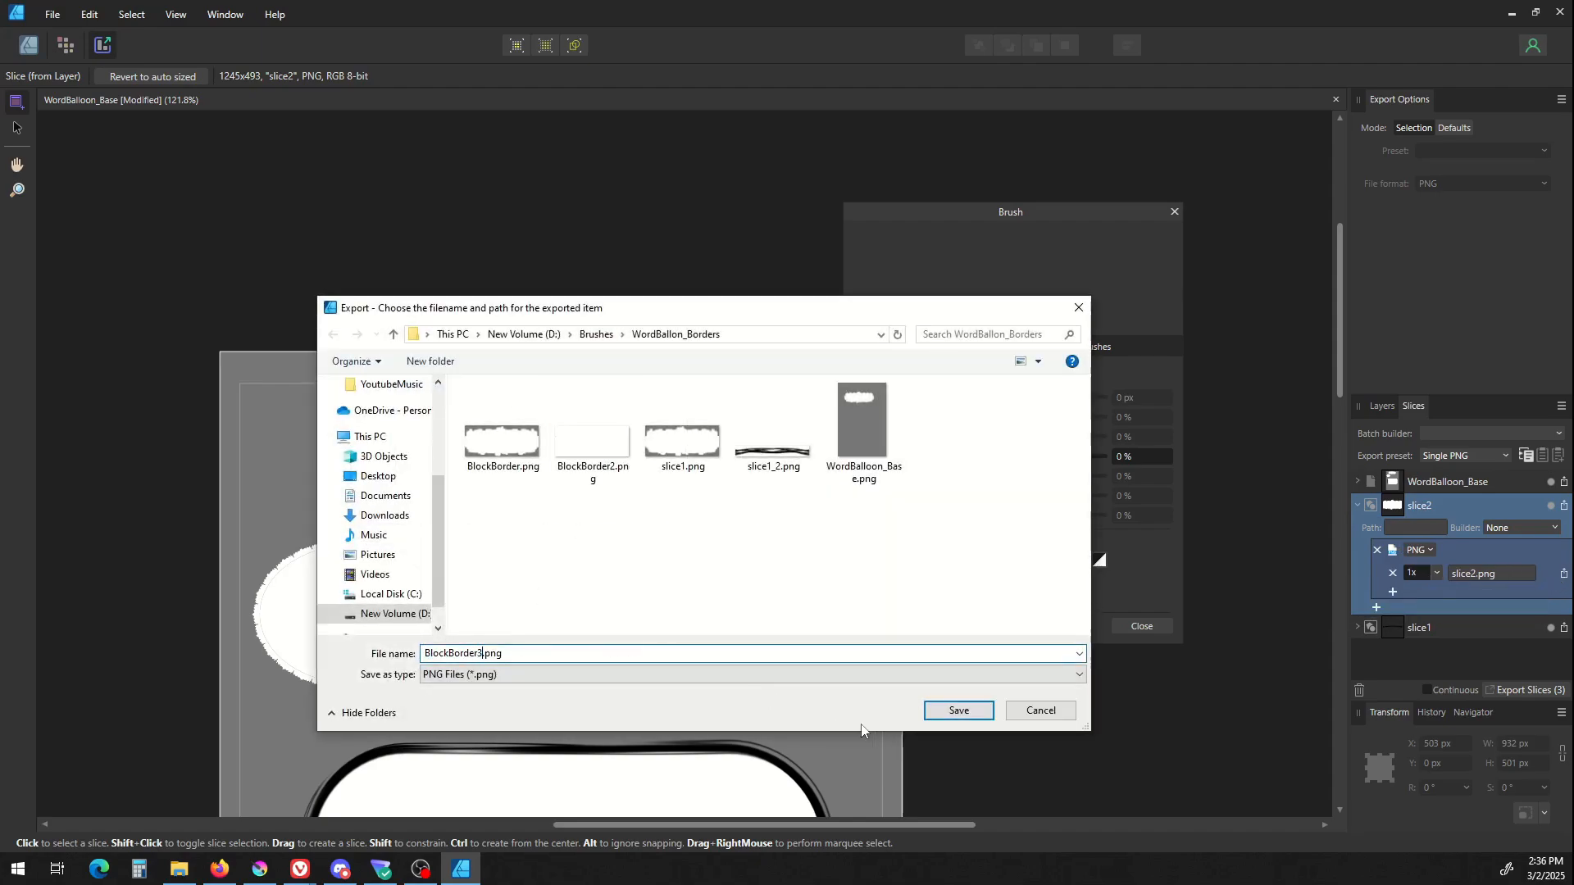
pyautogui.click(960, 710)
# Return to the design workspace, make a textured image brush from BlockBorder3.png and apply it to the white rounded rectangle.
pyautogui.scroll(-1, 571, 330)
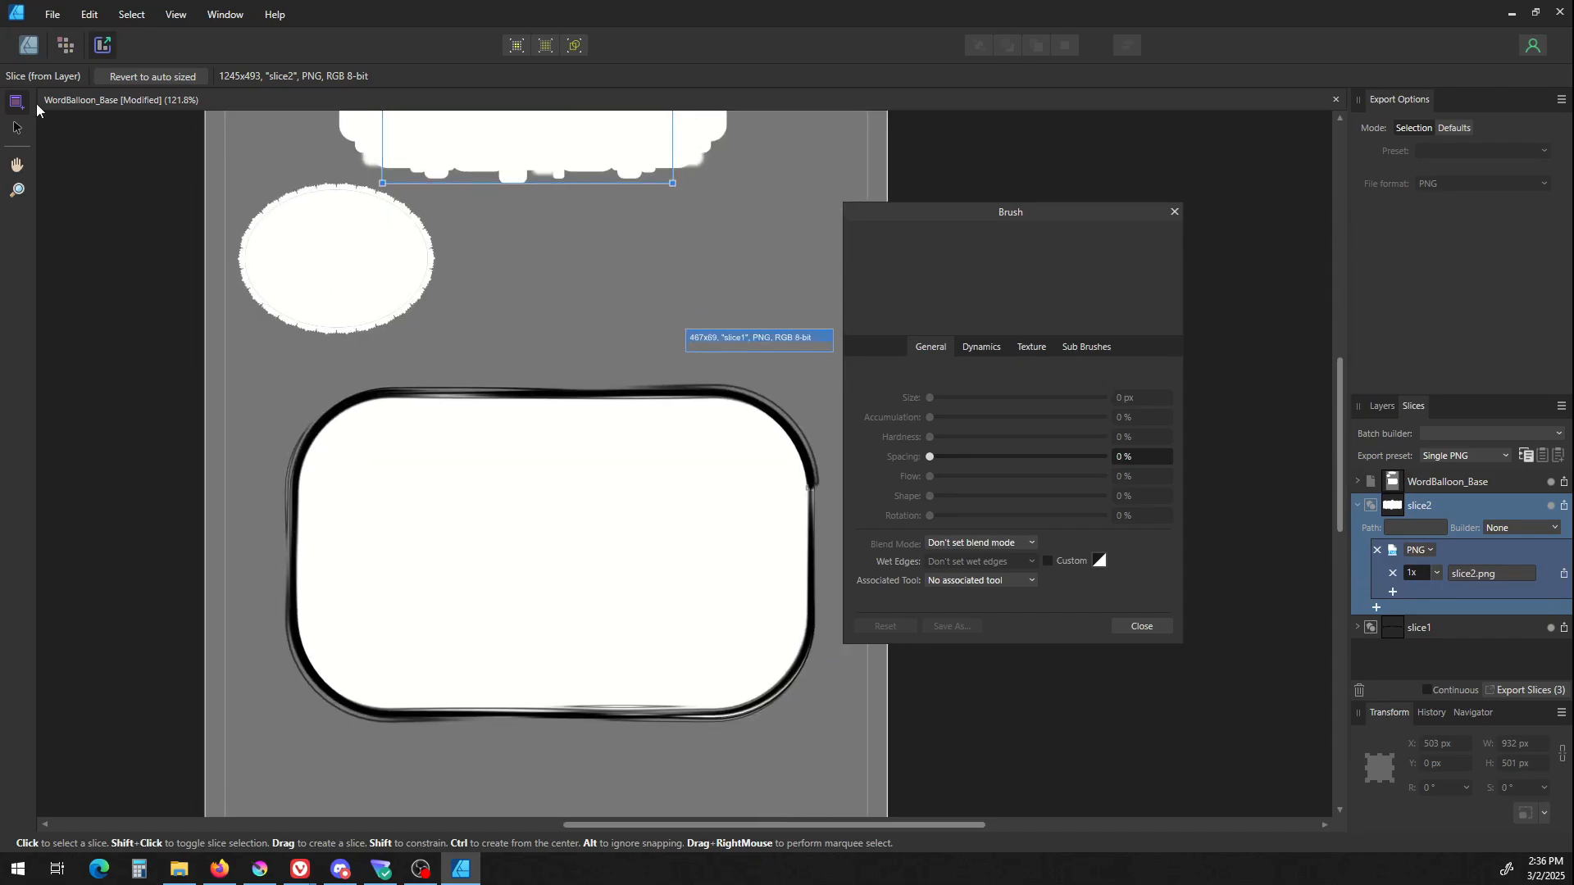
pyautogui.click(28, 46)
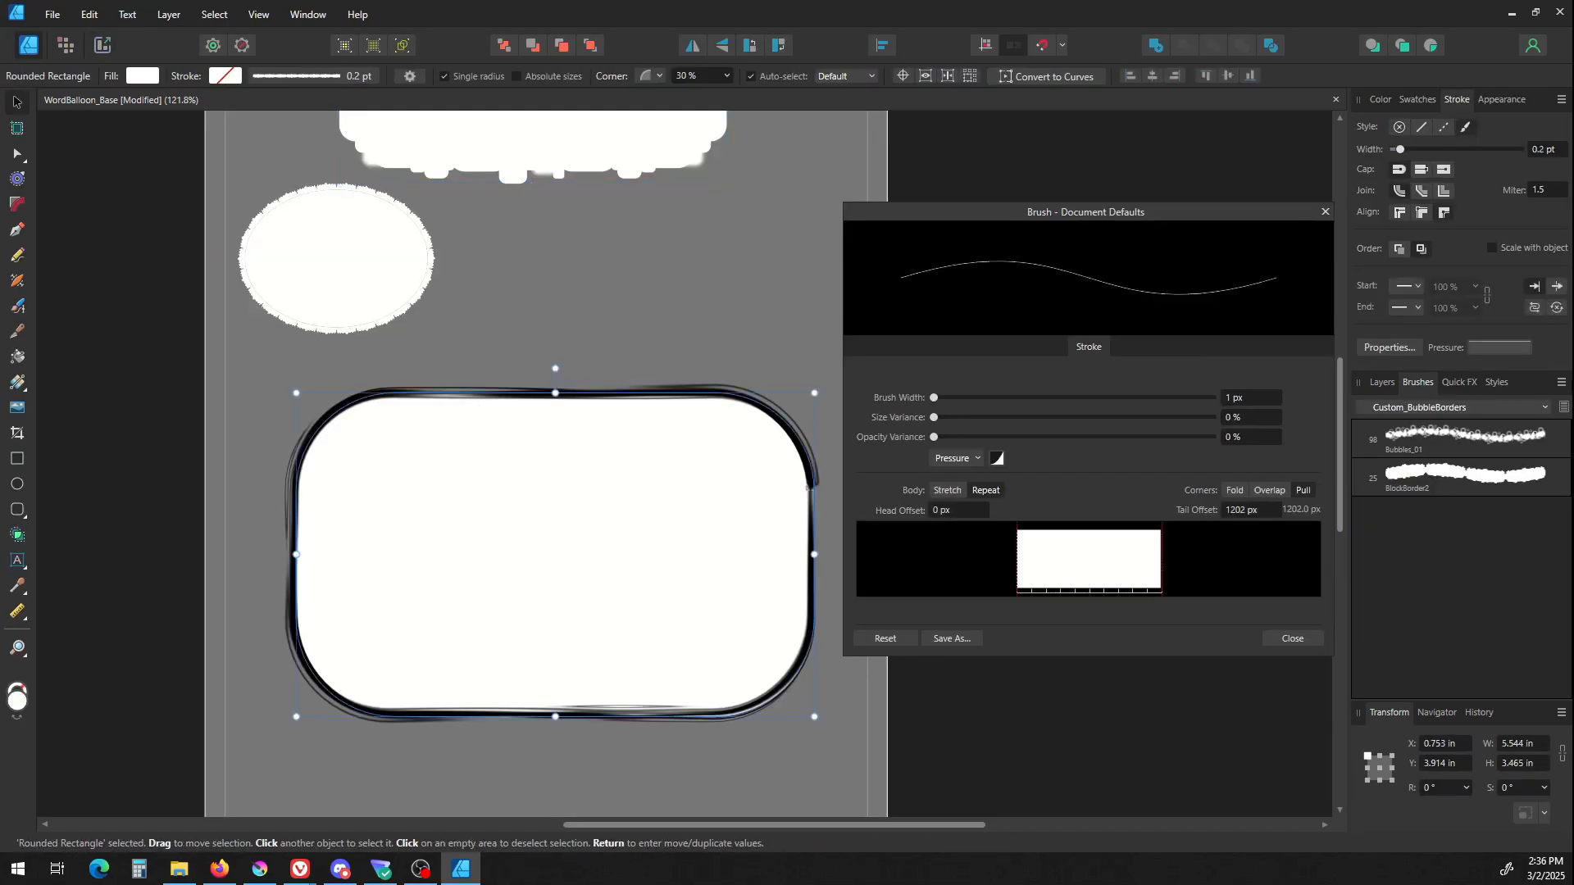
pyautogui.click(1561, 382)
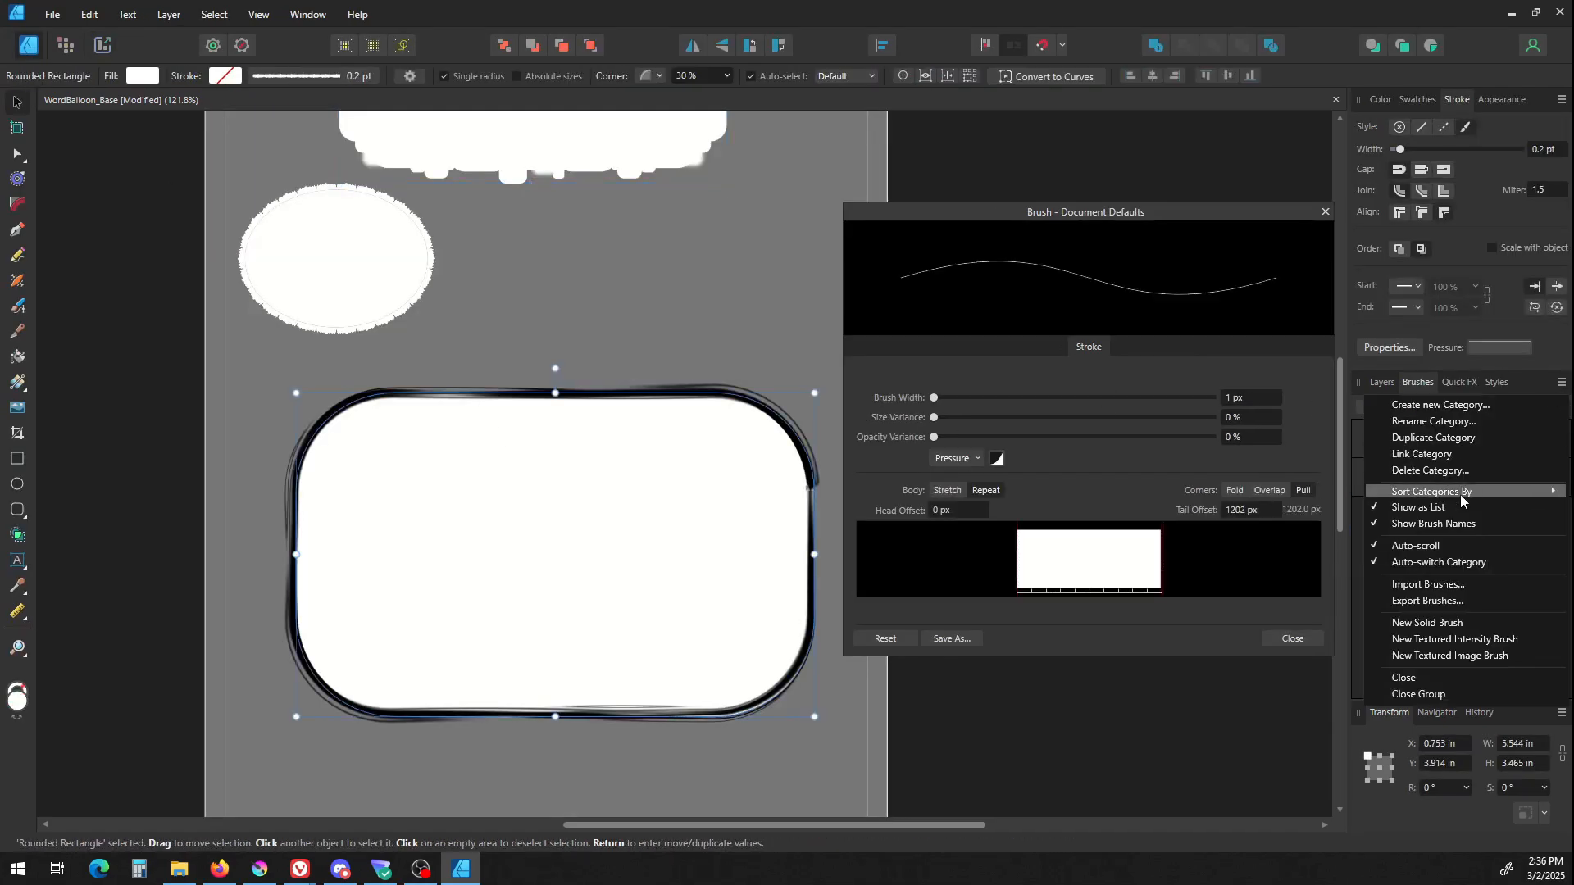
pyautogui.click(1456, 656)
pyautogui.click(683, 443)
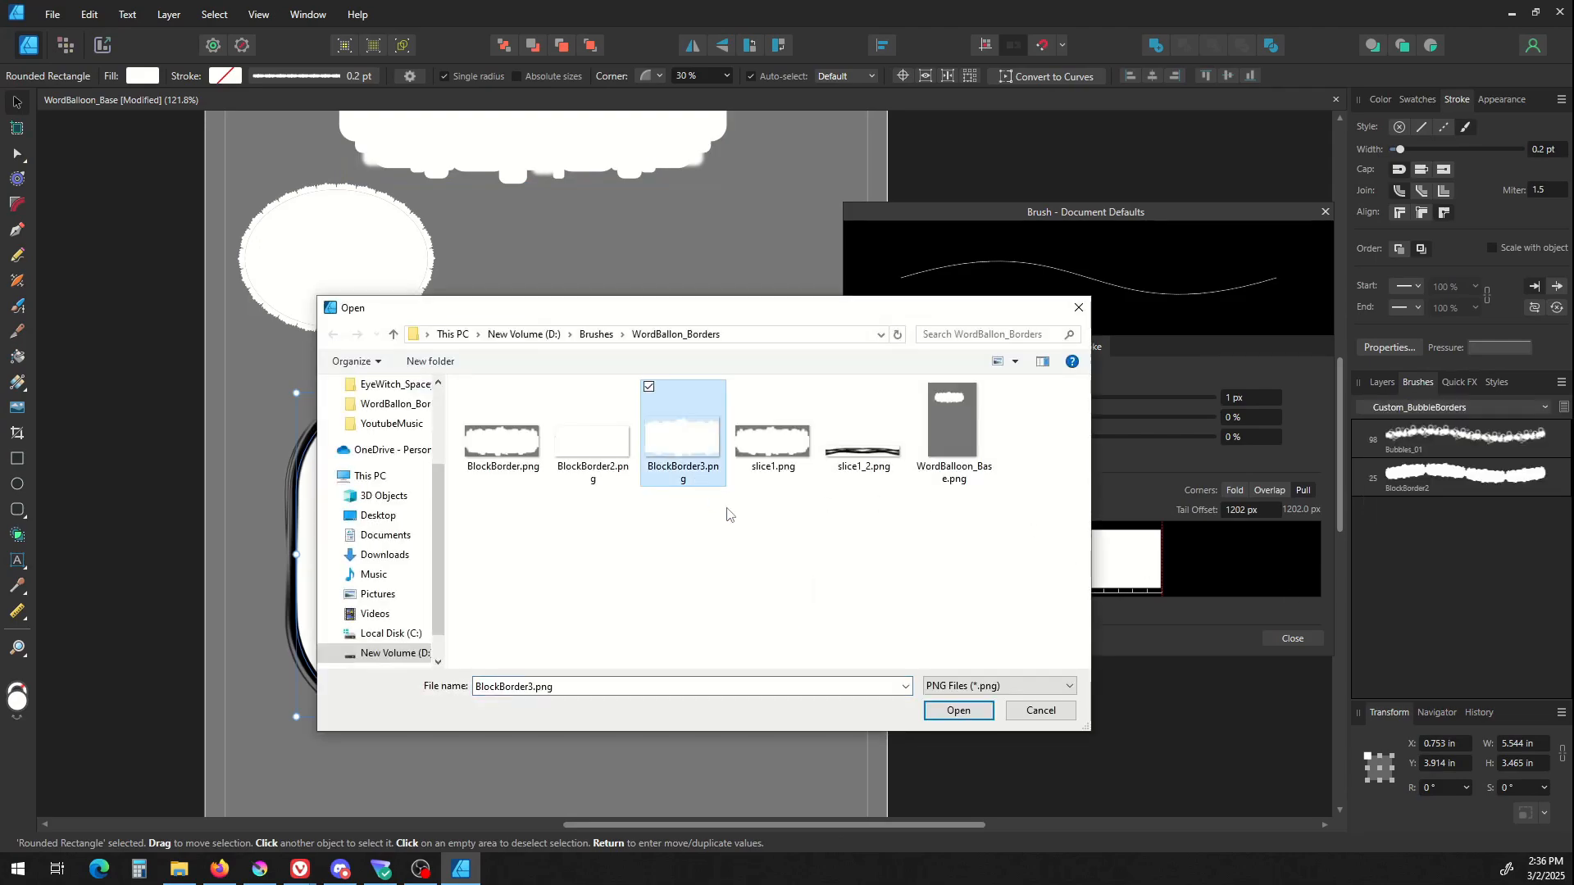
pyautogui.click(958, 710)
pyautogui.click(1447, 525)
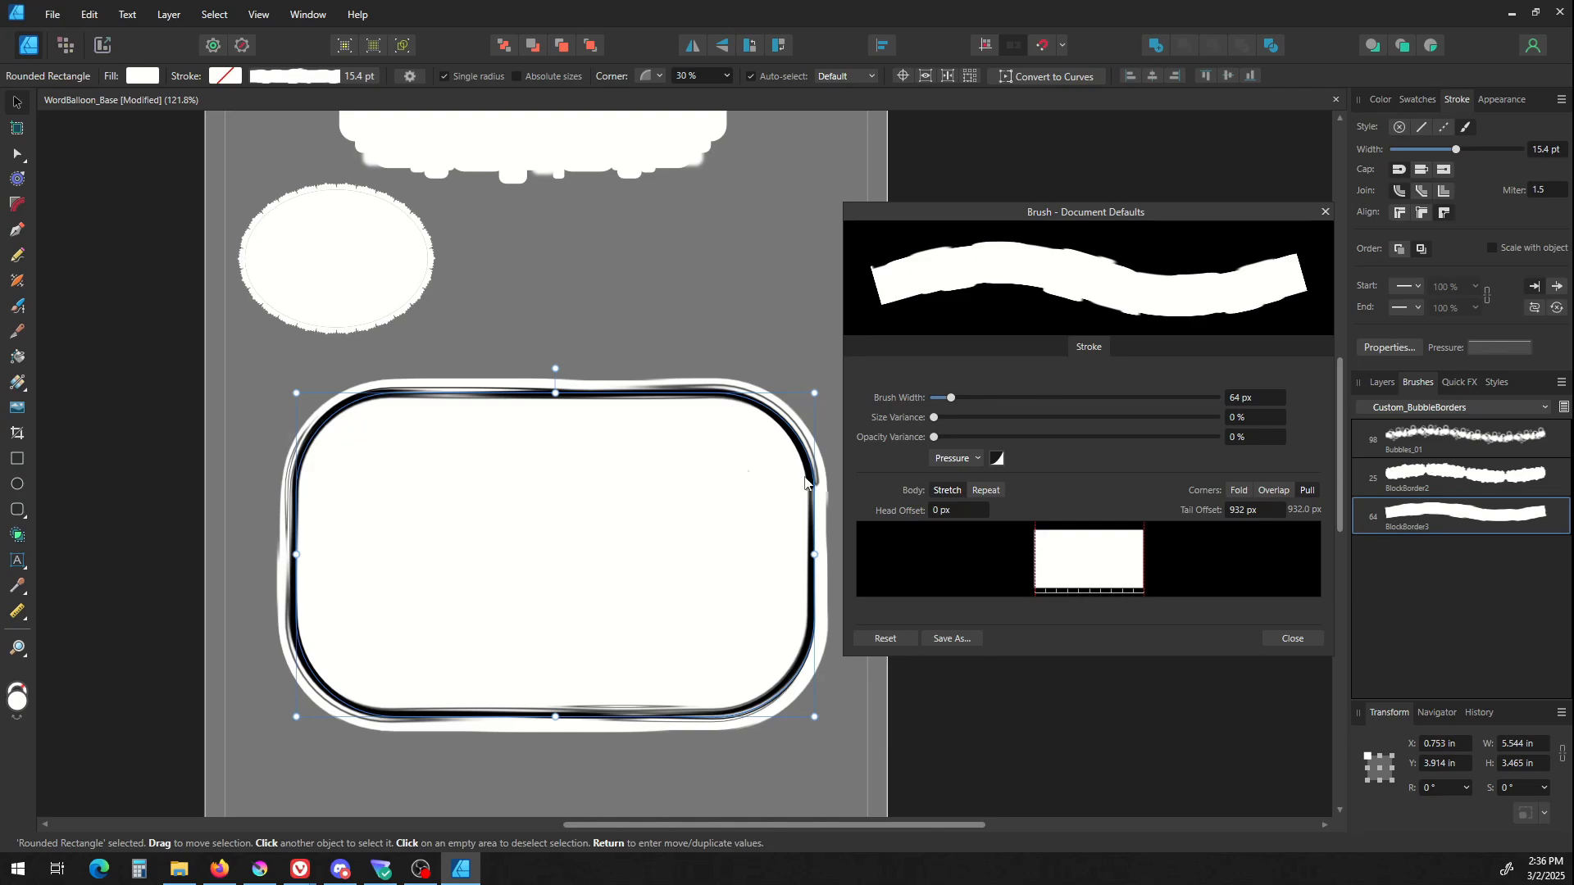
# Hide the white-filled rounded rectangle's layer and keep the black border's layer shown.
pyautogui.click(785, 440)
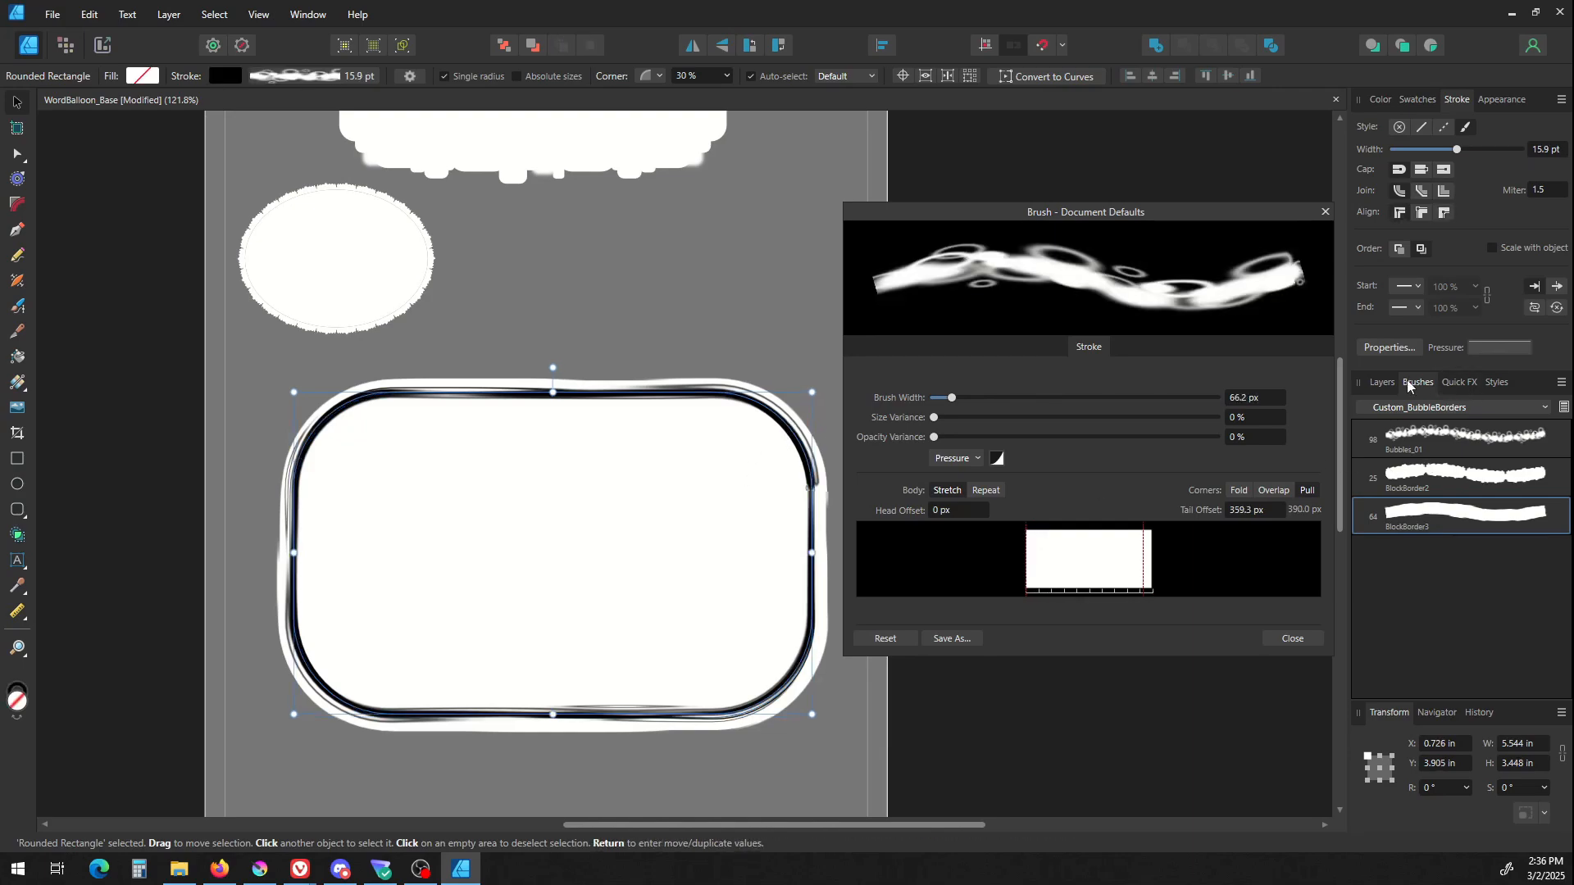
pyautogui.click(1382, 382)
pyautogui.click(1545, 437)
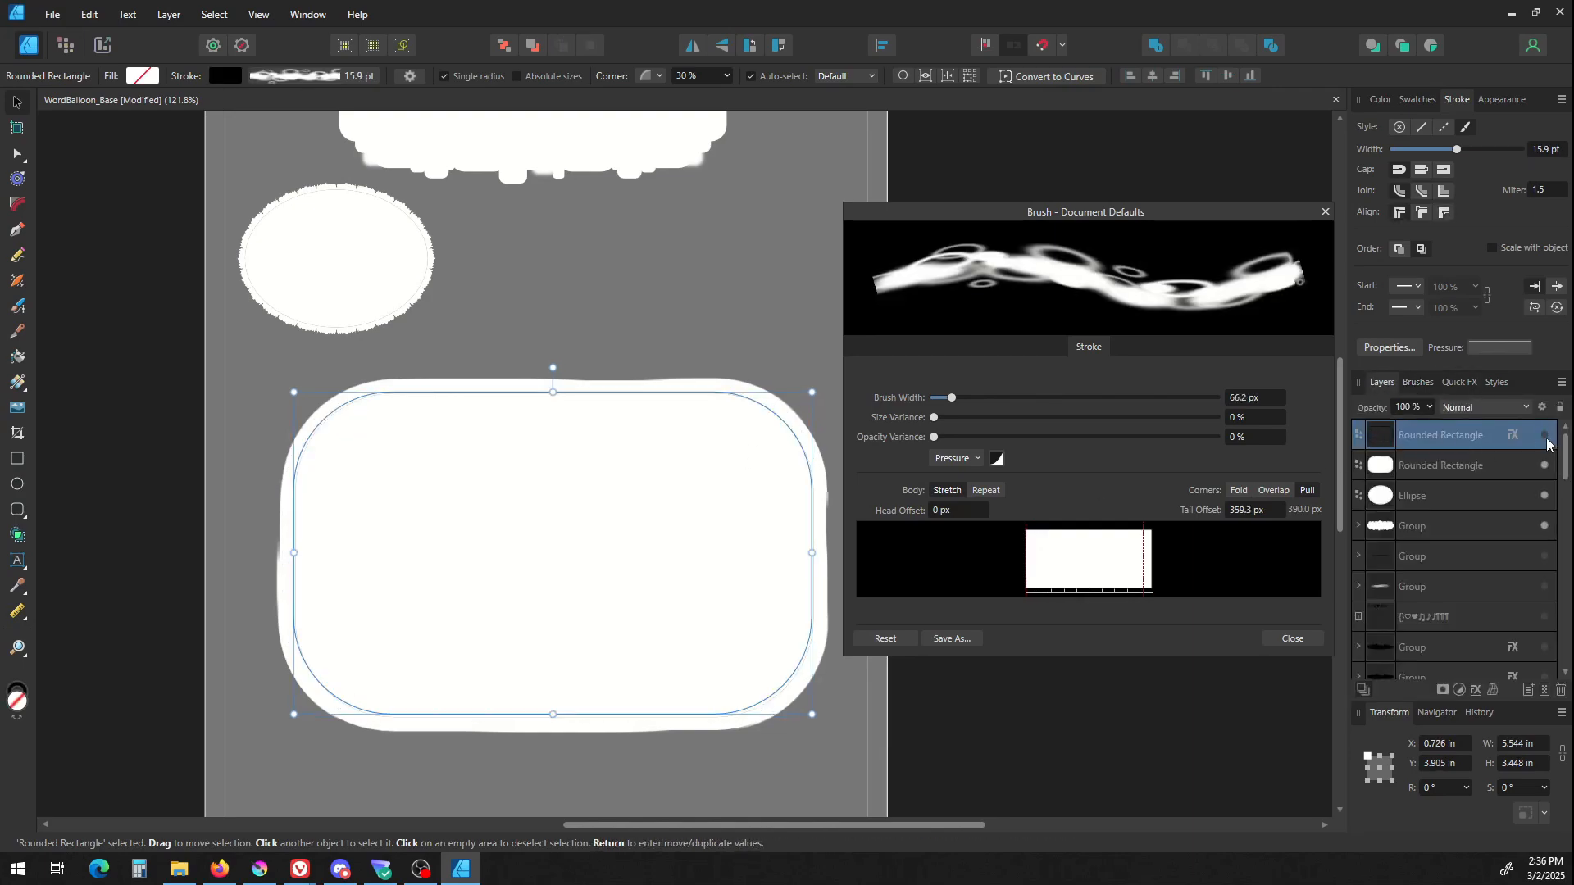
pyautogui.click(1423, 473)
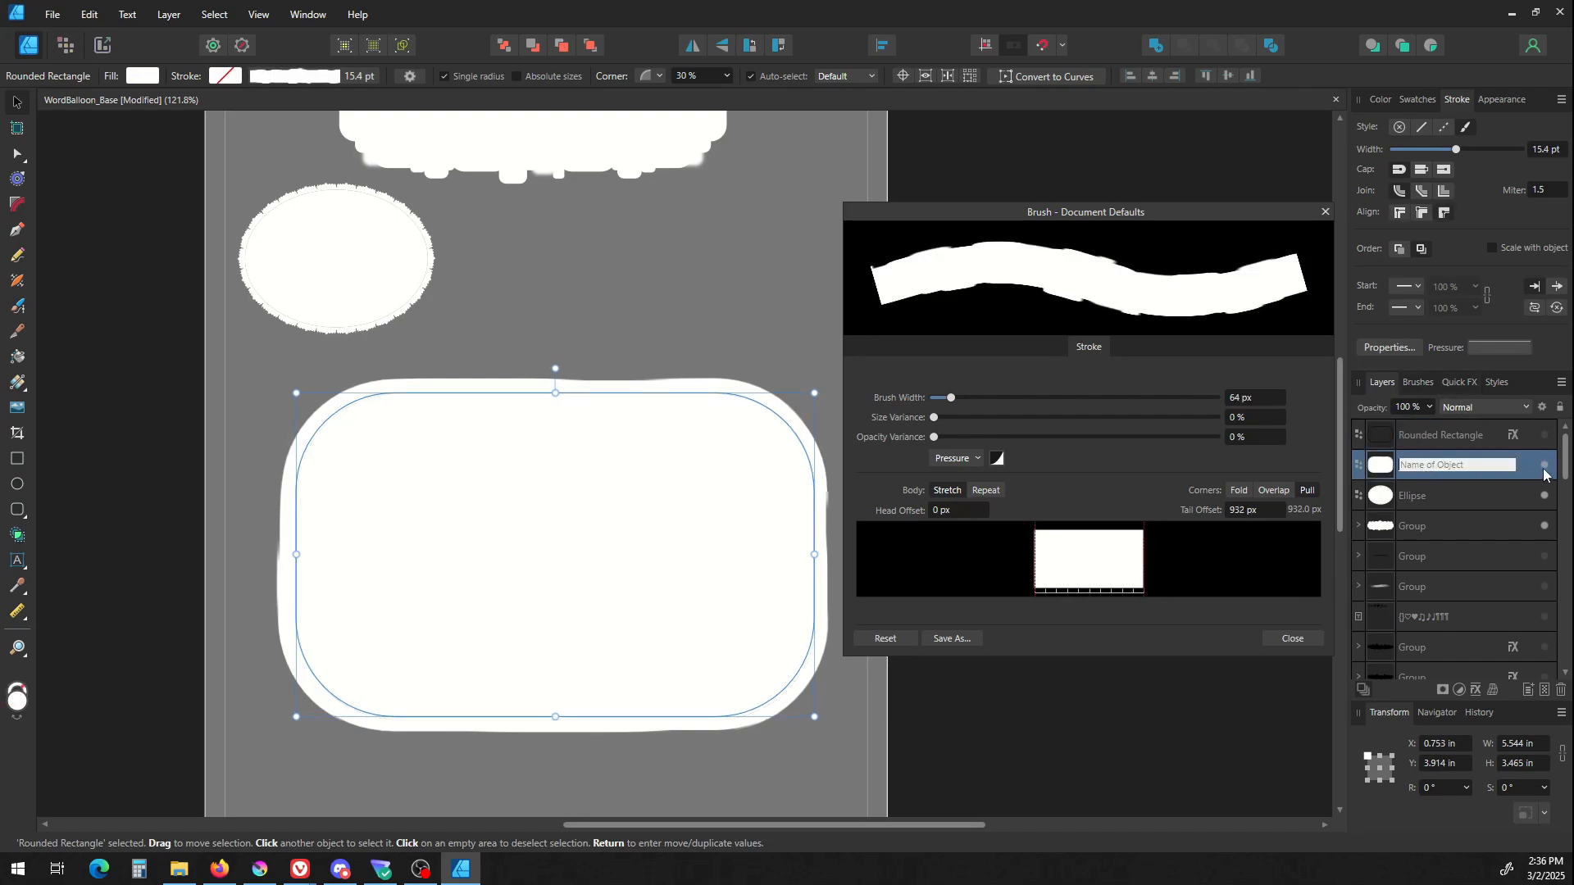
pyautogui.click(1544, 465)
pyautogui.click(1545, 465)
pyautogui.click(1426, 447)
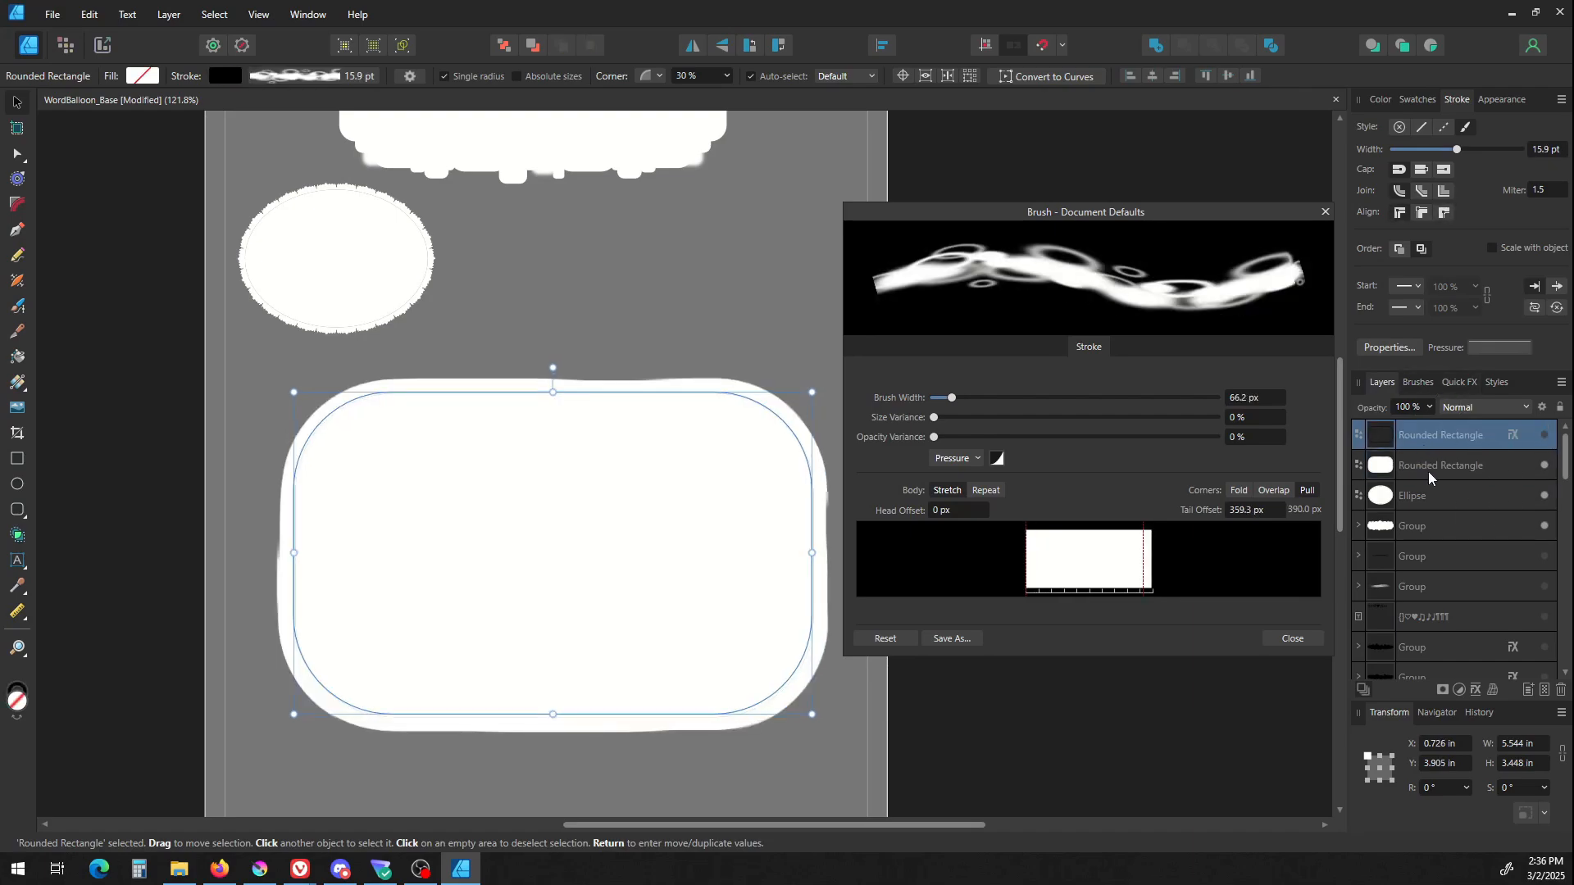
pyautogui.click(1546, 466)
pyautogui.click(1546, 435)
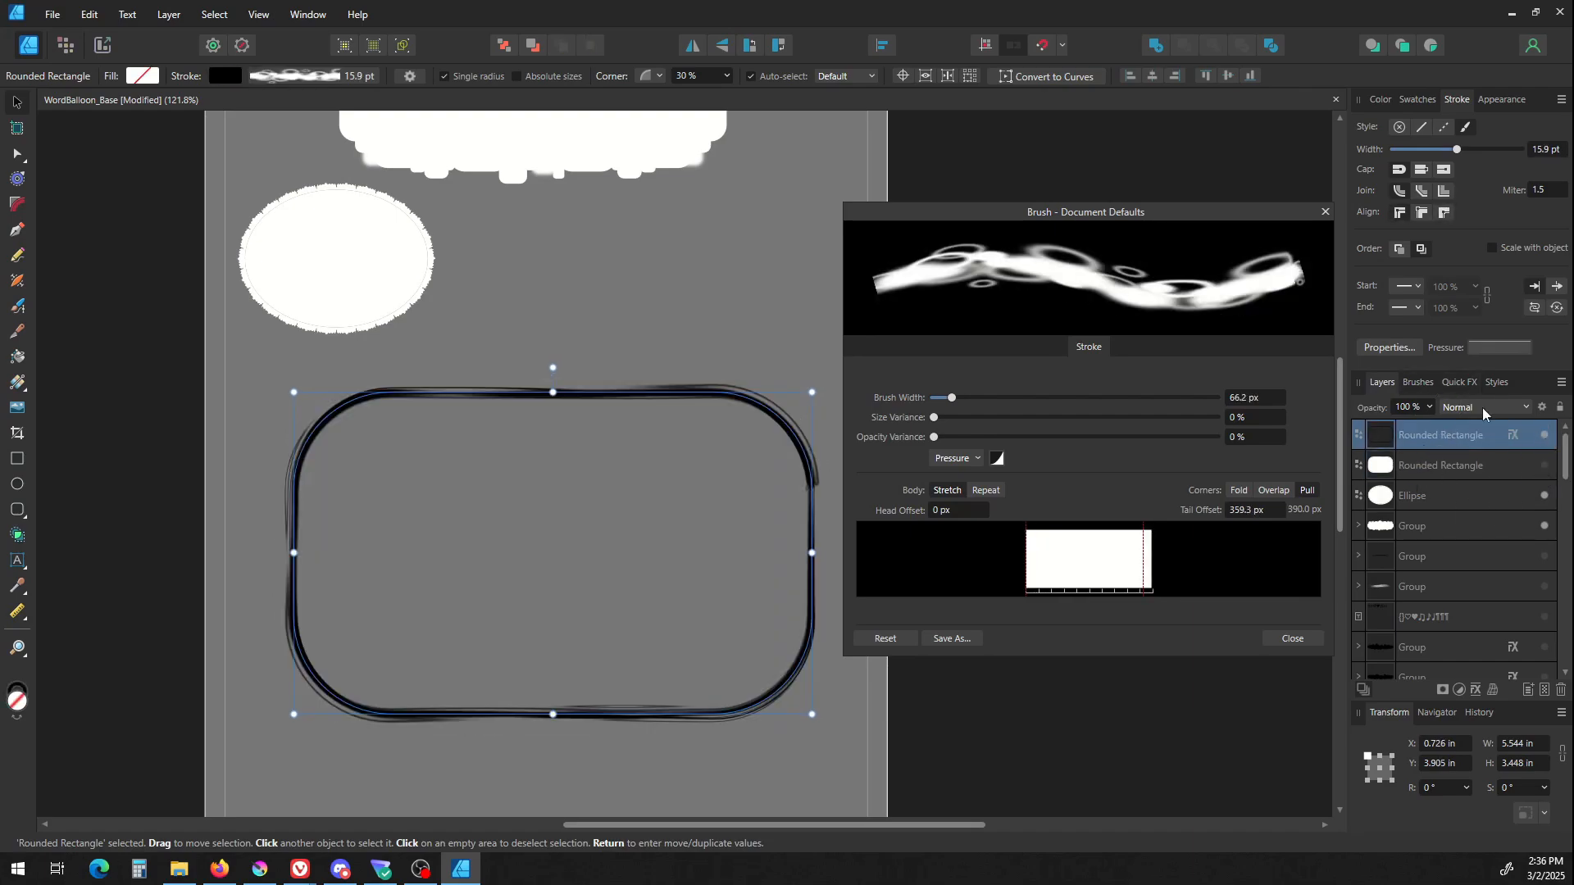
# Apply the BlockBorder3 brush to the black border at a width of 258.2 px and align the stroke to the outside.
pyautogui.click(1418, 383)
pyautogui.click(1435, 507)
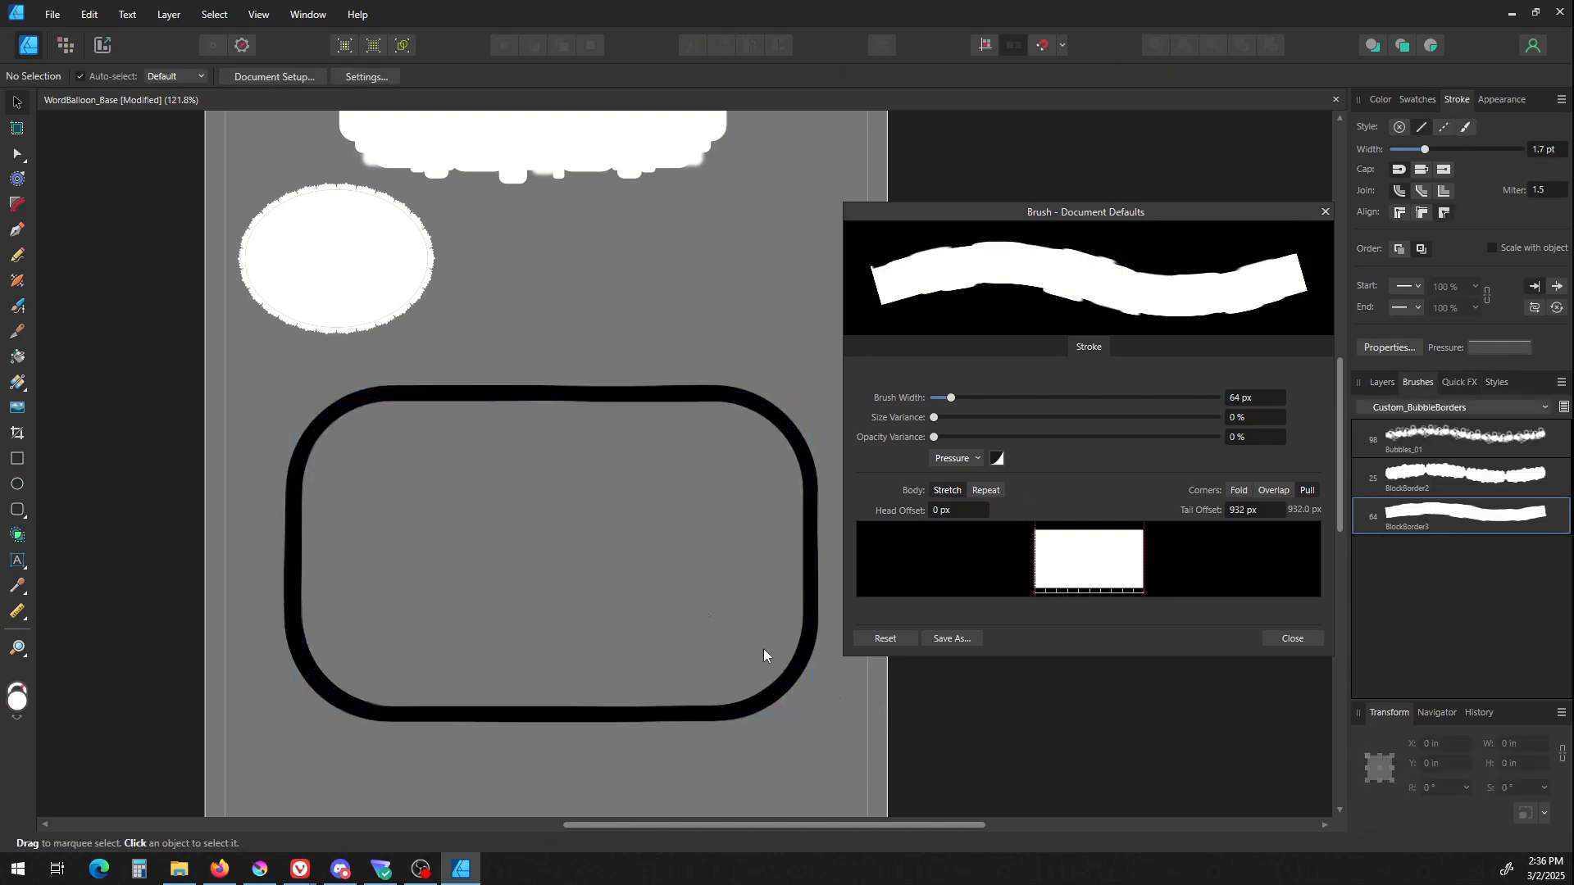
pyautogui.moveTo(992, 401); pyautogui.dragTo(1009, 401)
pyautogui.click(1421, 212)
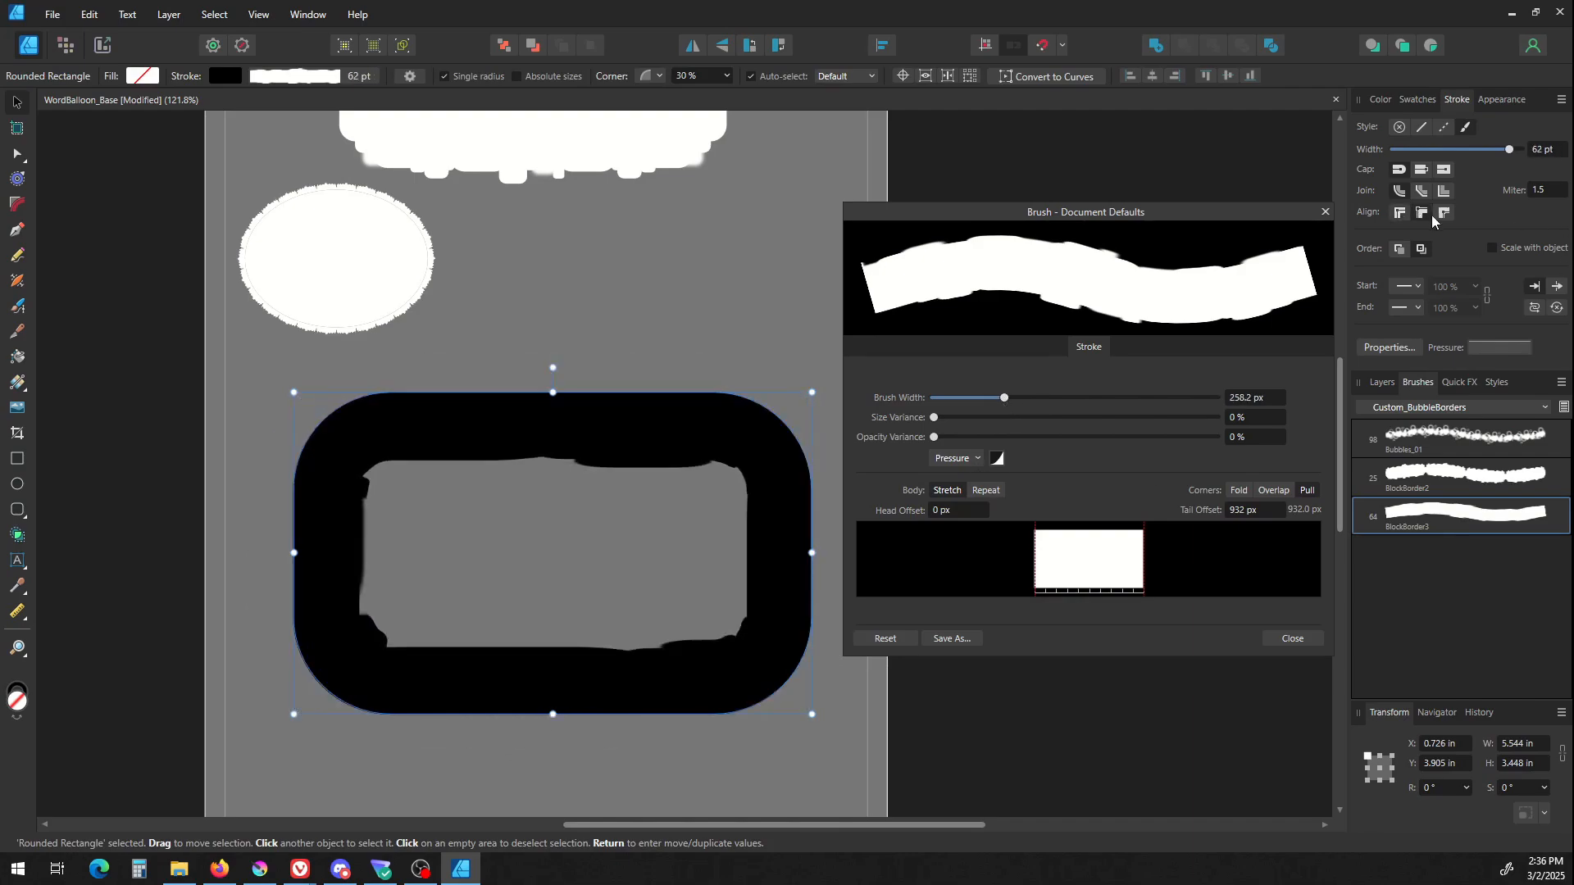
pyautogui.click(1443, 213)
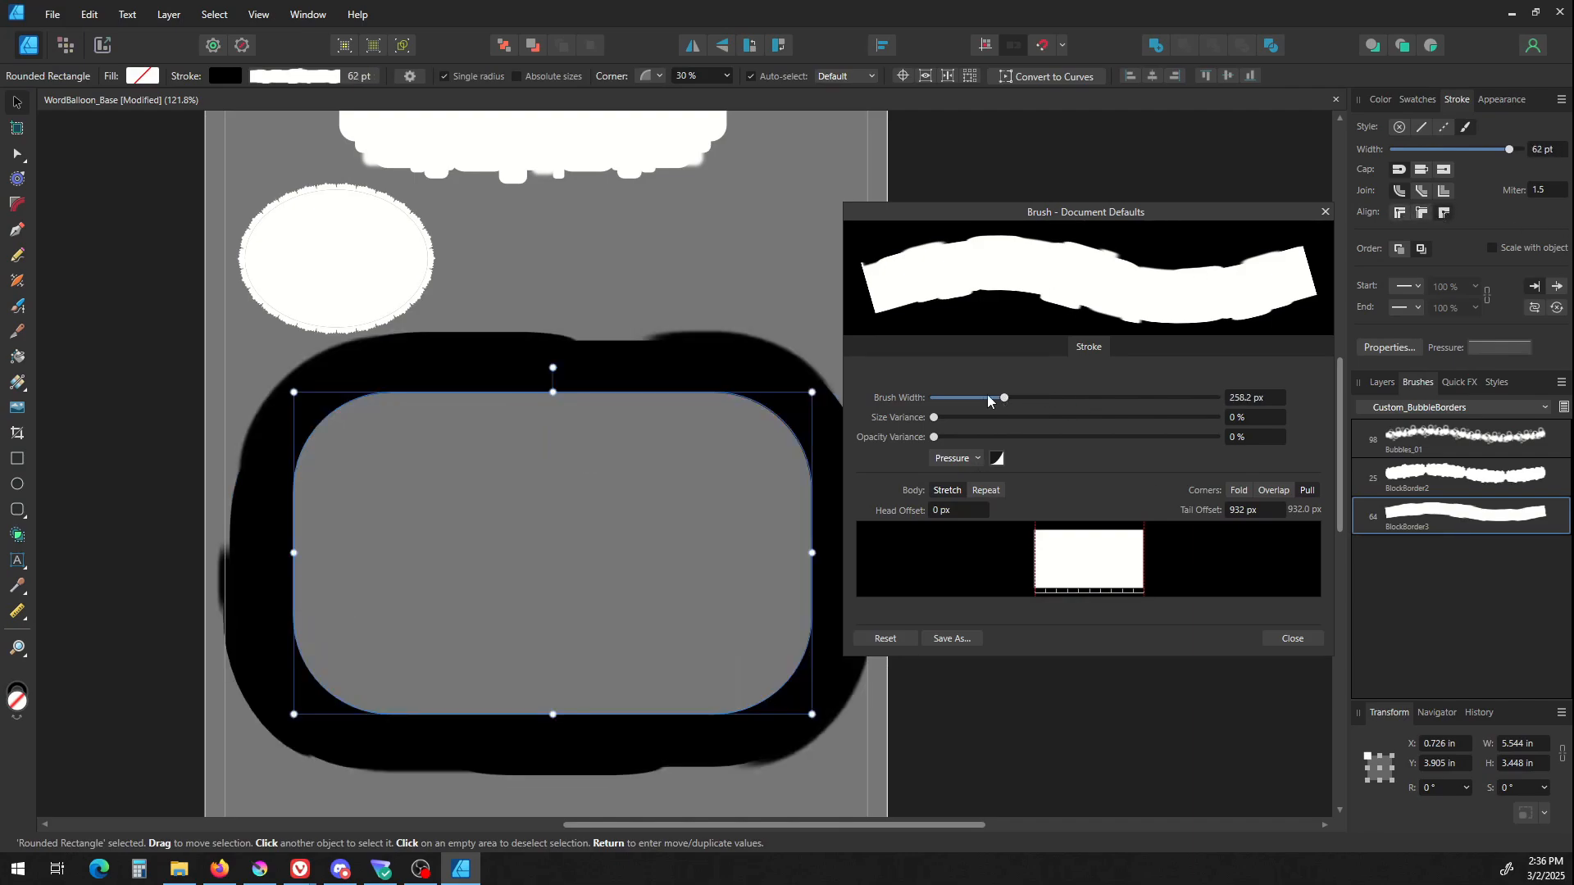
# Set the black border's brush width to 92.7 px and its body mode to Repeat.
pyautogui.moveTo(988, 400); pyautogui.dragTo(957, 405)
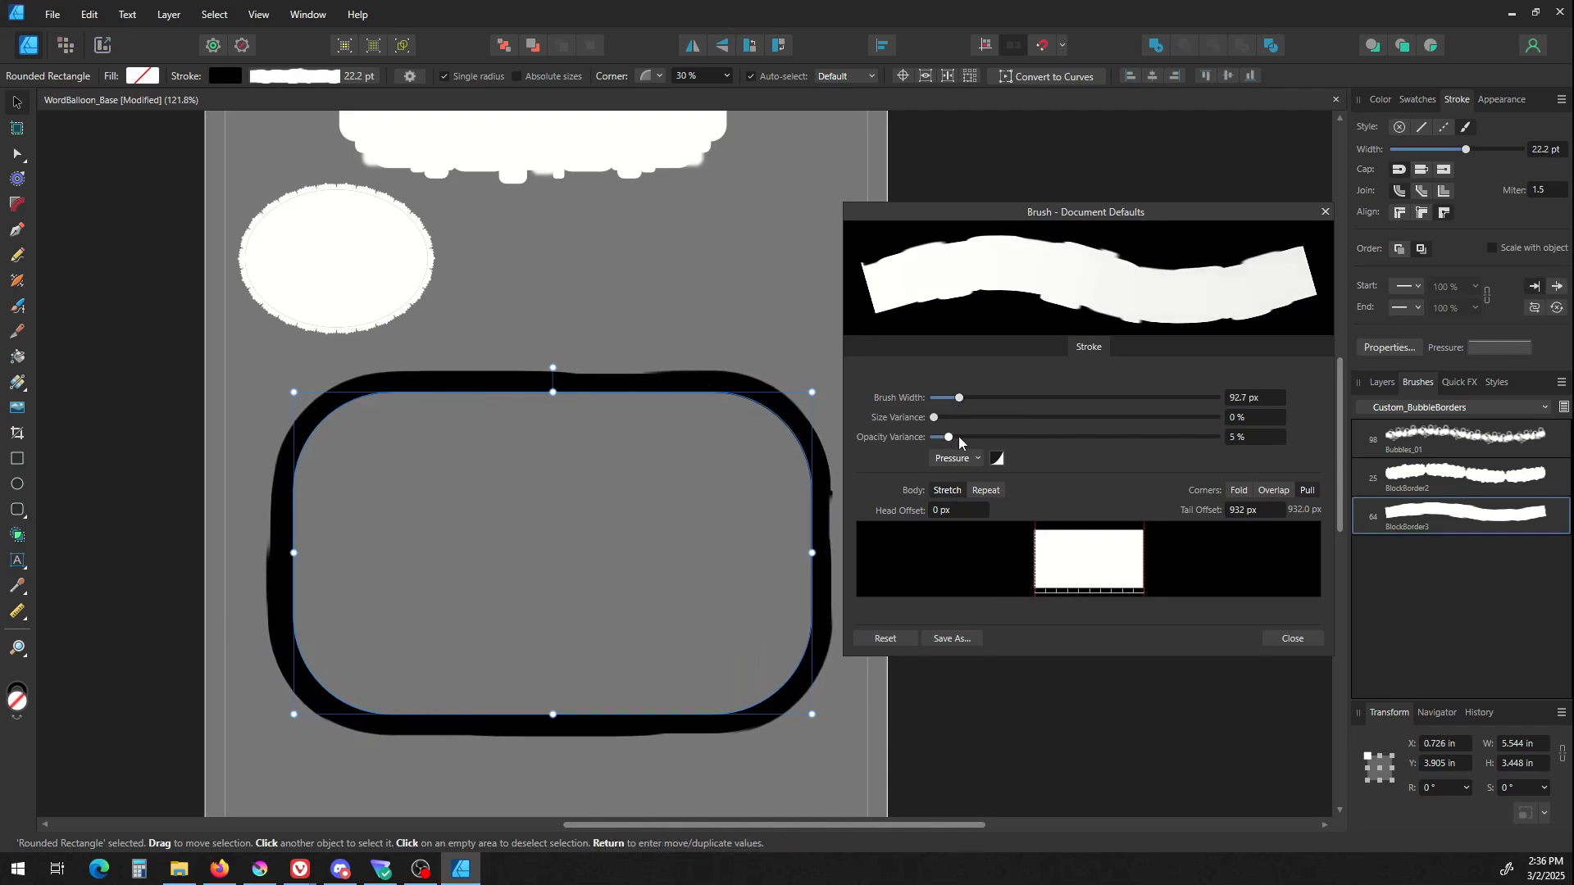
pyautogui.click(976, 492)
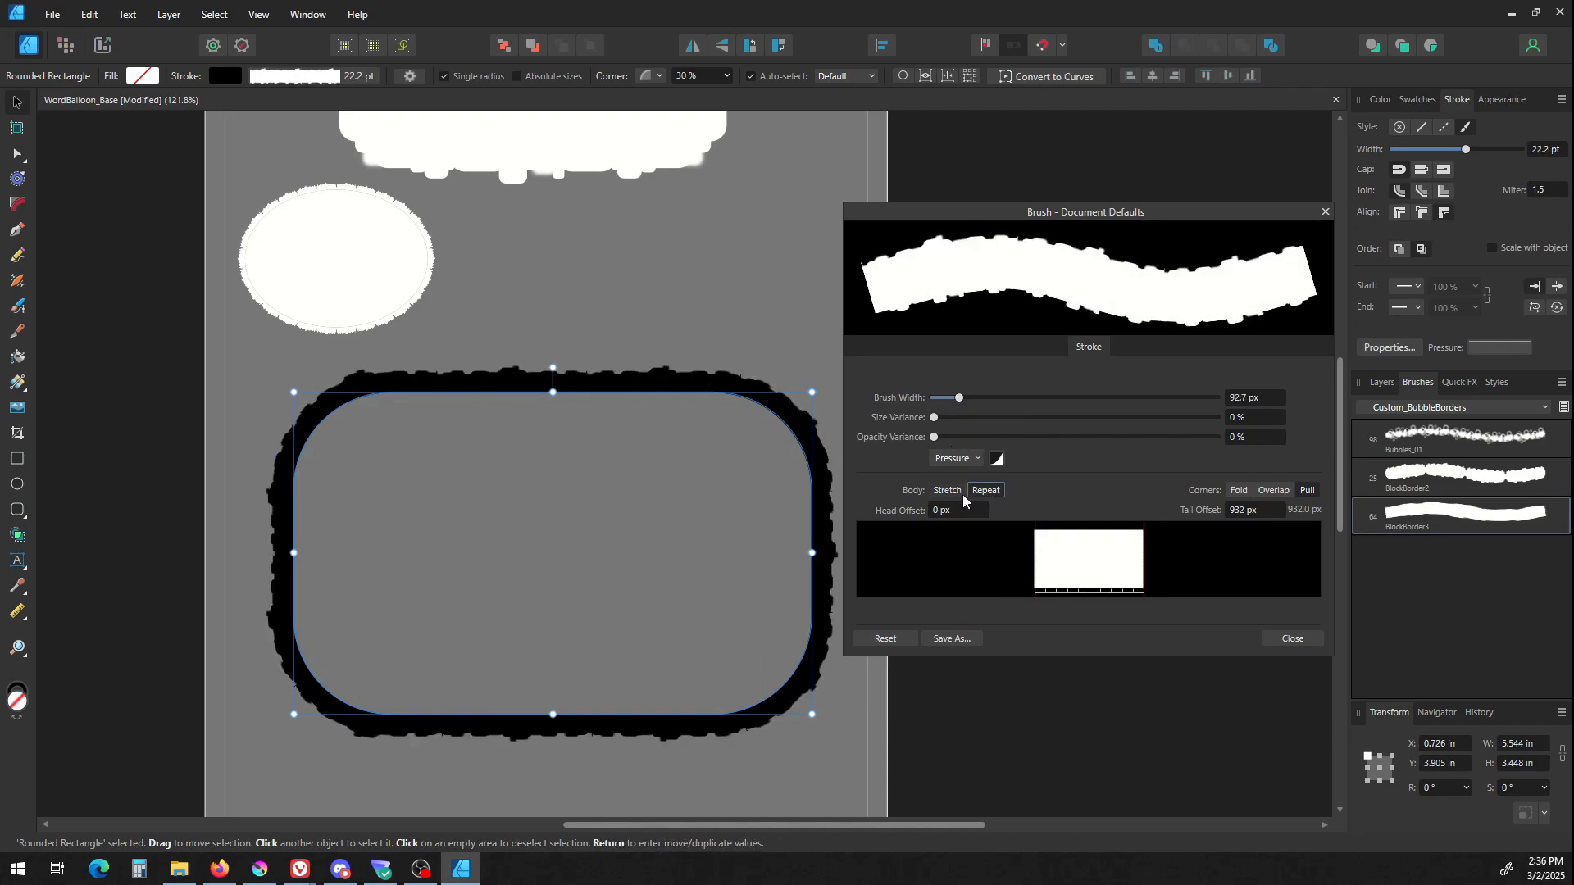
pyautogui.click(777, 622)
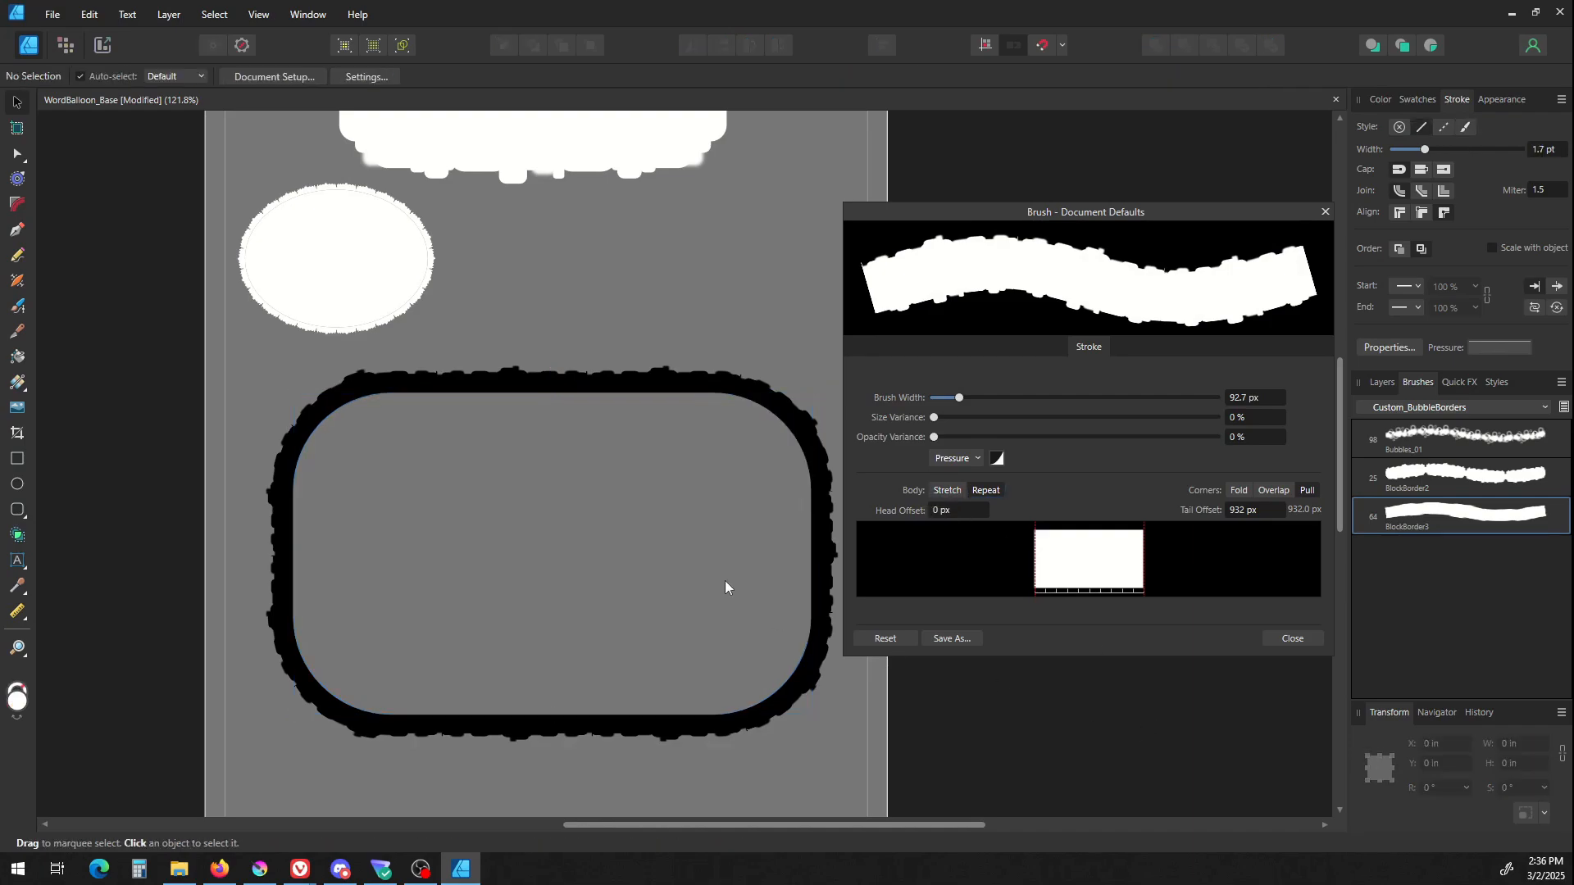